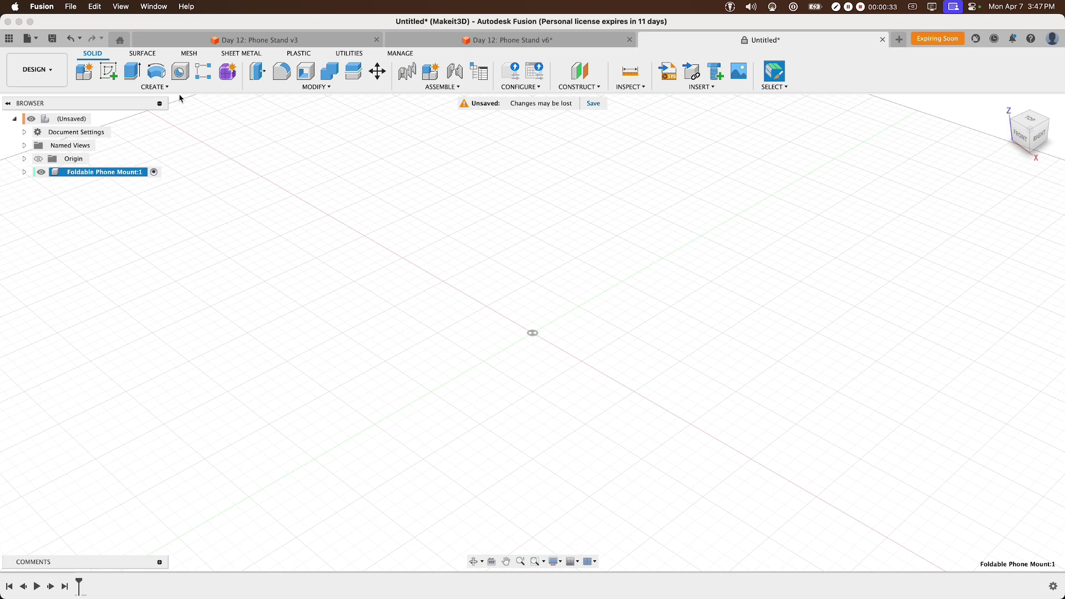
Step: Sketch a 65 mm by 15 mm center rectangle at the origin on the front (XZ) plane and finish the sketch
{"action": "left_click", "coordinate": [108, 71]}
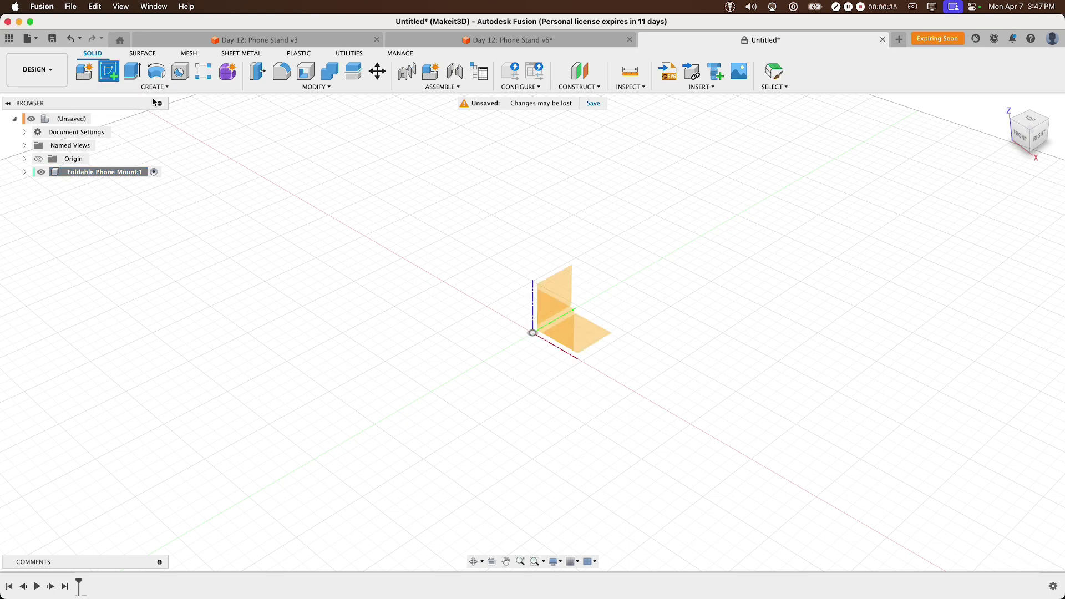
{"action": "left_click", "coordinate": [547, 310]}
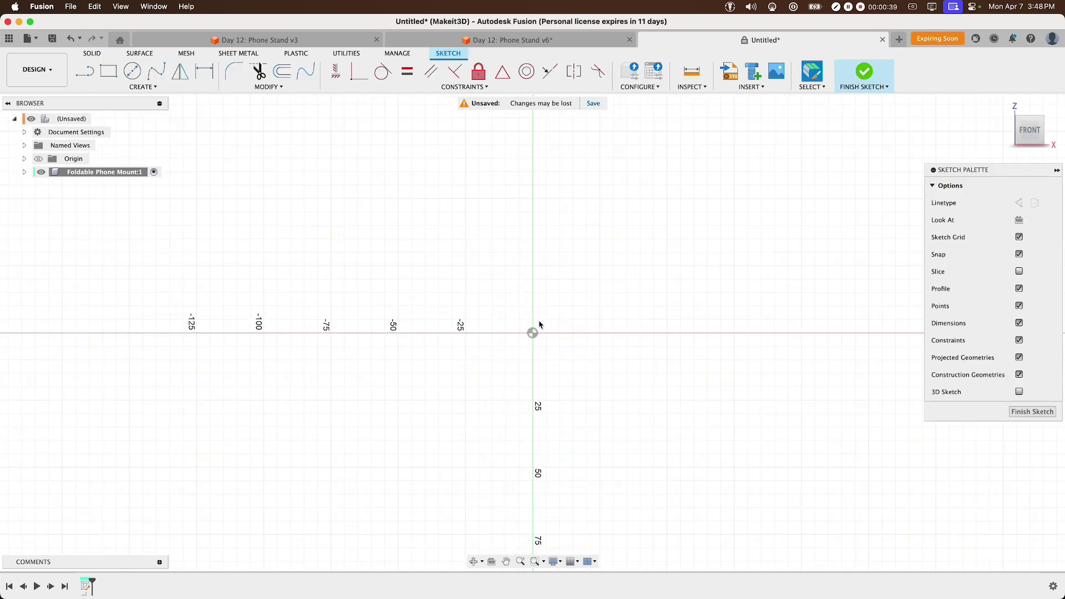
{"action": "left_click", "coordinate": [143, 87]}
{"action": "mouse_move", "coordinate": [141, 115]}
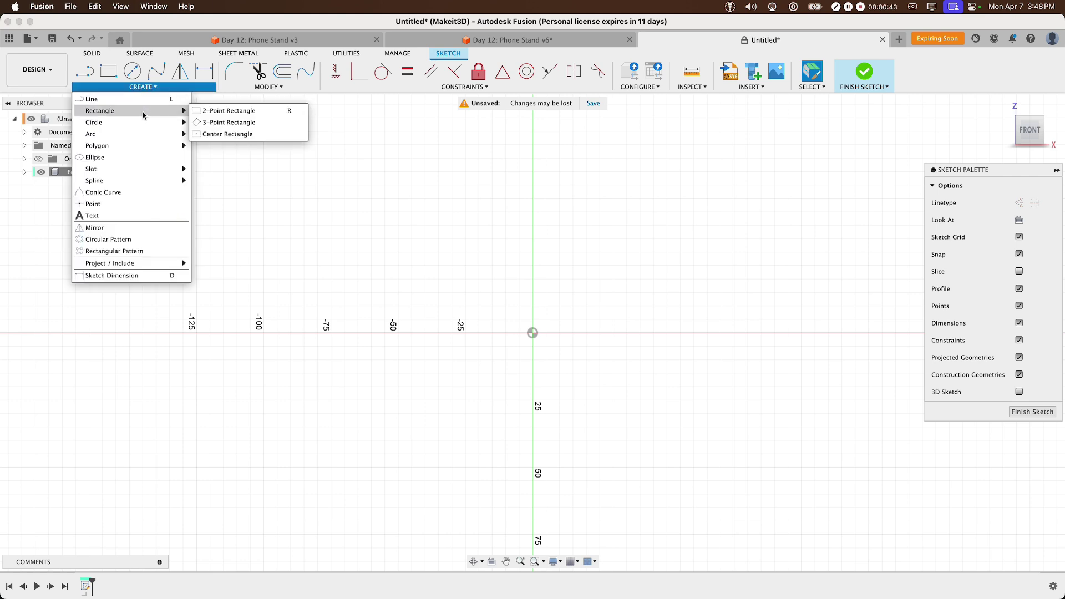
{"action": "left_click", "coordinate": [249, 135]}
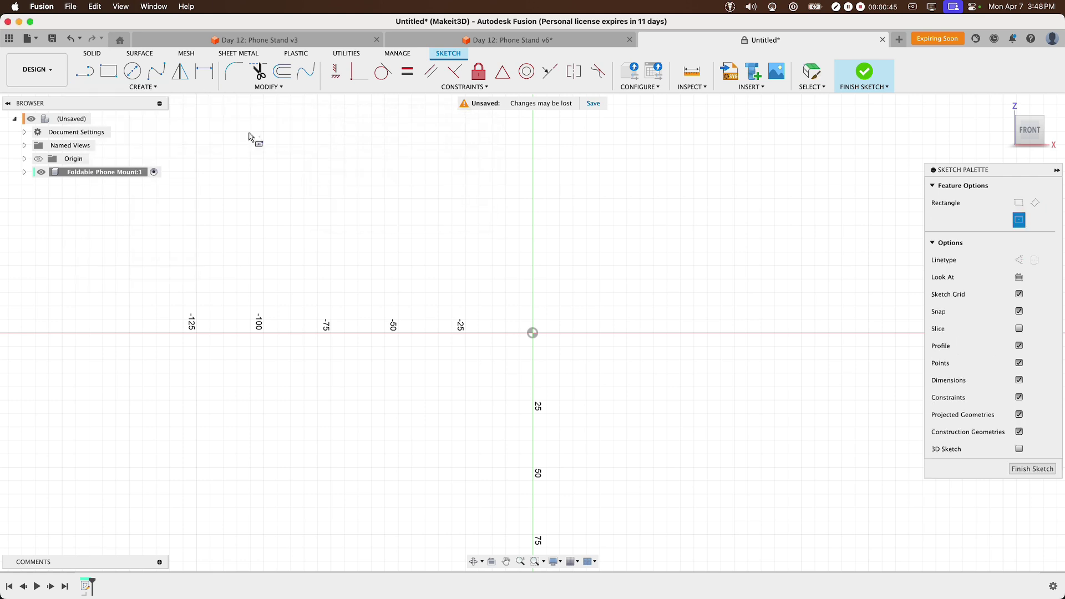
{"action": "left_click", "coordinate": [532, 333]}
{"action": "key", "text": "Tab"}
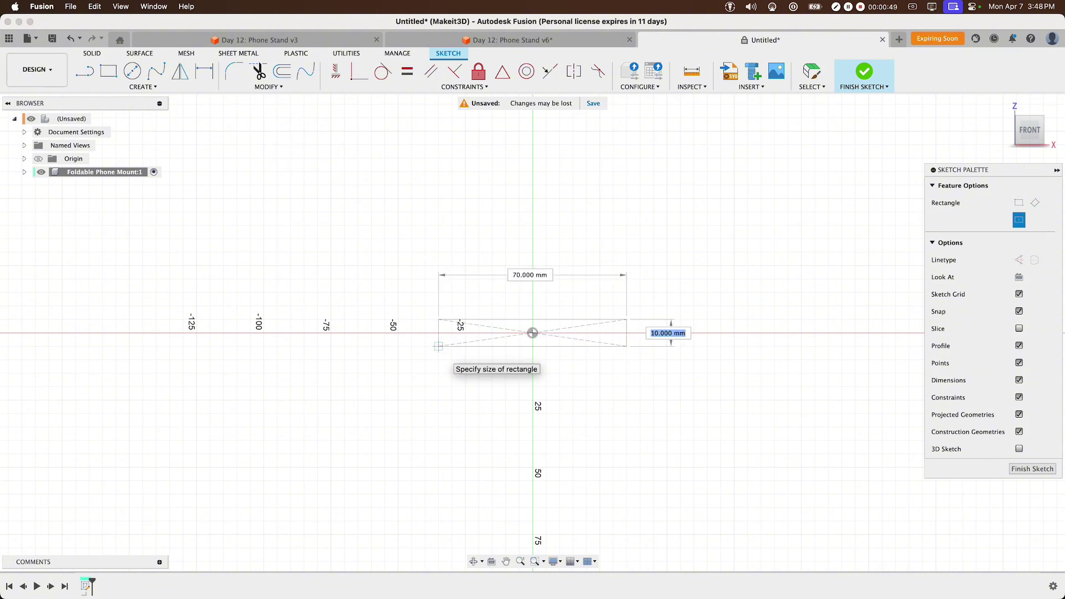
{"action": "type", "text": "15"}
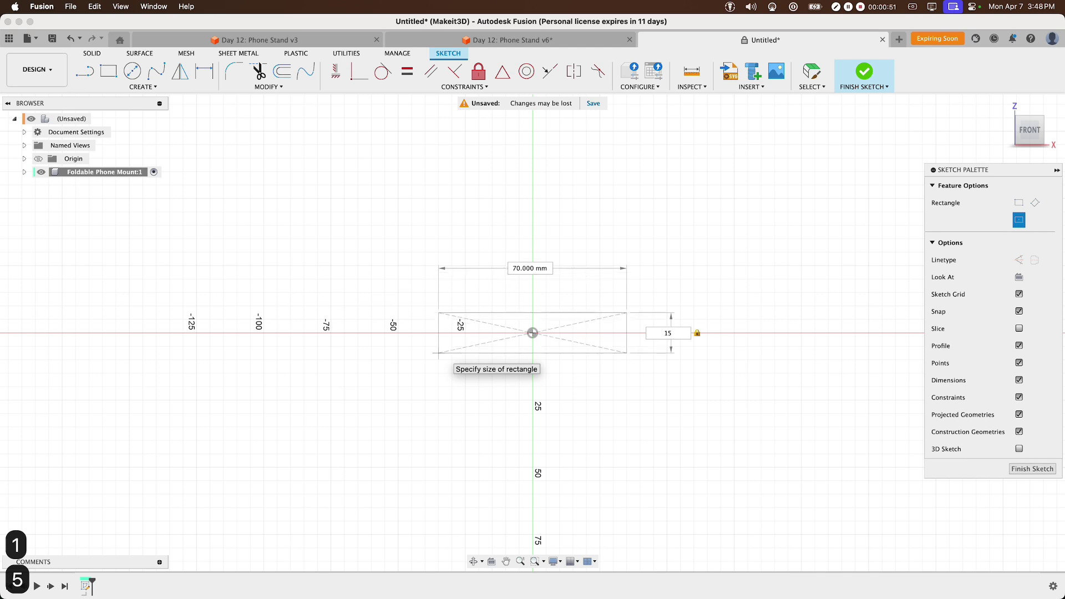
{"action": "key", "text": "Tab"}
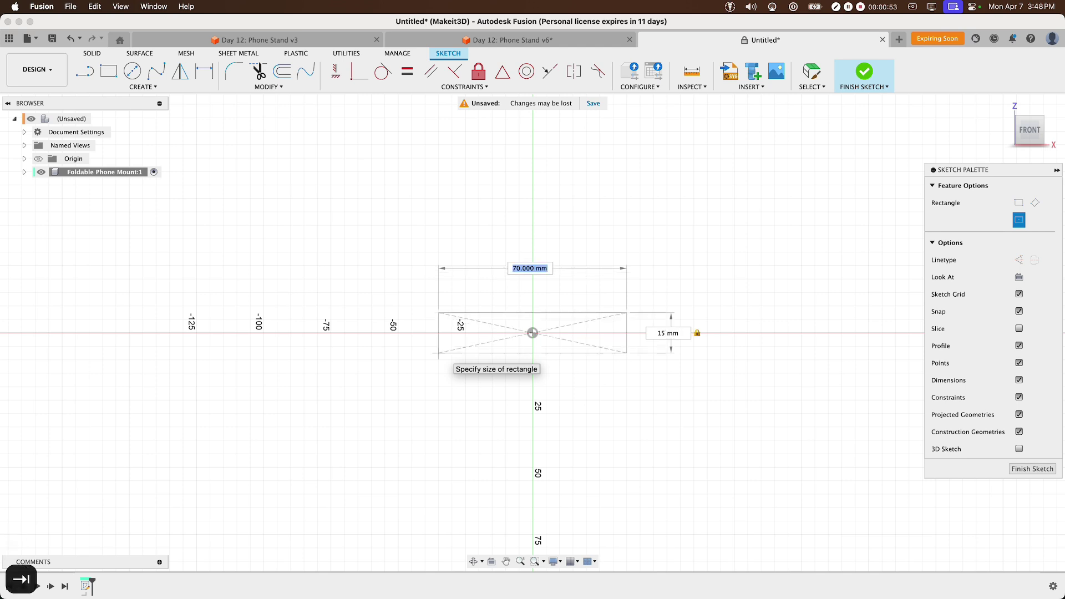
{"action": "type", "text": "65"}
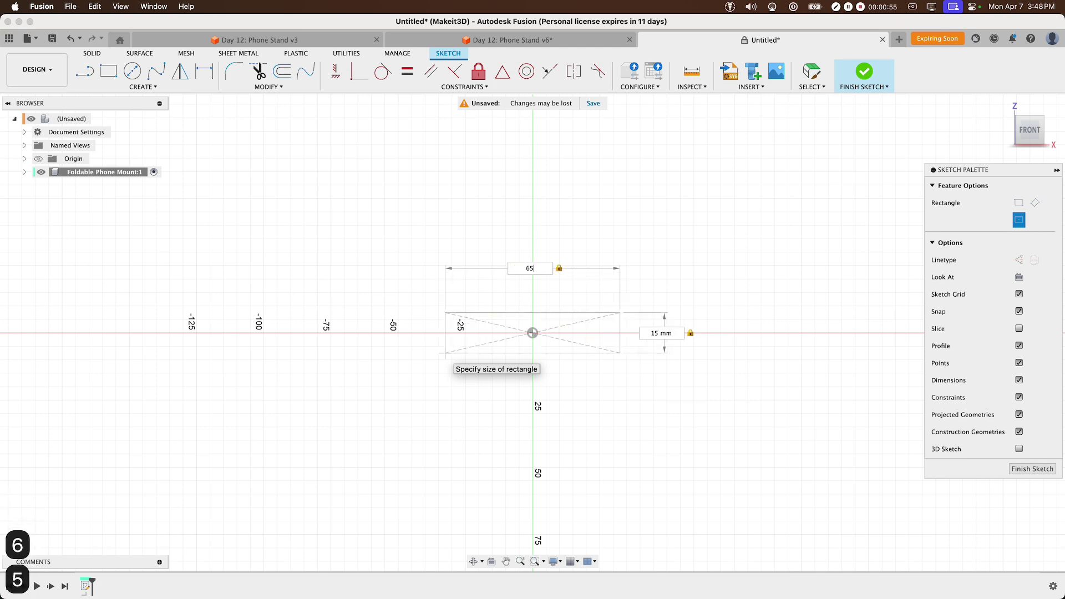
{"action": "key", "text": "Return"}
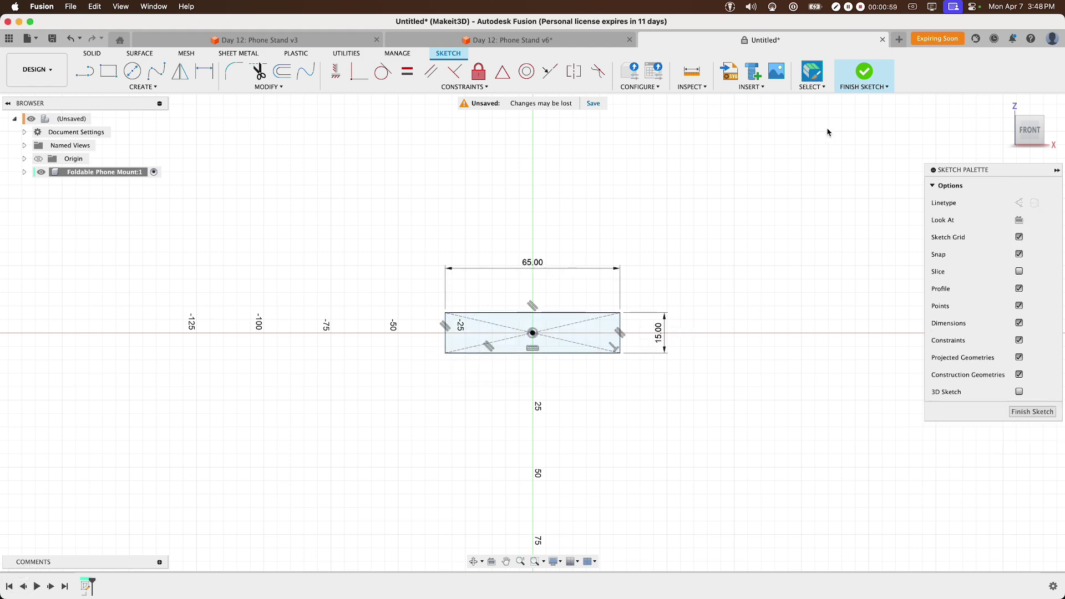
{"action": "left_click", "coordinate": [869, 72]}
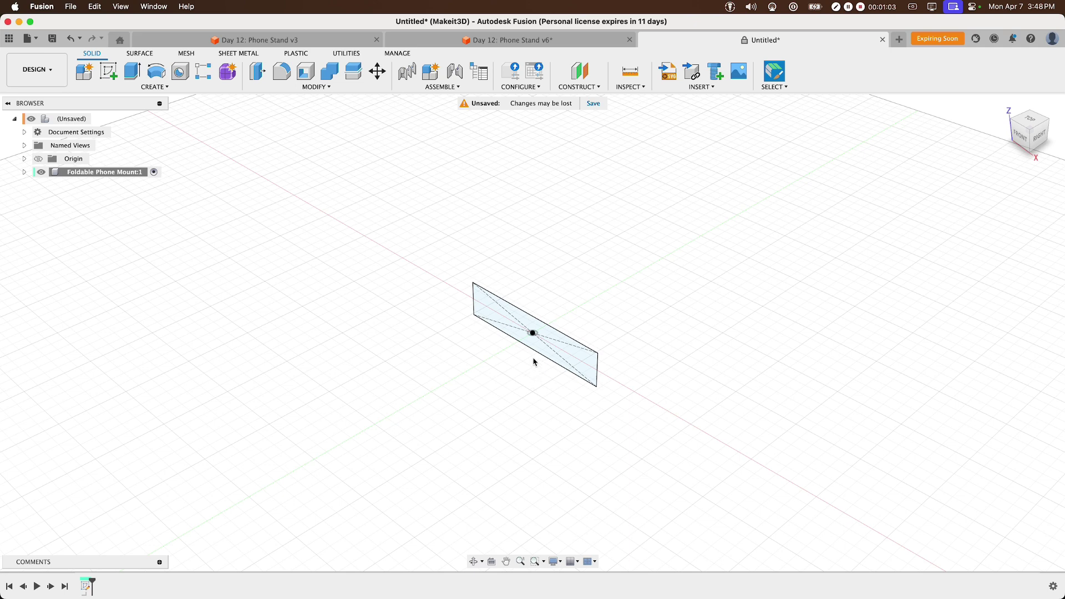
Step: Extrude the rectangle symmetrically by 5 mm per side as a new body
{"action": "left_click", "coordinate": [537, 336]}
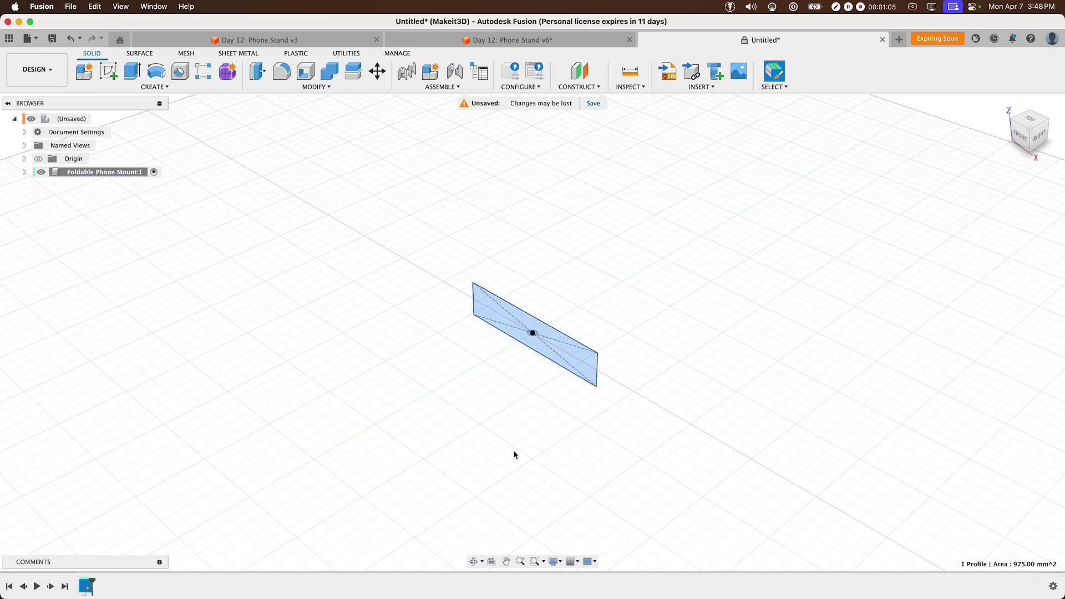
{"action": "key", "text": "e"}
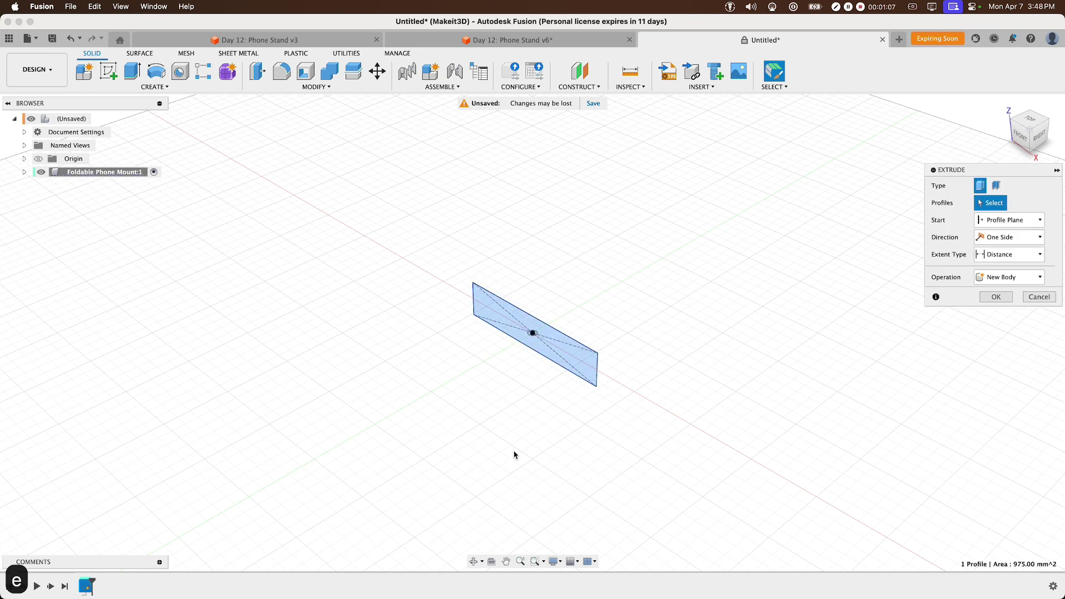
{"action": "scroll", "coordinate": [531, 350], "scroll_direction": "up", "scroll_amount": 5}
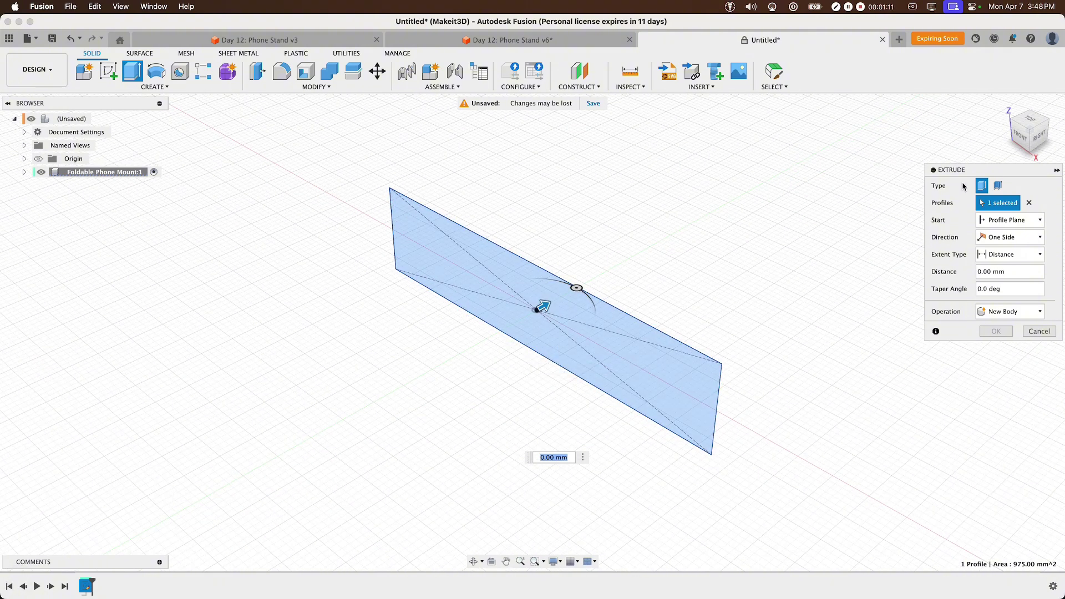
{"action": "left_click_drag", "start_coordinate": [965, 172], "coordinate": [735, 192]}
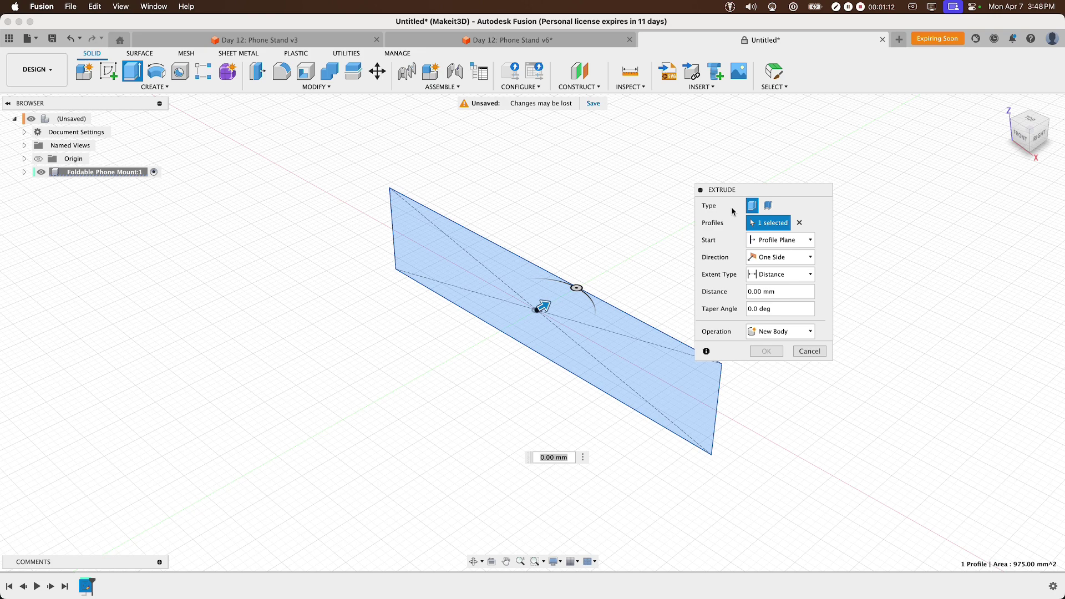
{"action": "left_click", "coordinate": [748, 258]}
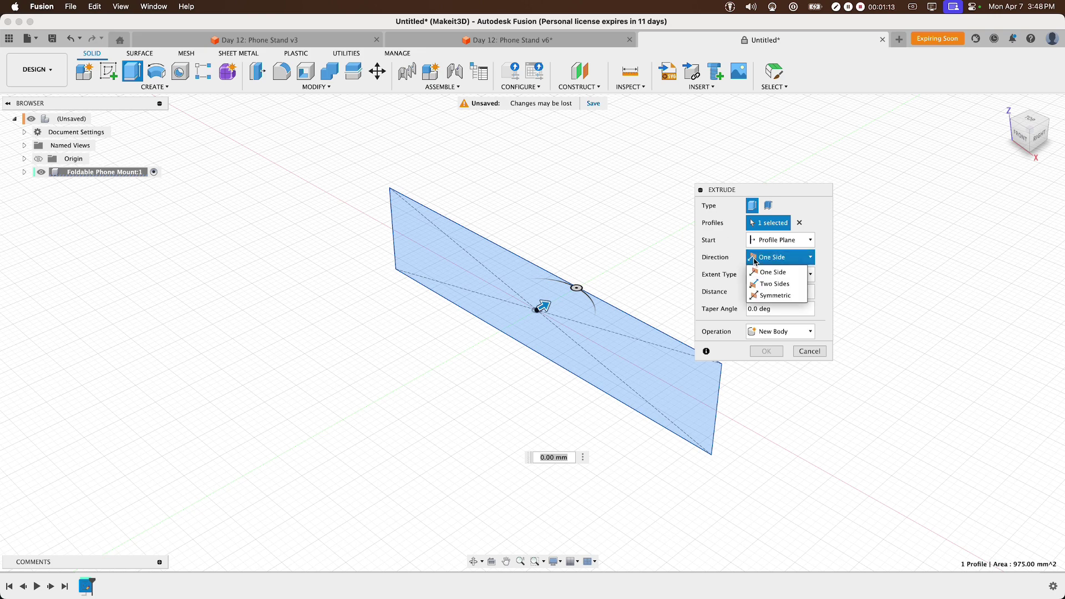
{"action": "left_click", "coordinate": [765, 296]}
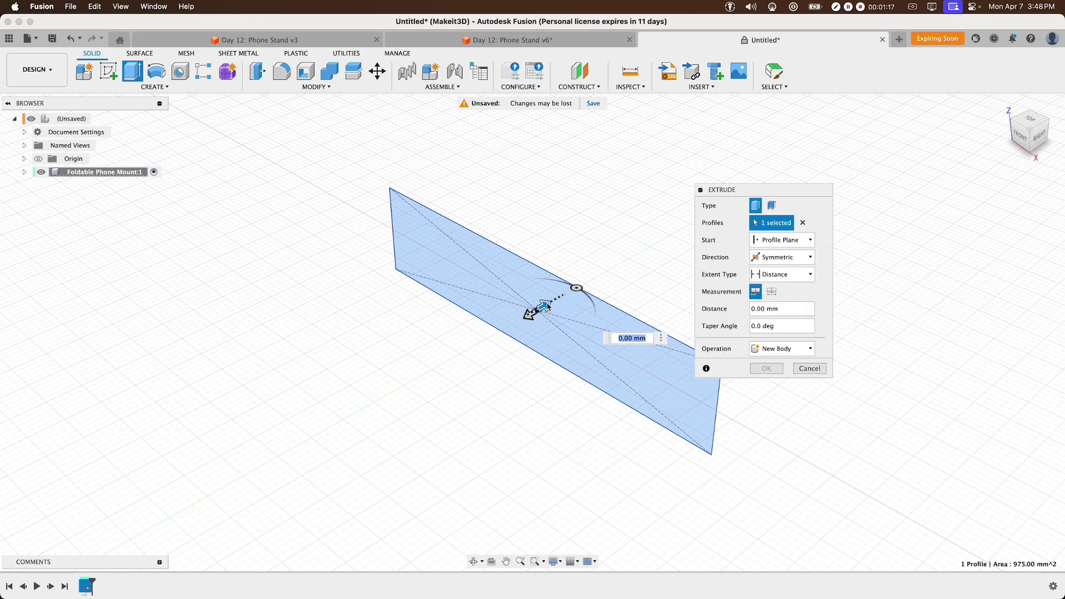
{"action": "left_click_drag", "start_coordinate": [547, 305], "coordinate": [567, 293]}
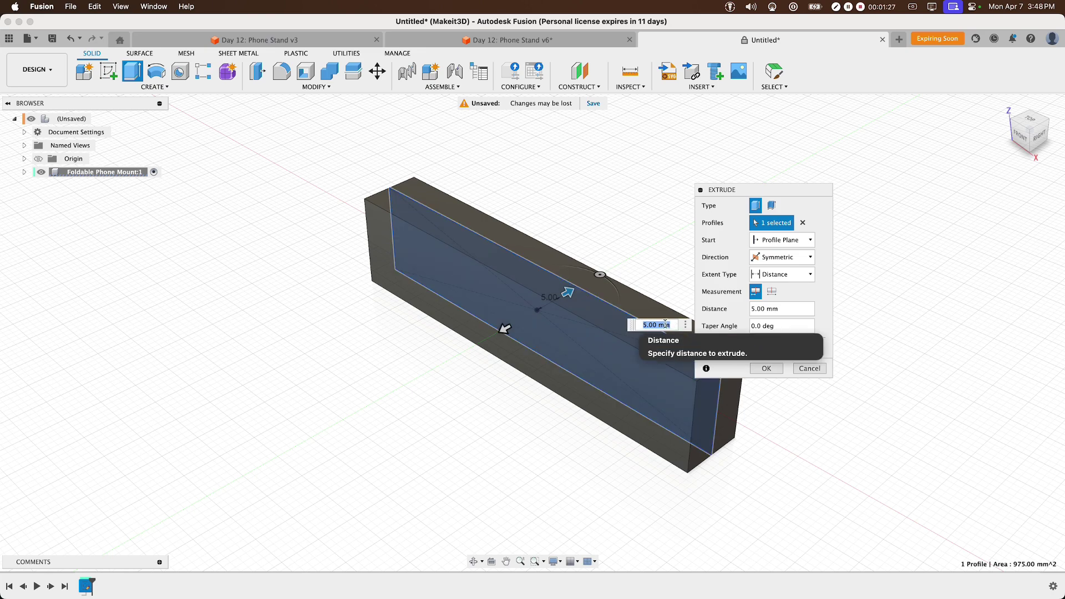
{"action": "left_click", "coordinate": [765, 368]}
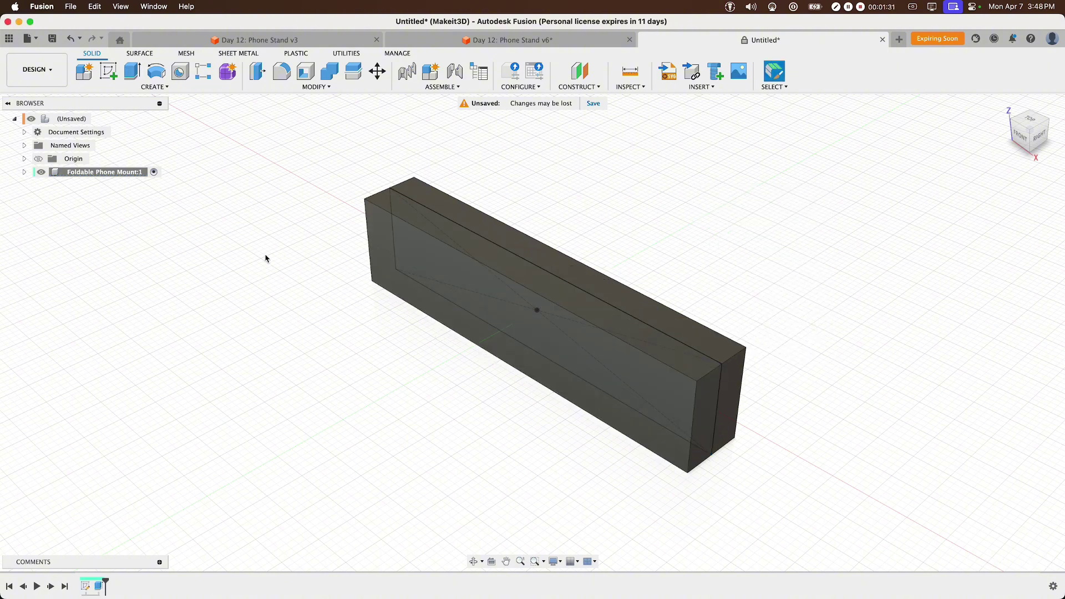
Step: Hide Sketch1 in the Foldable Phone Mount component
{"action": "left_click", "coordinate": [24, 172]}
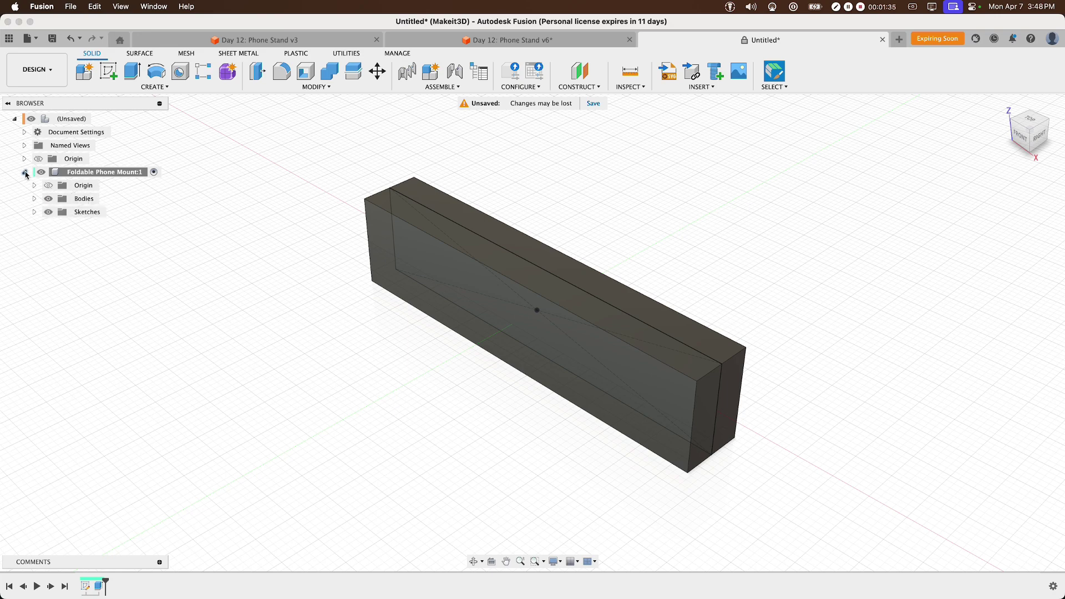
{"action": "left_click", "coordinate": [34, 213]}
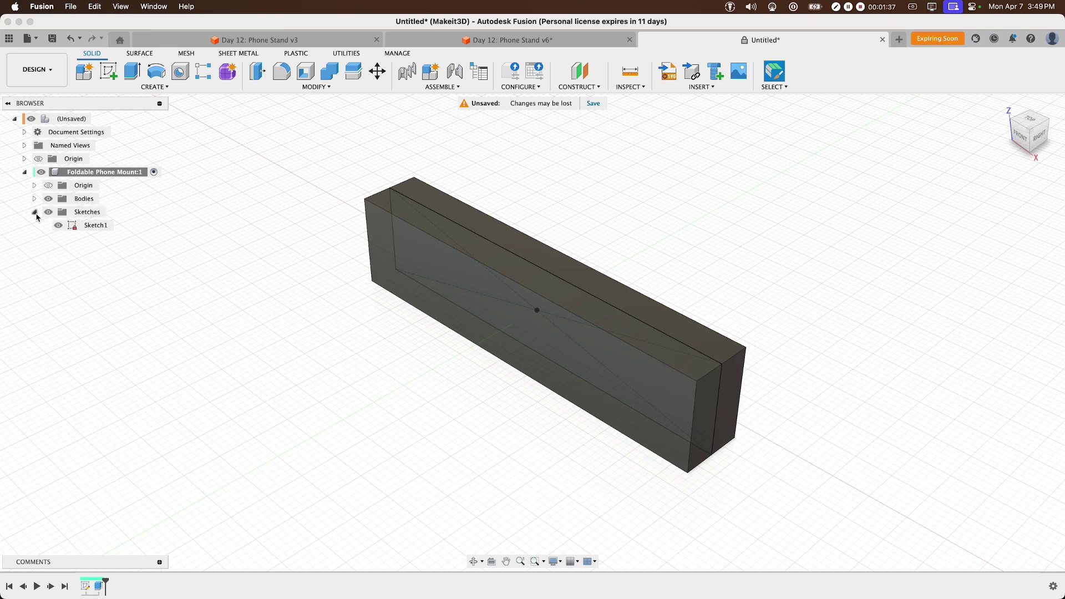
{"action": "left_click", "coordinate": [58, 225]}
Step: On the block's front face, sketch a slanted three-line slot open at the upper edge, with long sides about 10 mm and 12 mm
{"action": "left_click", "coordinate": [118, 73]}
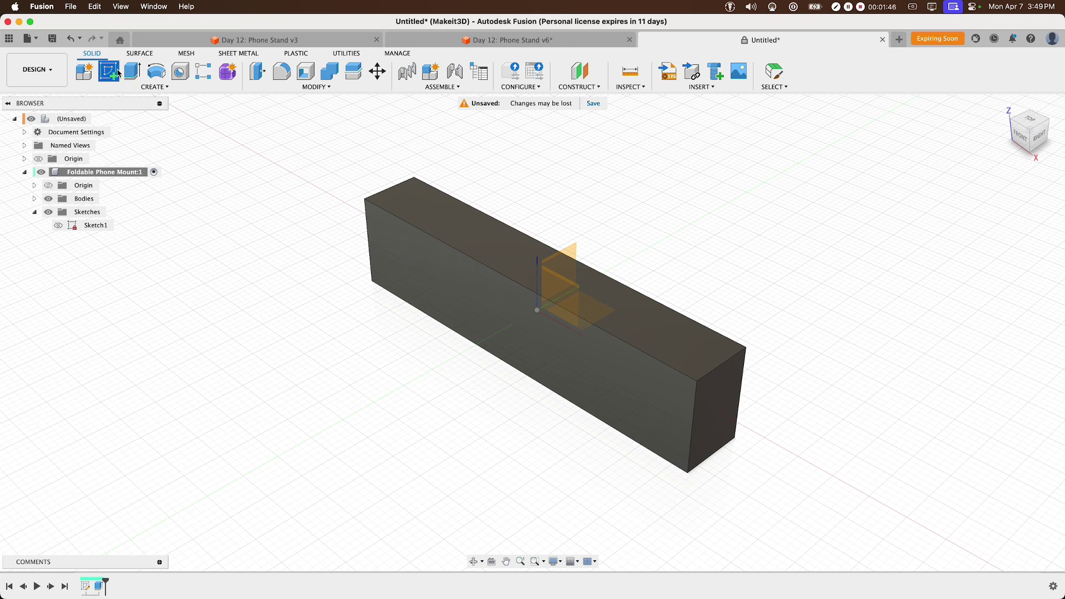
{"action": "left_click", "coordinate": [422, 261]}
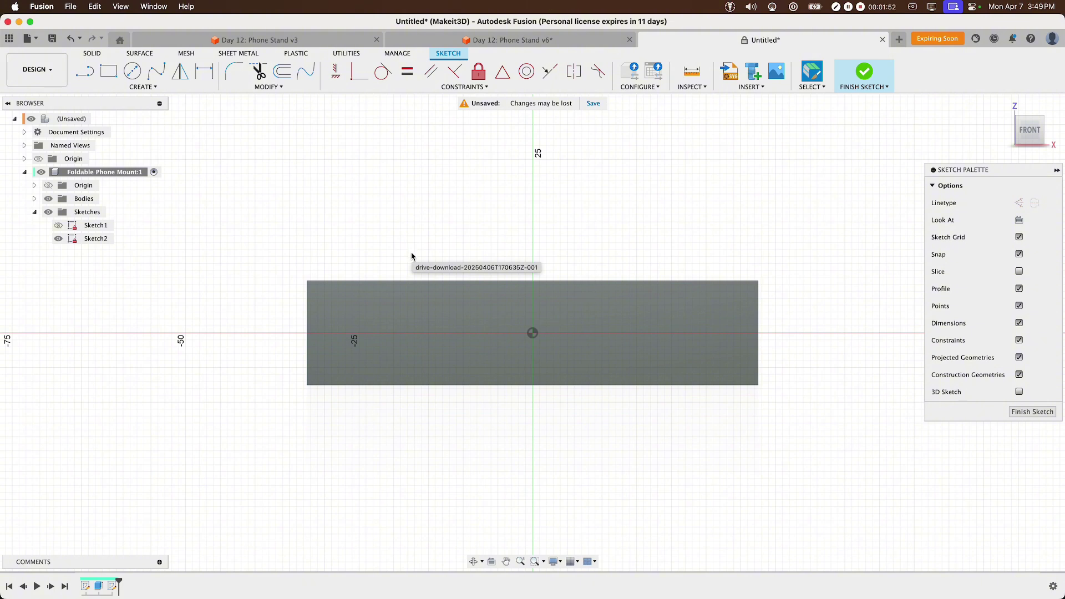
{"action": "key", "text": "l"}
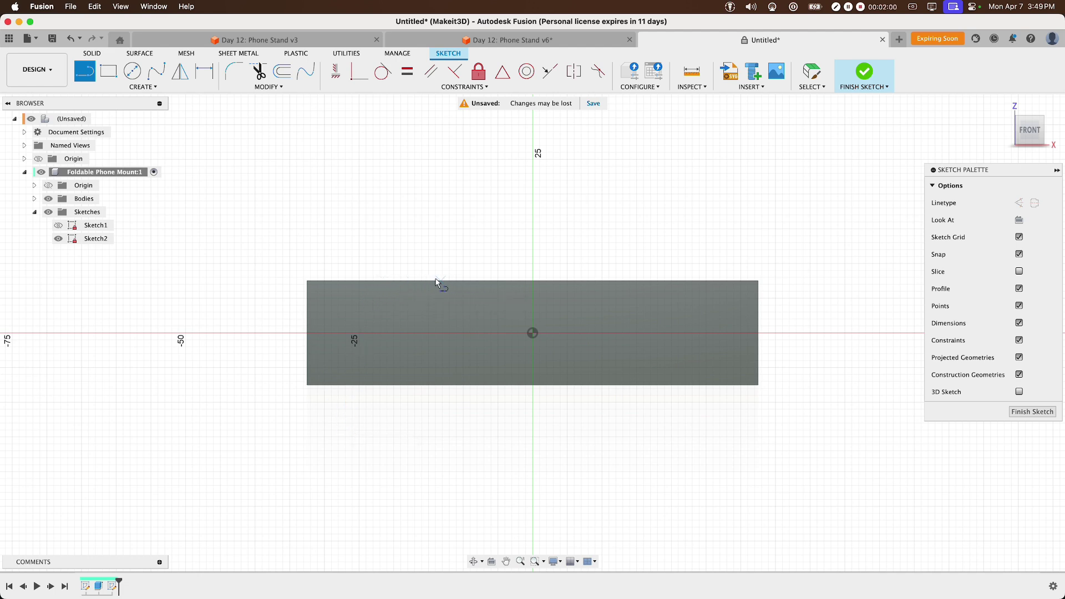
{"action": "left_click", "coordinate": [383, 282]}
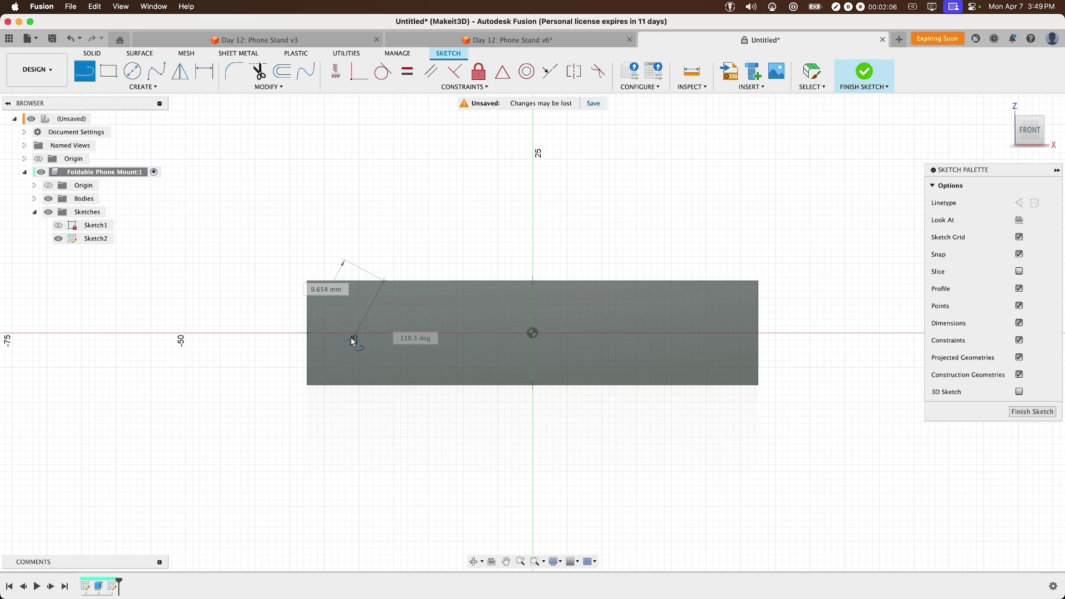
{"action": "left_click", "coordinate": [353, 339]}
{"action": "left_click", "coordinate": [397, 357]}
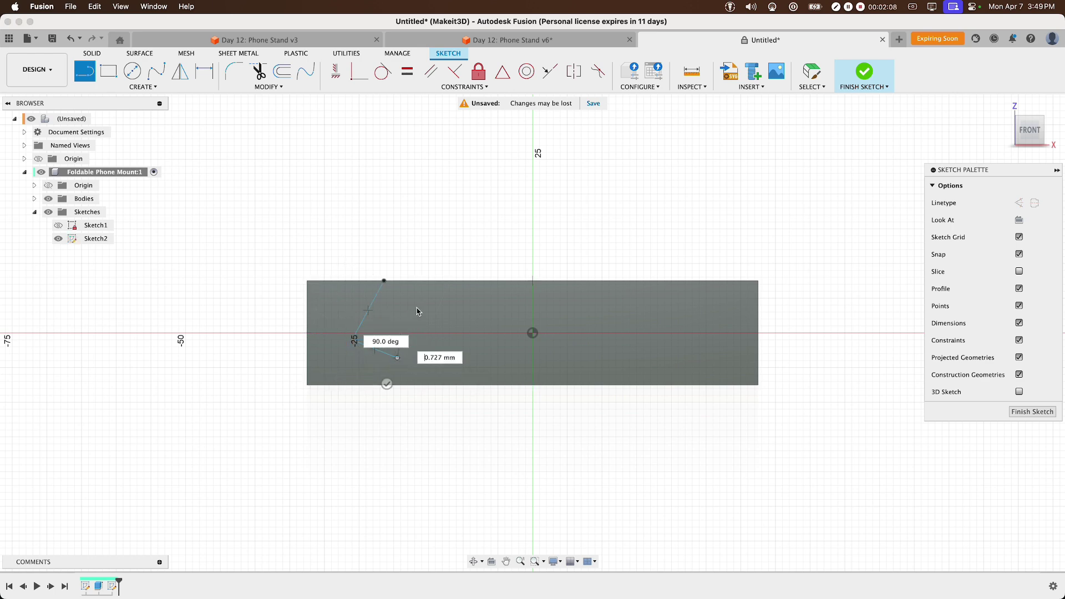
{"action": "left_click", "coordinate": [434, 281]}
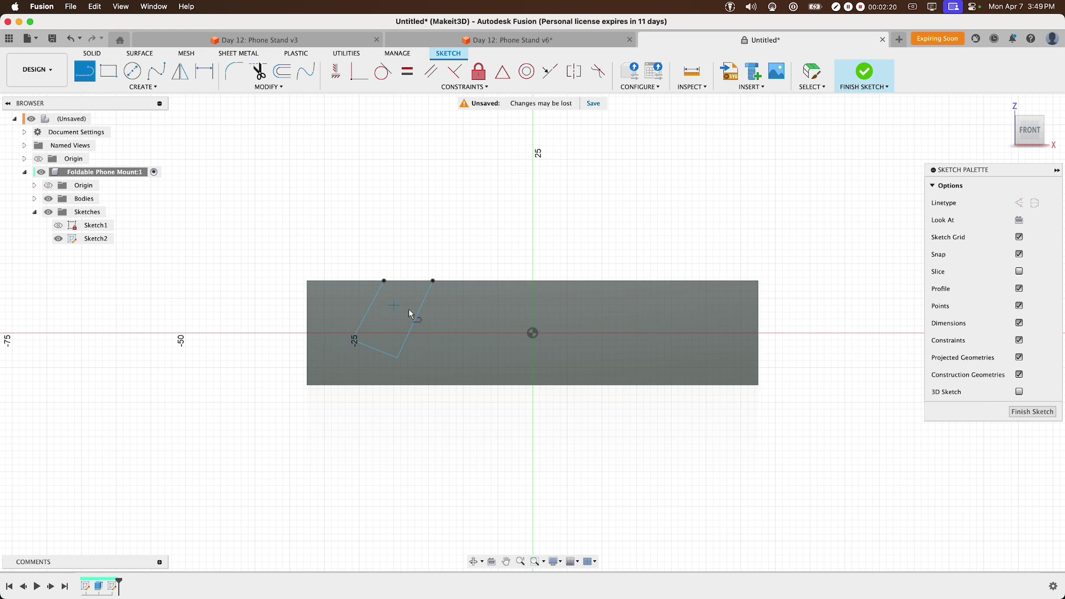
Step: Try a parallel constraint on the slanted slot's lines, and undo it
{"action": "left_click", "coordinate": [431, 72]}
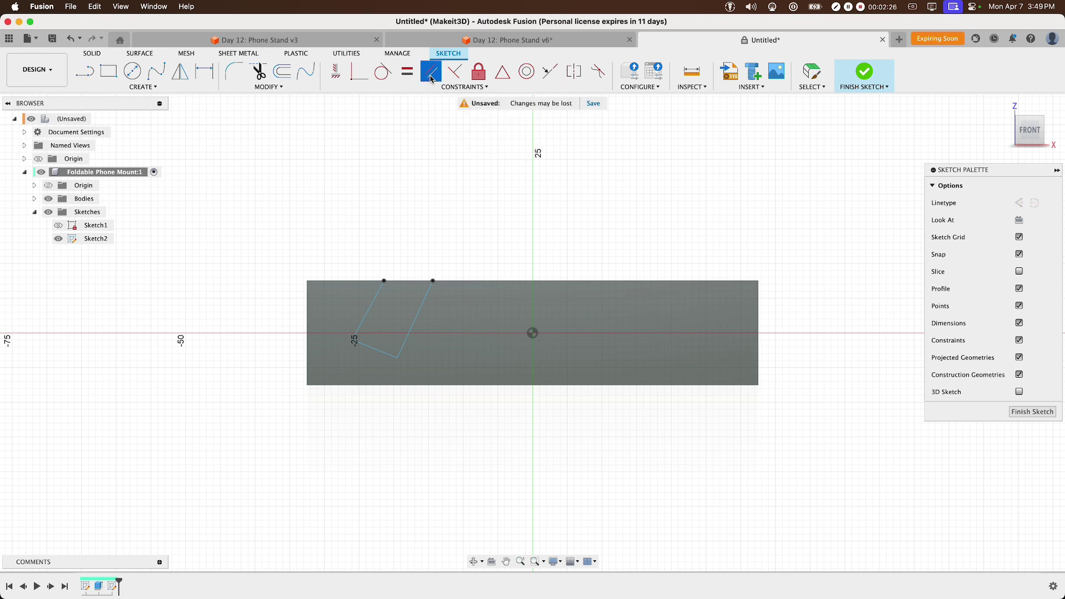
{"action": "left_click", "coordinate": [375, 309]}
{"action": "left_click", "coordinate": [410, 324]}
{"action": "key", "text": "super+z"}
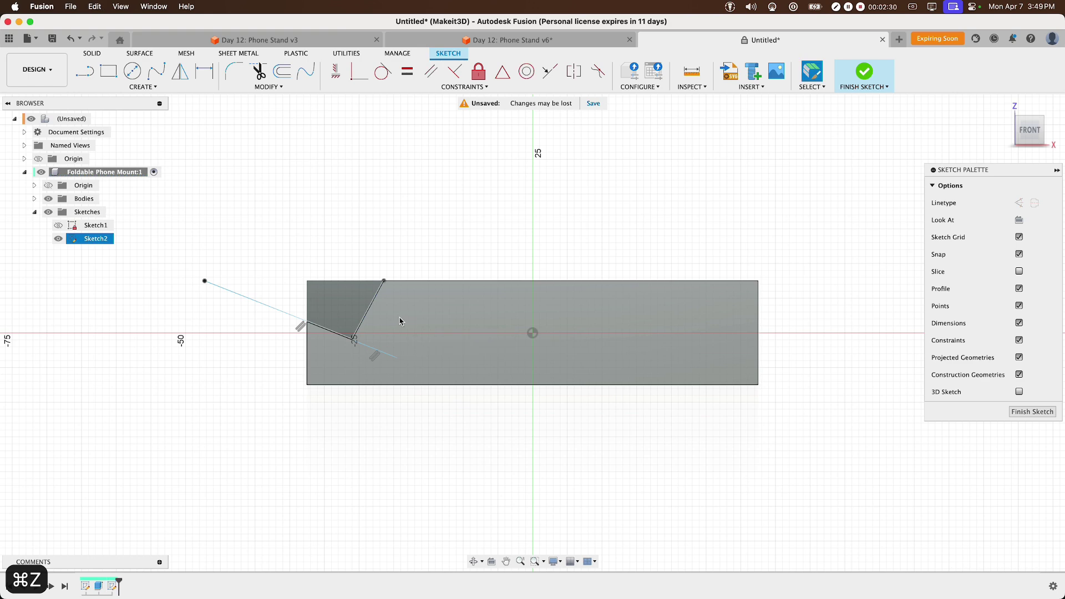
{"action": "key", "text": "super+z"}
Step: Constrain the slot's two long slanted sides to be parallel to each other
{"action": "left_click", "coordinate": [433, 72]}
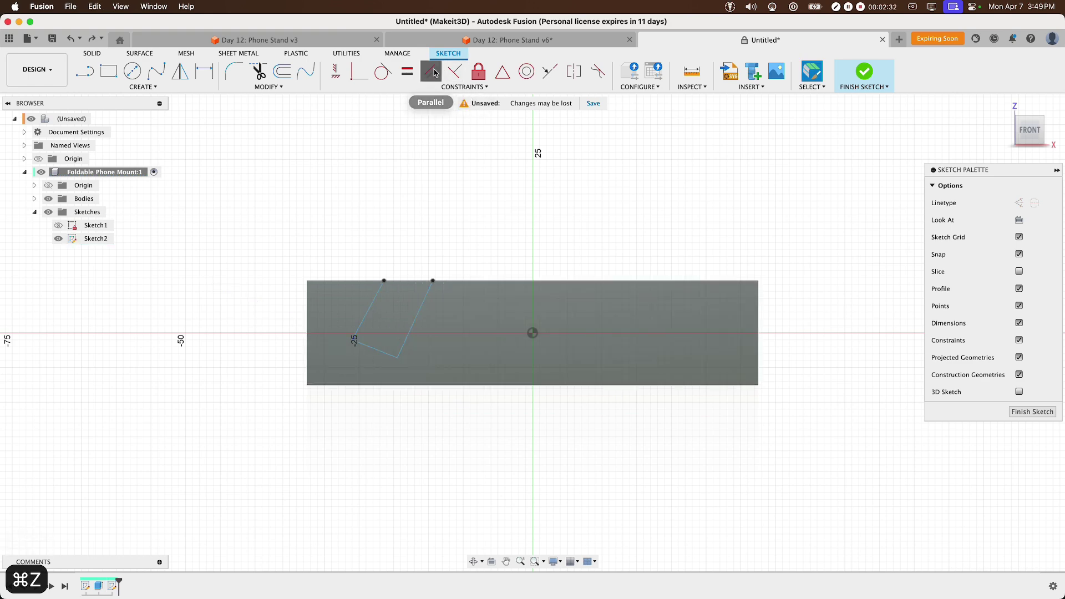
{"action": "left_click", "coordinate": [414, 324]}
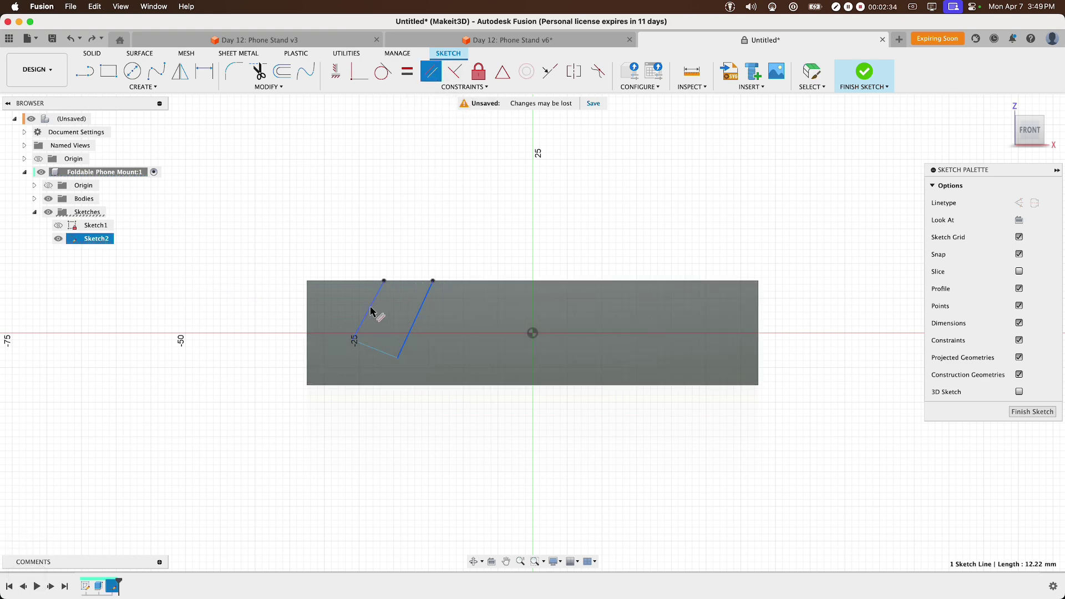
{"action": "left_click", "coordinate": [371, 311]}
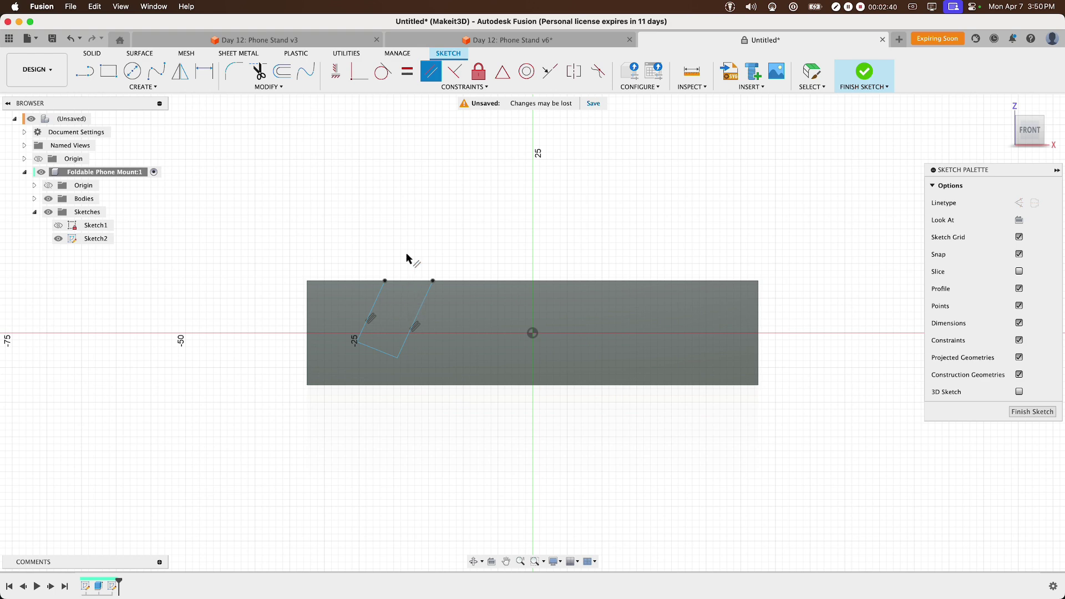
Step: Dimension the distance between the slot's two parallel slanted sides as 12 mm
{"action": "key", "text": "d"}
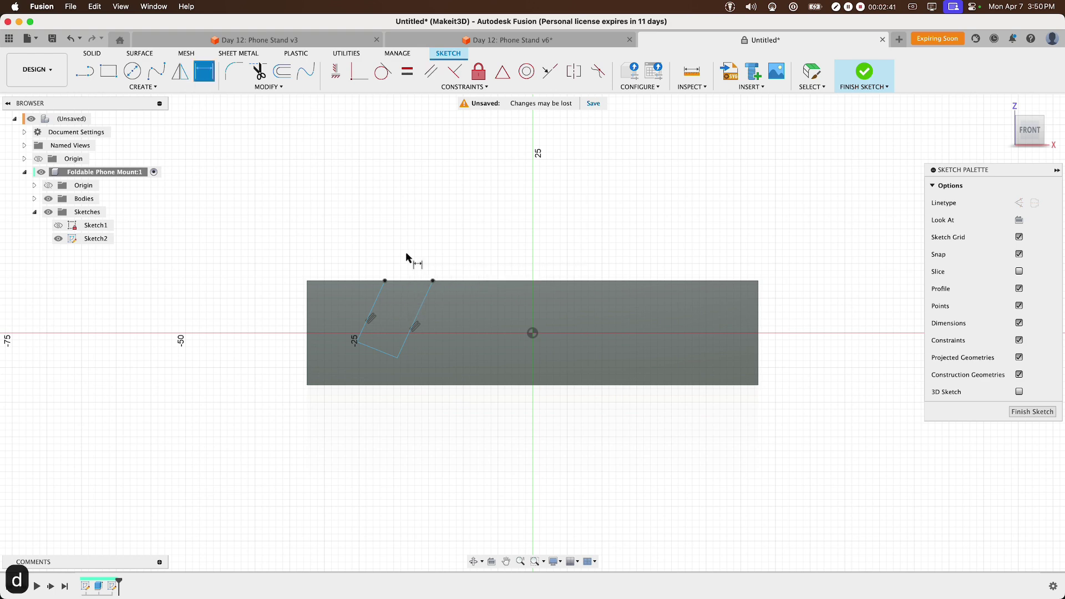
{"action": "left_click", "coordinate": [382, 290]}
{"action": "left_click", "coordinate": [428, 291]}
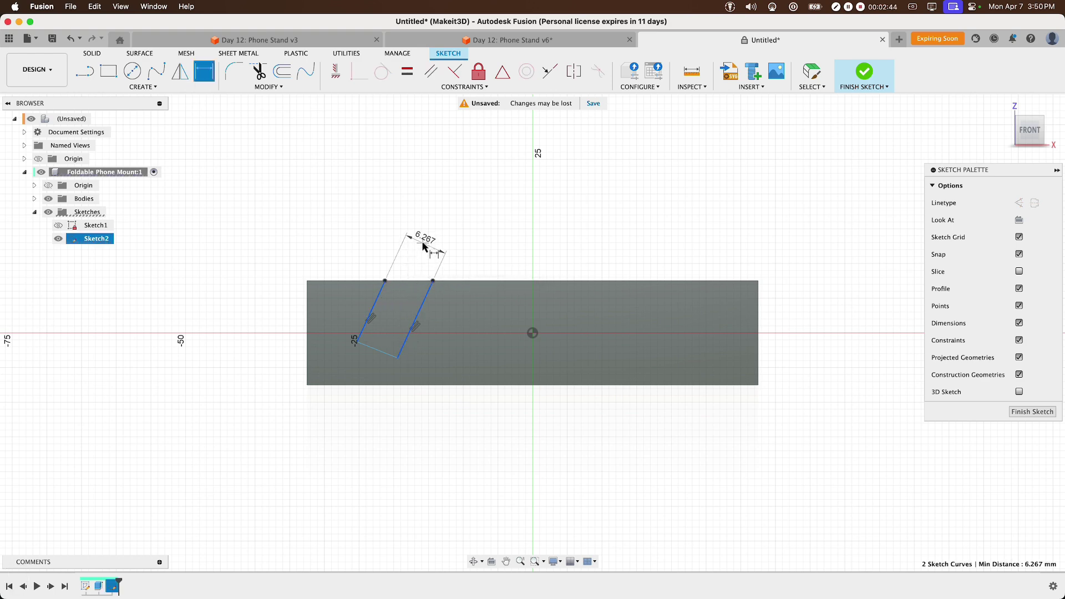
{"action": "left_click", "coordinate": [422, 245]}
{"action": "type", "text": "12"}
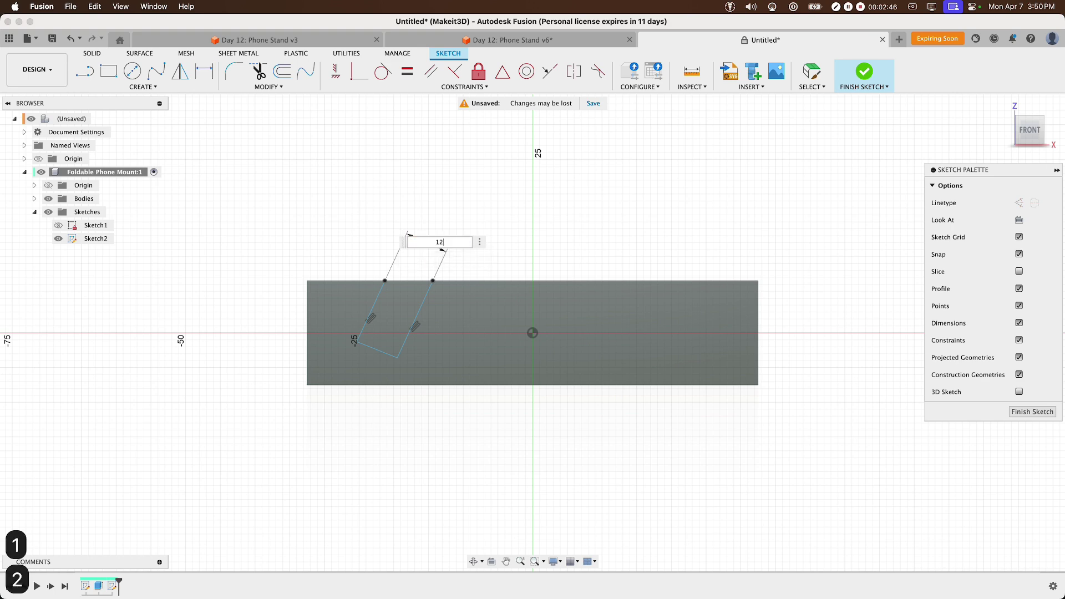
{"action": "key", "text": "Return"}
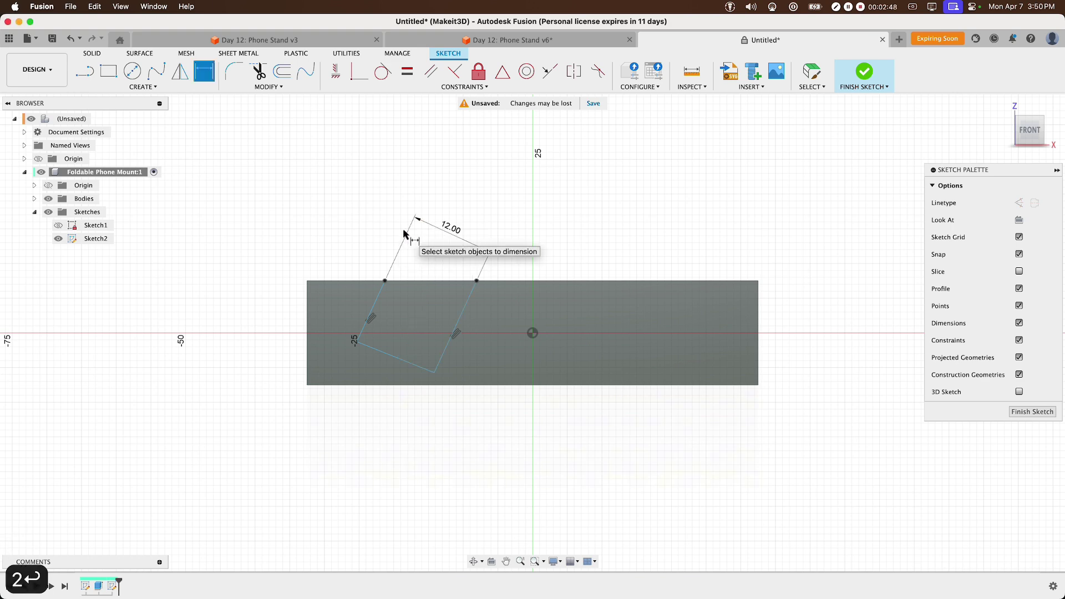
{"action": "left_click", "coordinate": [389, 357]}
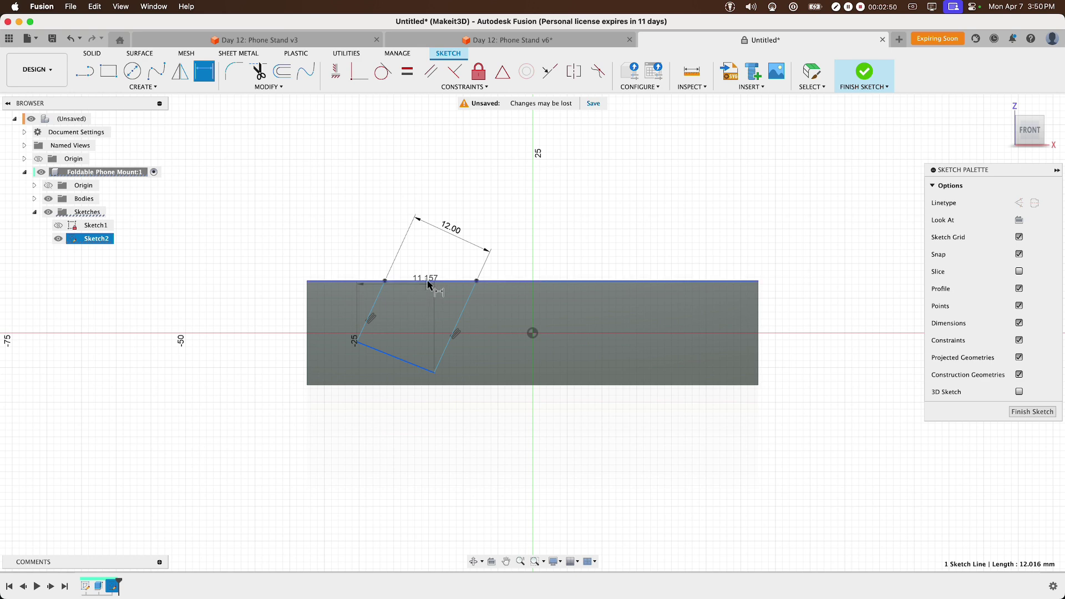
{"action": "left_click", "coordinate": [423, 281]}
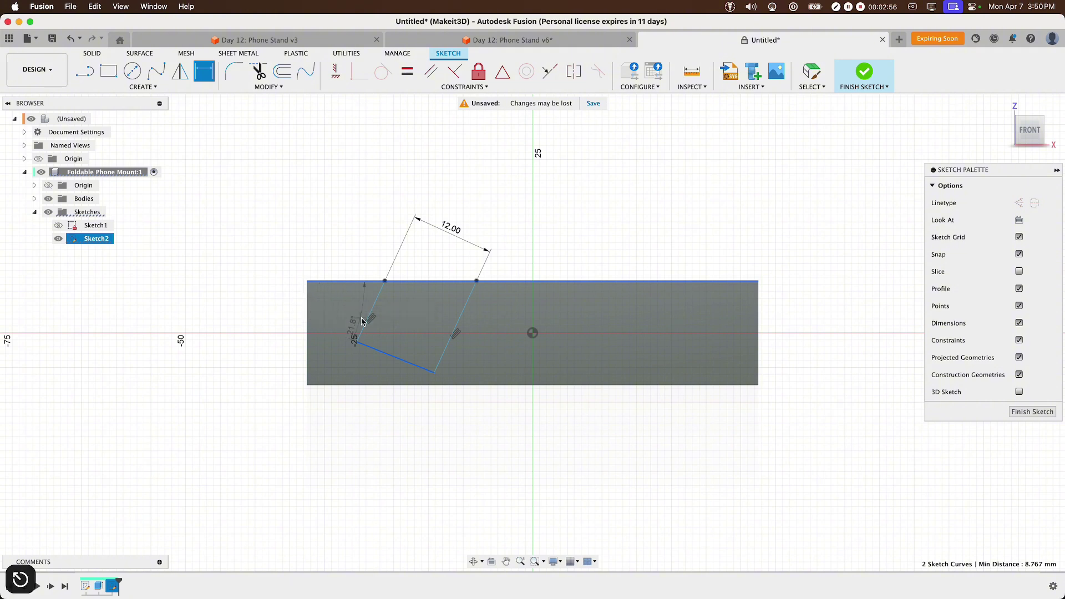
{"action": "key", "text": "Escape"}
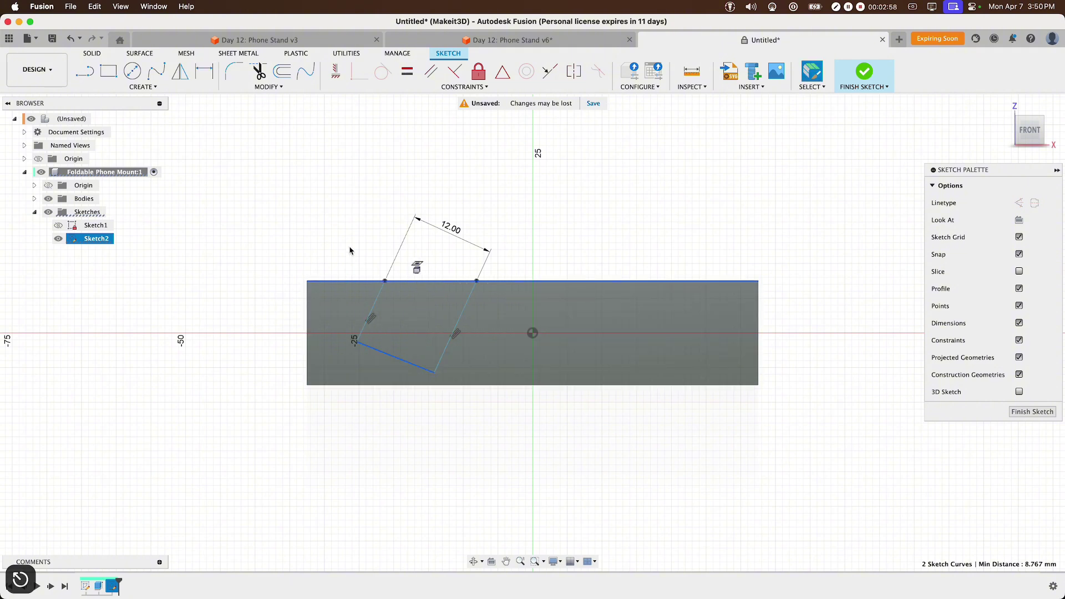
{"action": "key", "text": "Escape"}
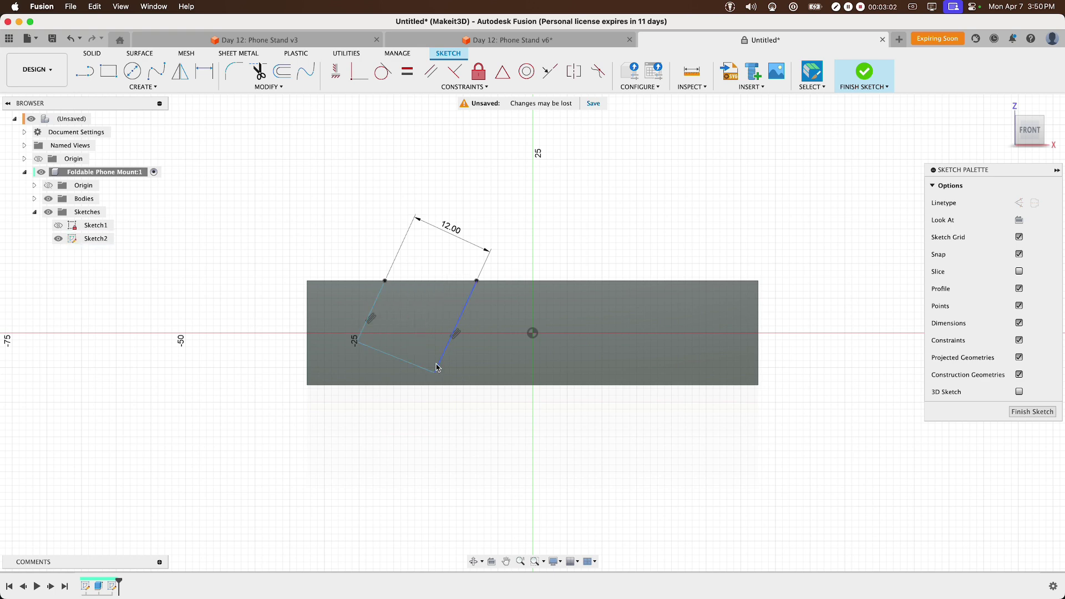
Step: Constrain the slot's short end line perpendicular to the long slanted side that meets its lower end
{"action": "left_click", "coordinate": [455, 72]}
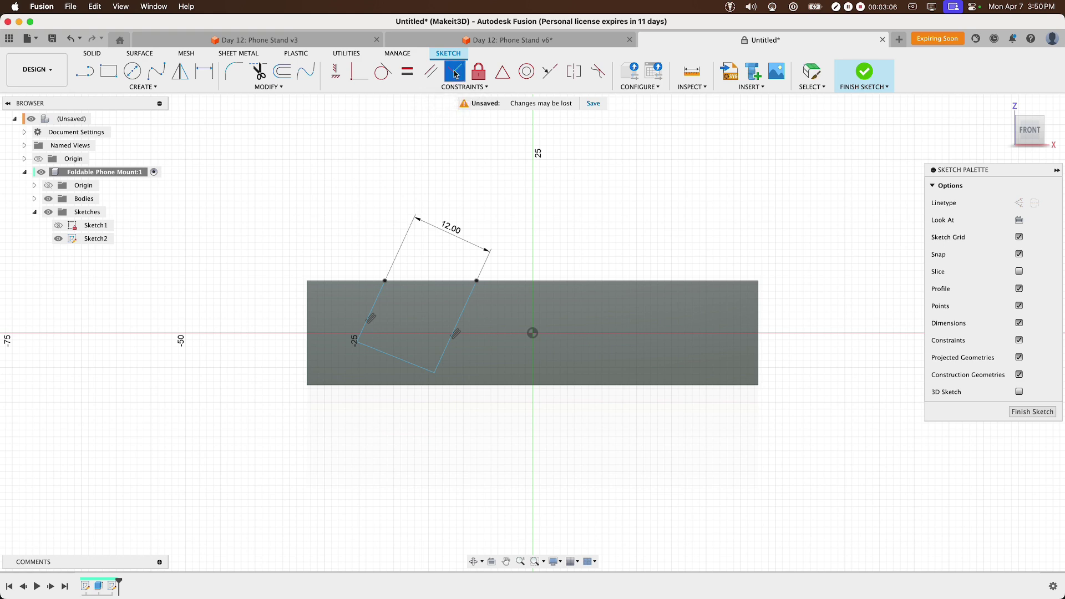
{"action": "left_click", "coordinate": [428, 369]}
{"action": "left_click", "coordinate": [441, 363]}
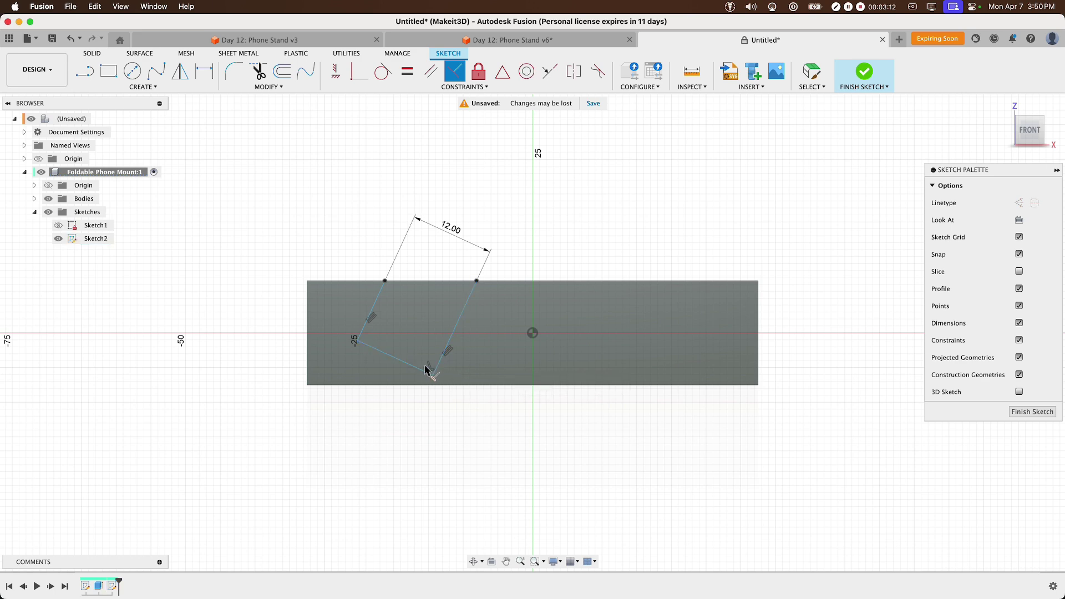
Step: Try to constrain the slot's other long side perpendicular to the short end line as well
{"action": "left_click", "coordinate": [362, 335]}
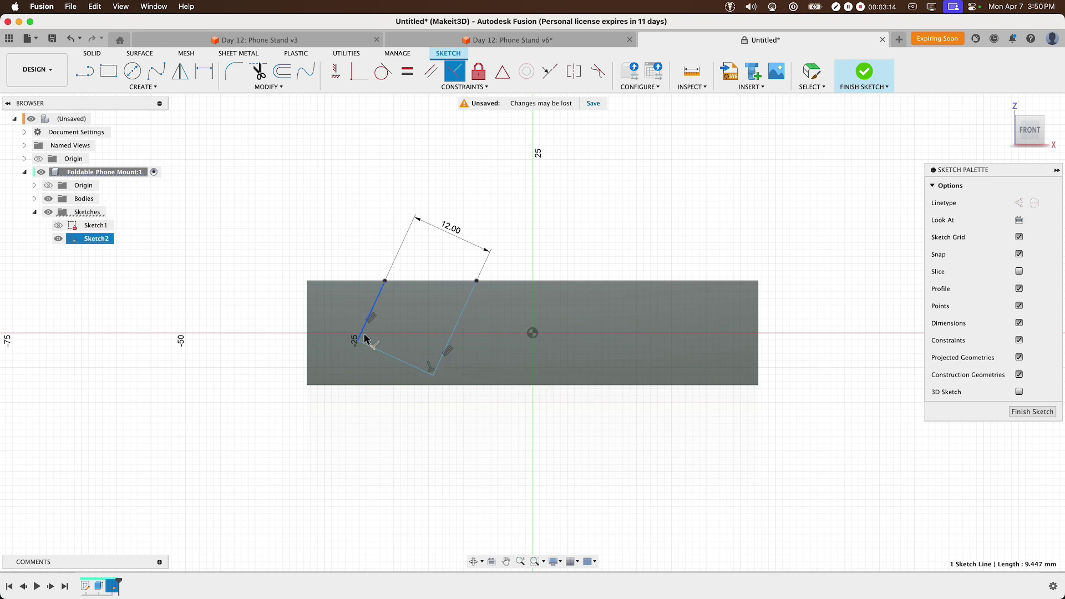
{"action": "left_click", "coordinate": [368, 346]}
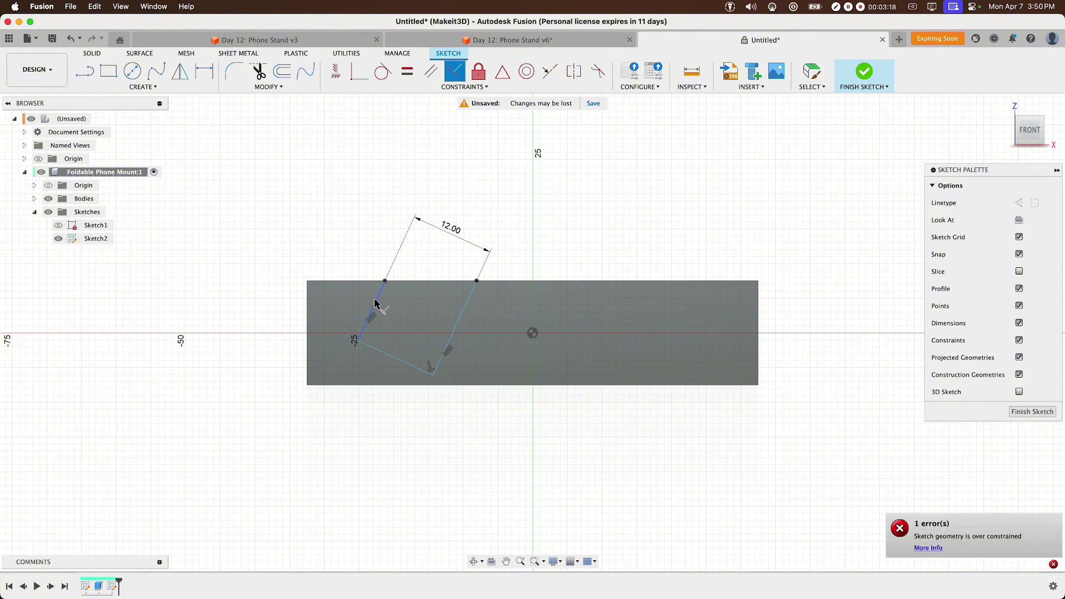
{"action": "key", "text": "Escape"}
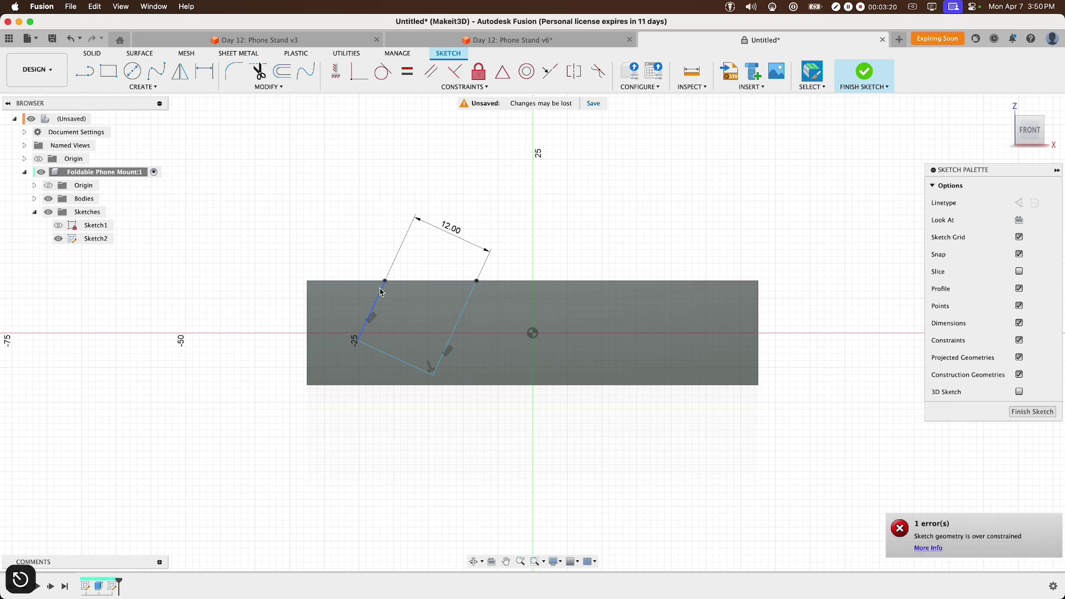
Step: Dimension the angle between the slot's short end line and the block's upper edge as 35 degrees
{"action": "left_click", "coordinate": [399, 360]}
{"action": "key", "text": "d"}
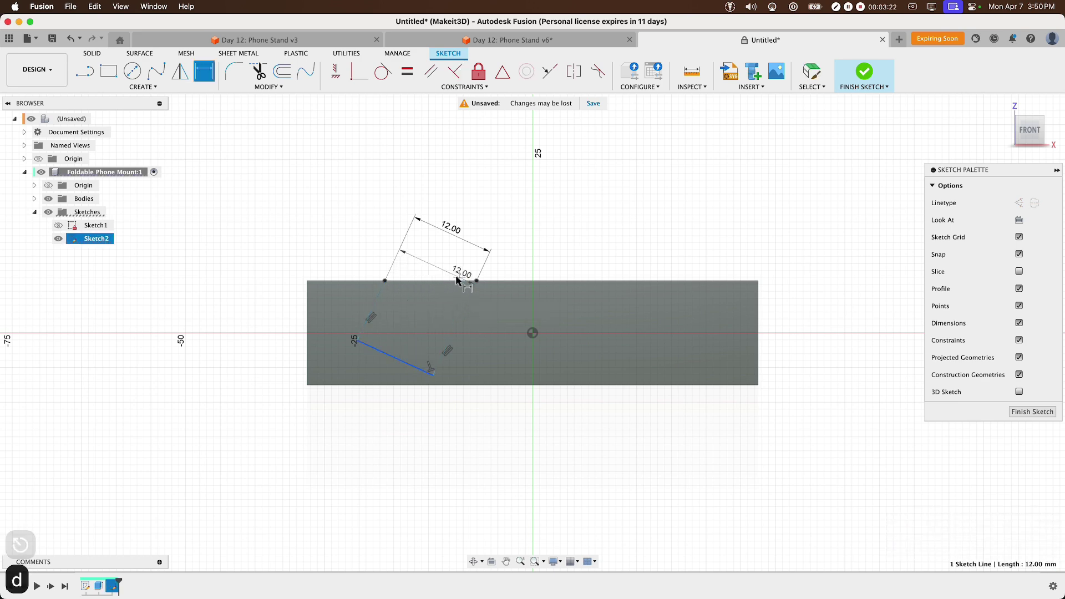
{"action": "left_click", "coordinate": [451, 282]}
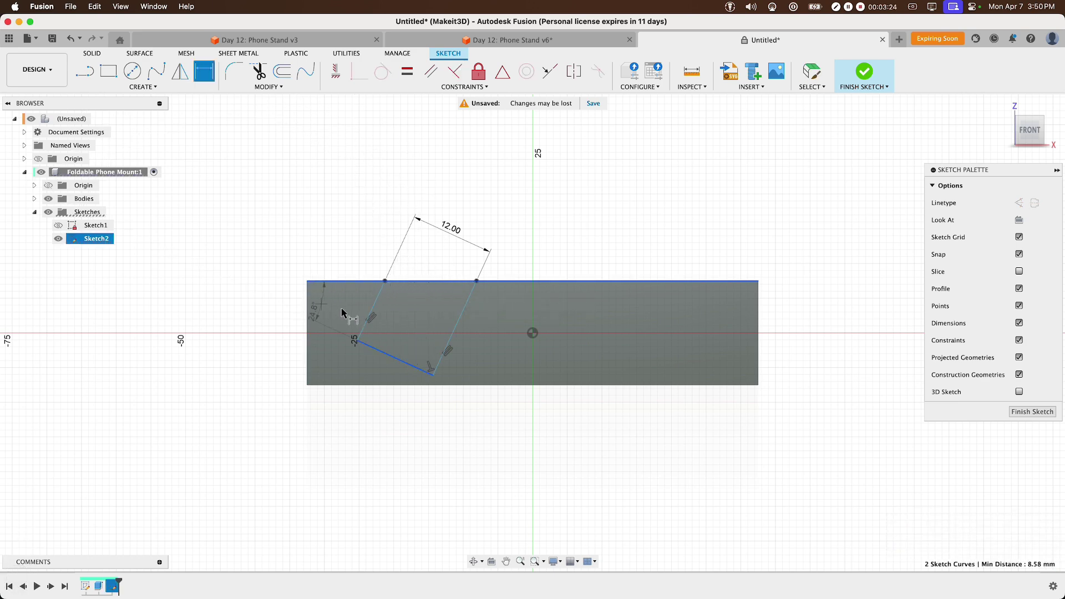
{"action": "left_click", "coordinate": [420, 324]}
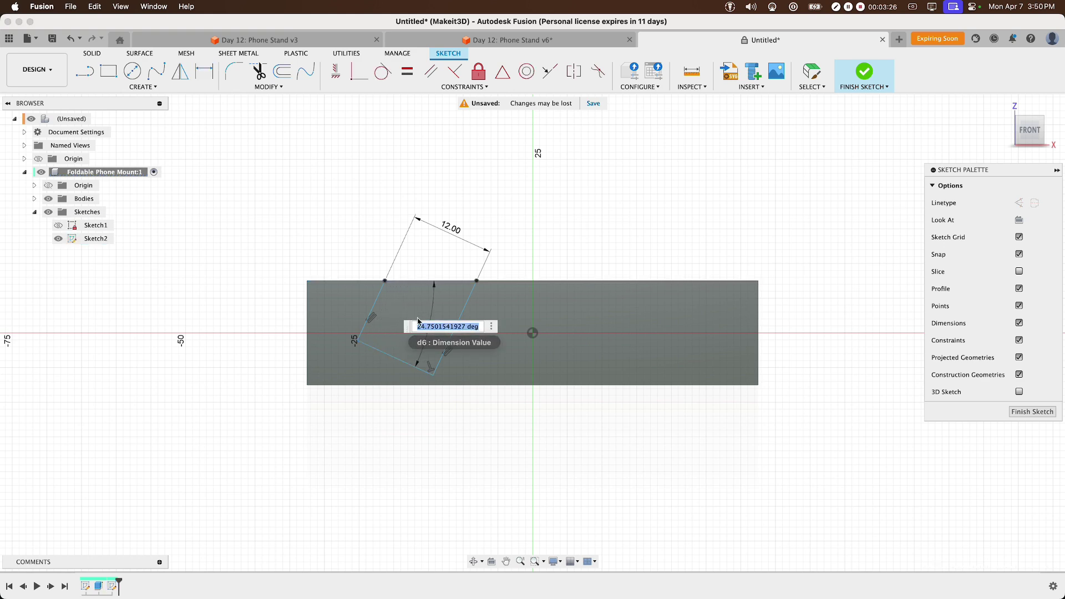
{"action": "type", "text": "35"}
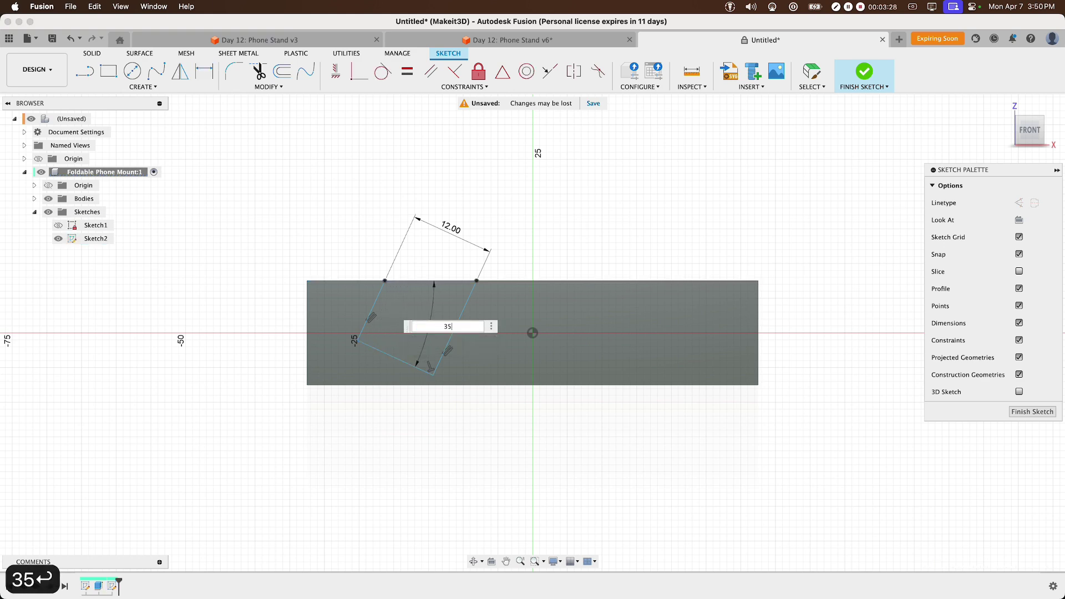
{"action": "key", "text": "Return"}
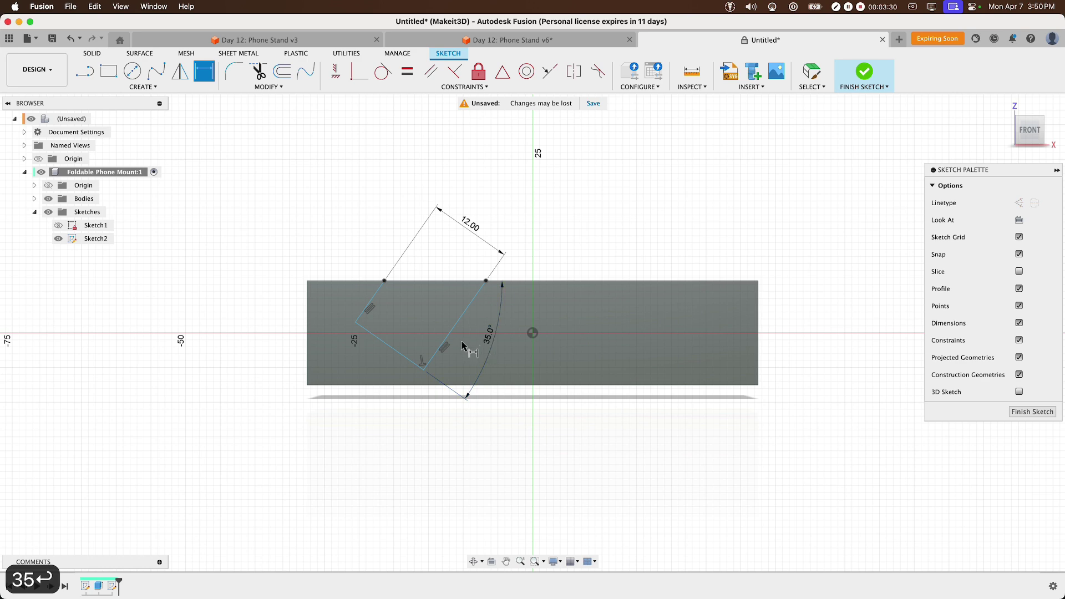
{"action": "key", "text": "Escape"}
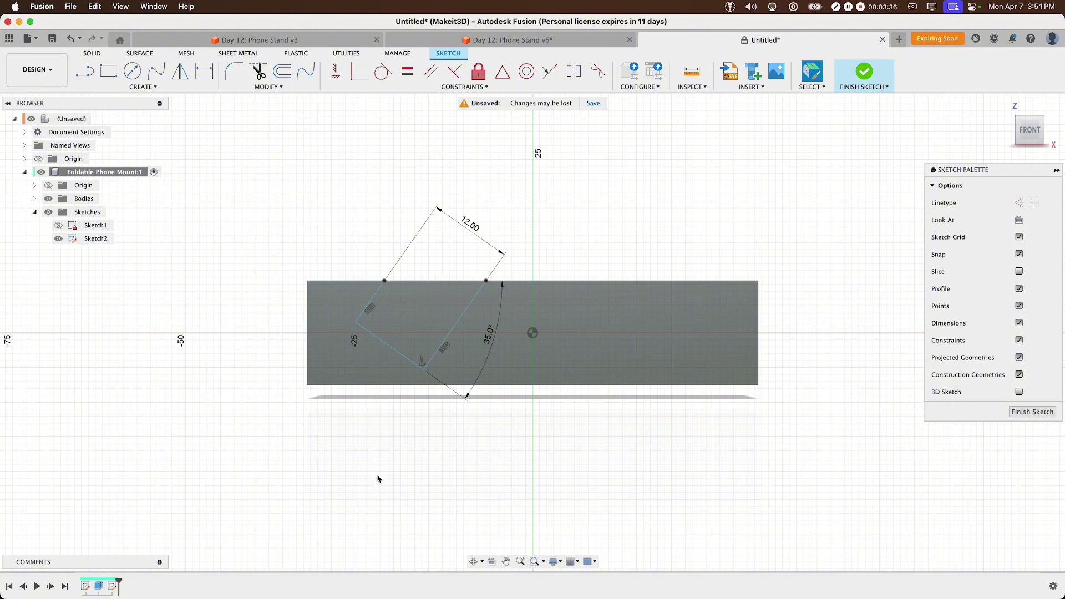
Step: Extrude the slanted slot profile as a cut through the block, using the block's back face as the To Object extent
{"action": "left_click", "coordinate": [423, 312]}
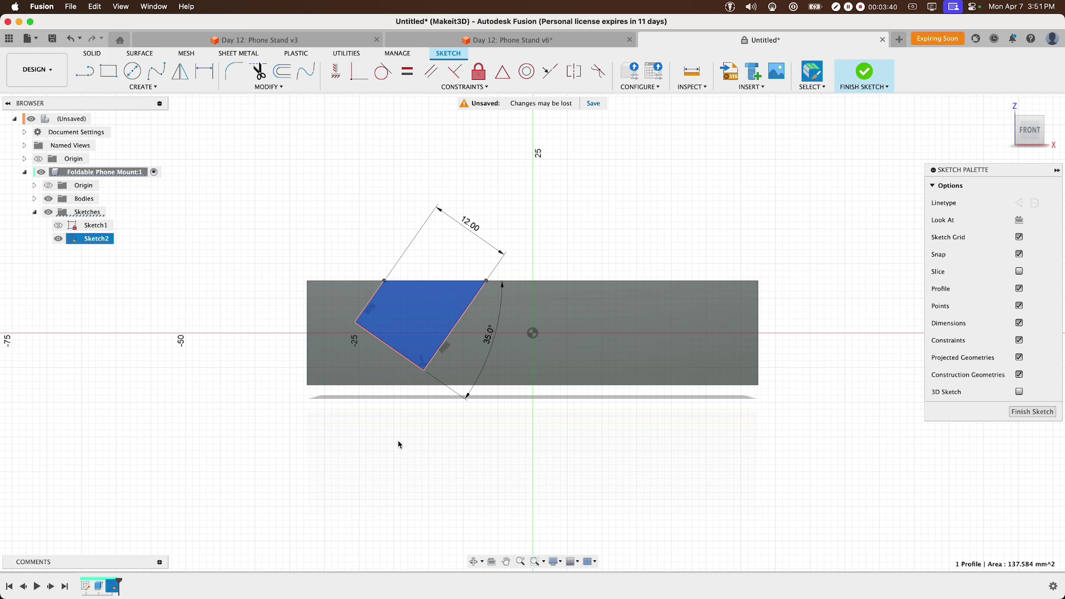
{"action": "key", "text": "e"}
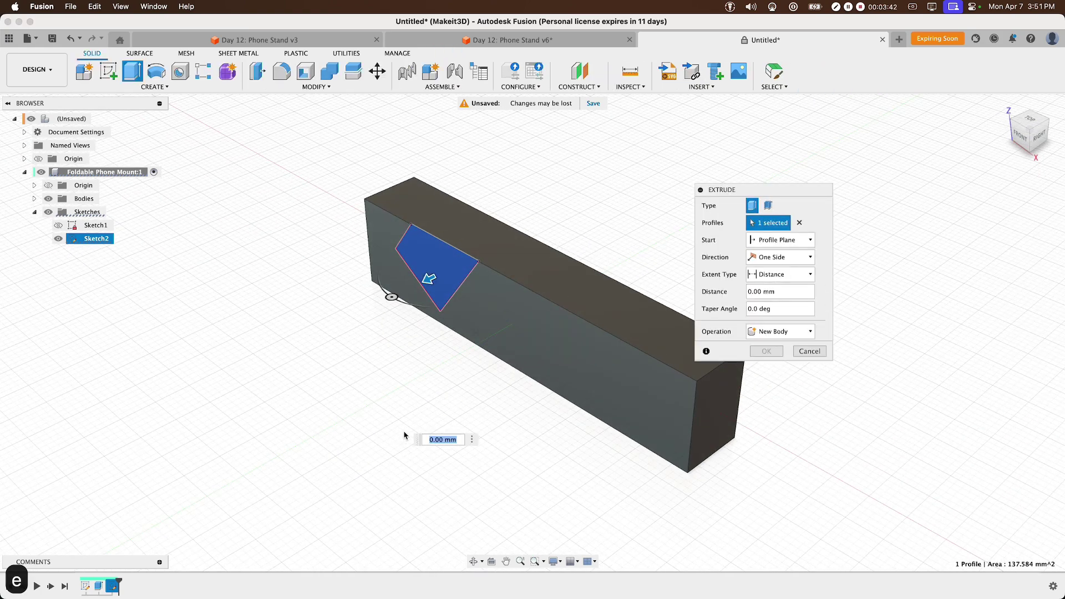
{"action": "left_click", "coordinate": [782, 274]}
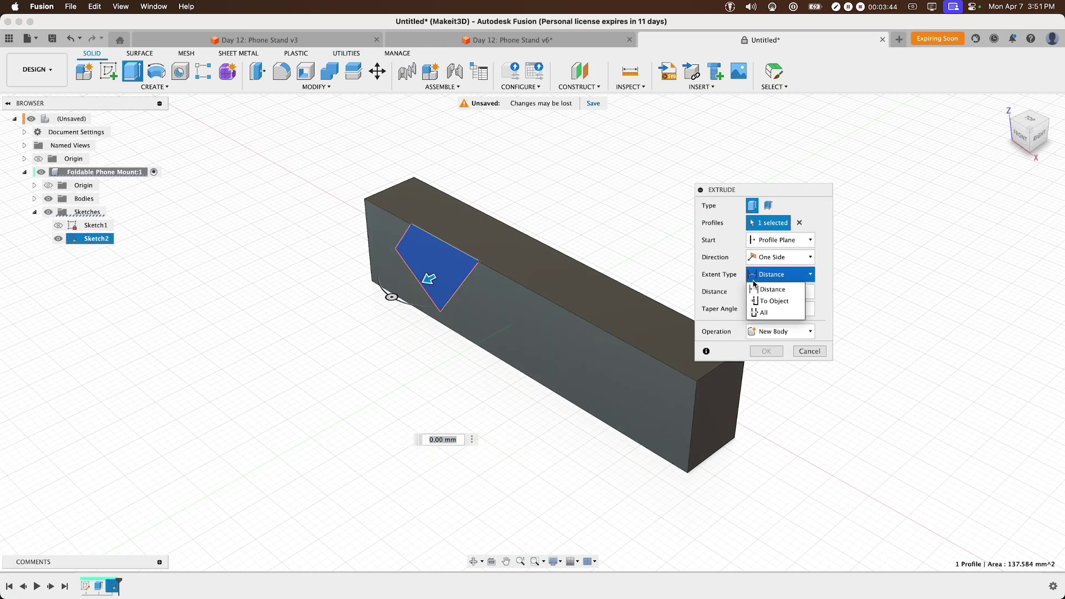
{"action": "left_click", "coordinate": [758, 300]}
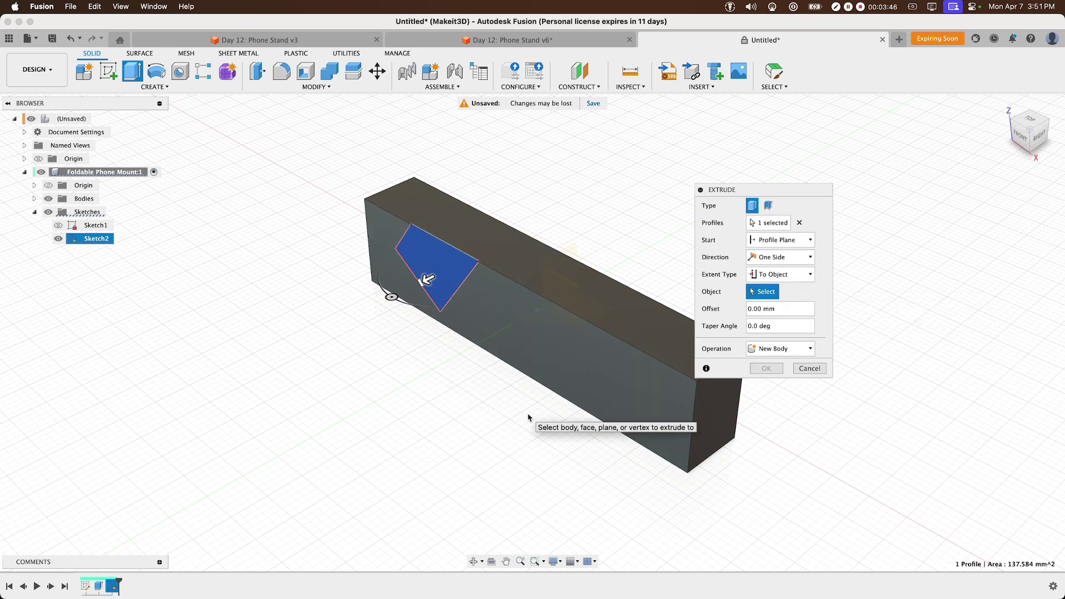
{"action": "middle_click_drag", "start_coordinate": [549, 338], "coordinate": [459, 333], "text": "shift"}
{"action": "left_click", "coordinate": [620, 299]}
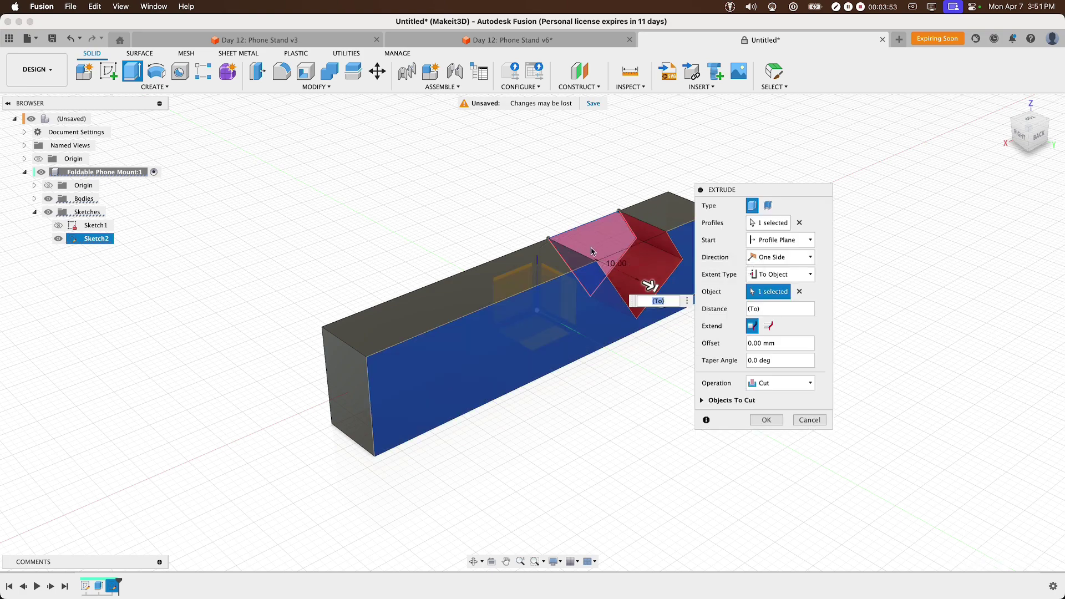
{"action": "left_click", "coordinate": [766, 420]}
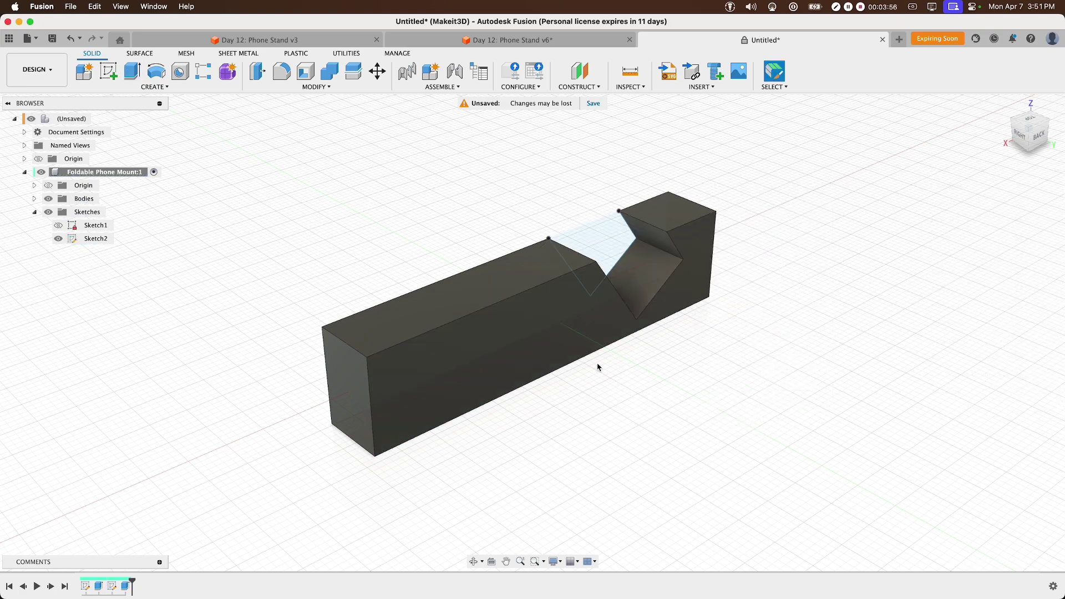
{"action": "left_click", "coordinate": [620, 242]}
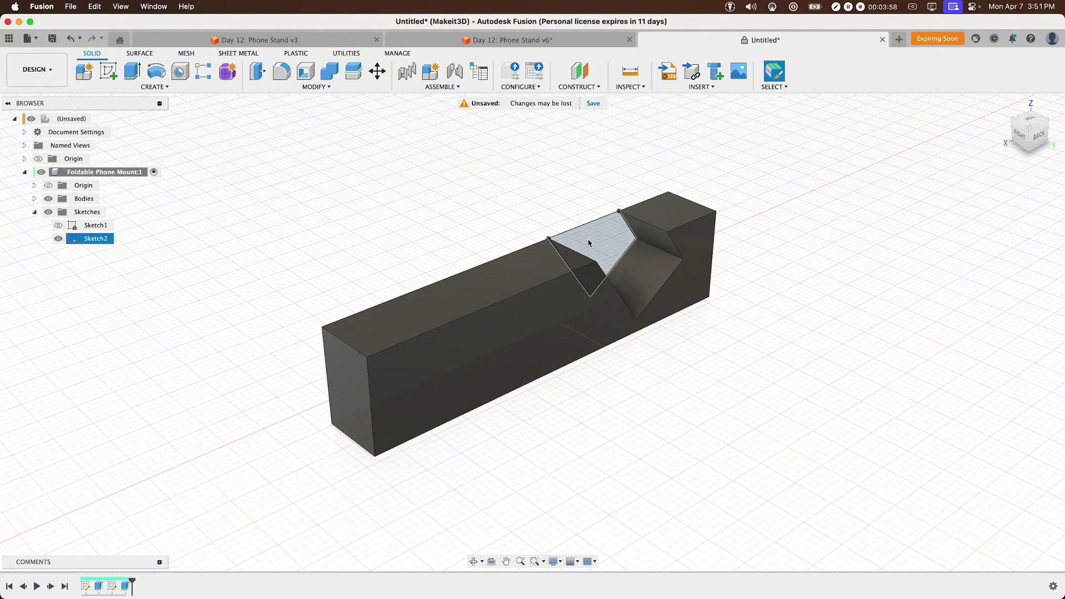
{"action": "key", "text": "Escape"}
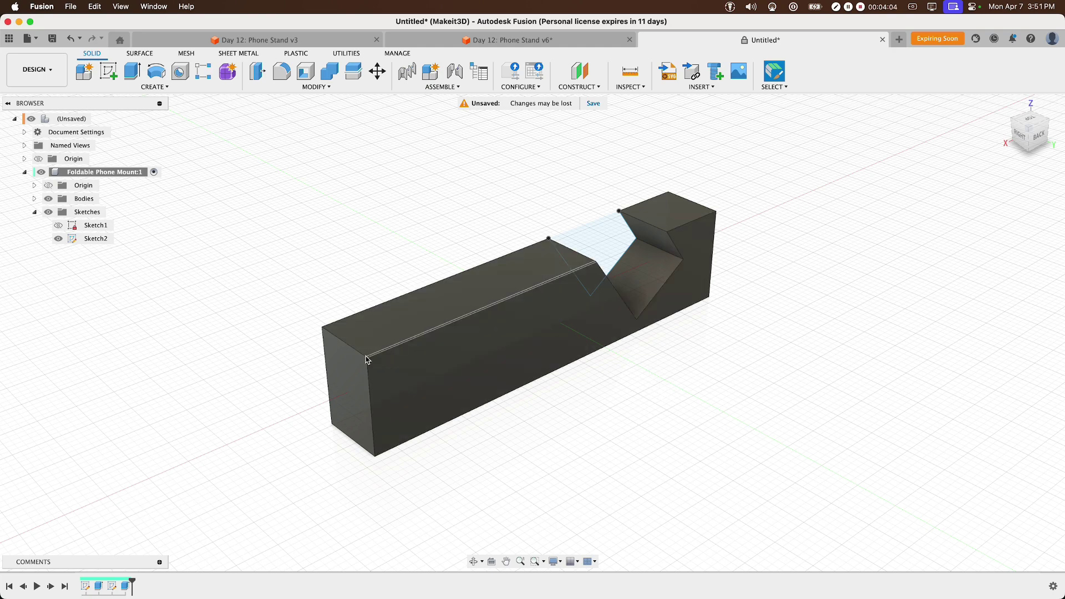
Step: Try a symmetric extrusion distance of 20 mm for the block, and undo it
{"action": "double_click", "coordinate": [98, 586]}
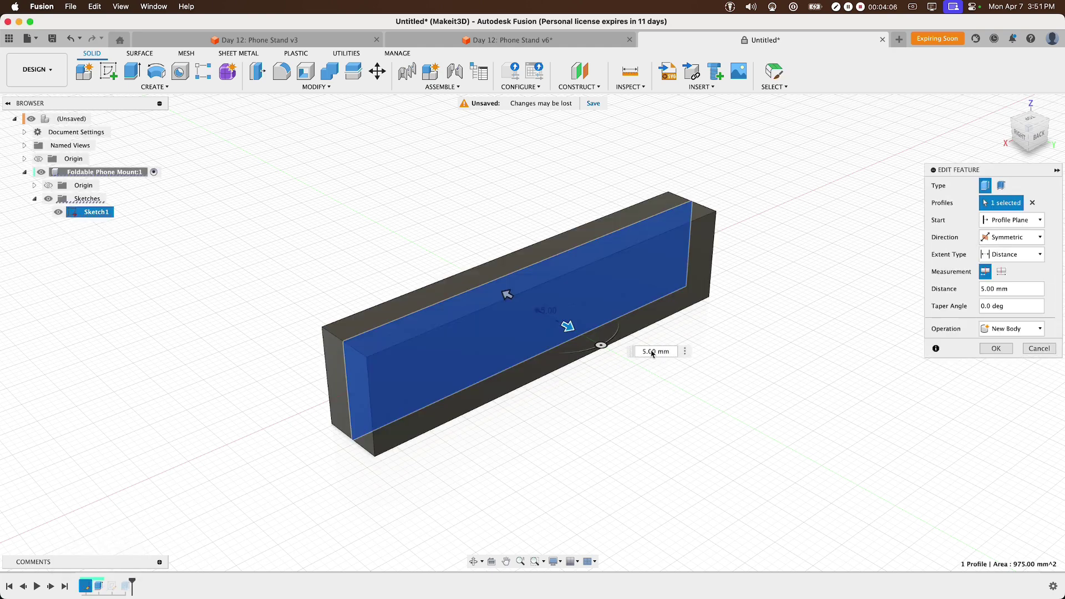
{"action": "key", "text": "super+a"}
{"action": "type", "text": "20"}
{"action": "key", "text": "Return"}
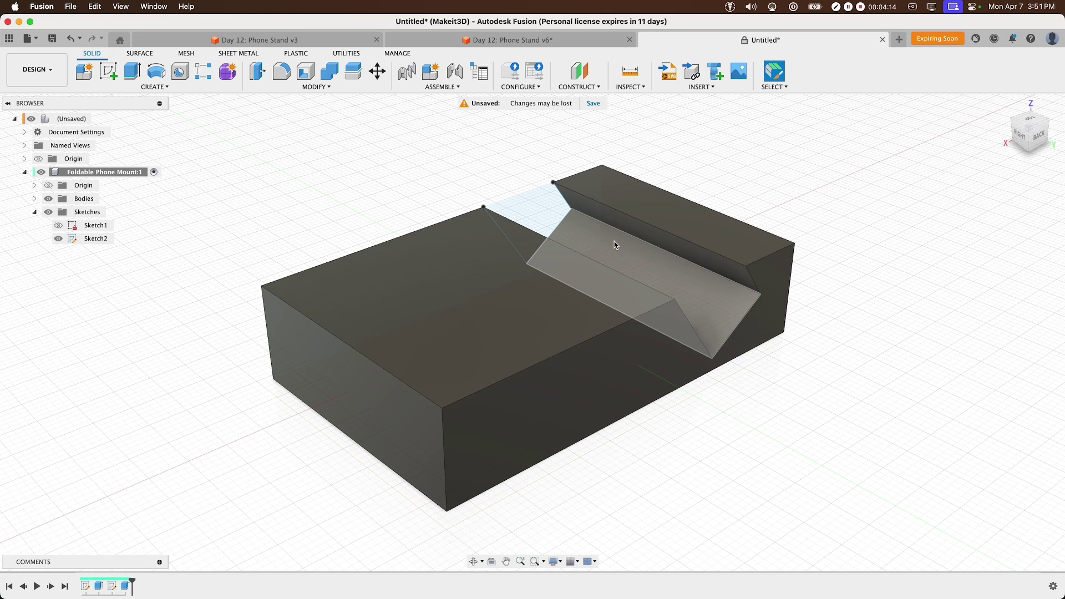
{"action": "key", "text": "super+z"}
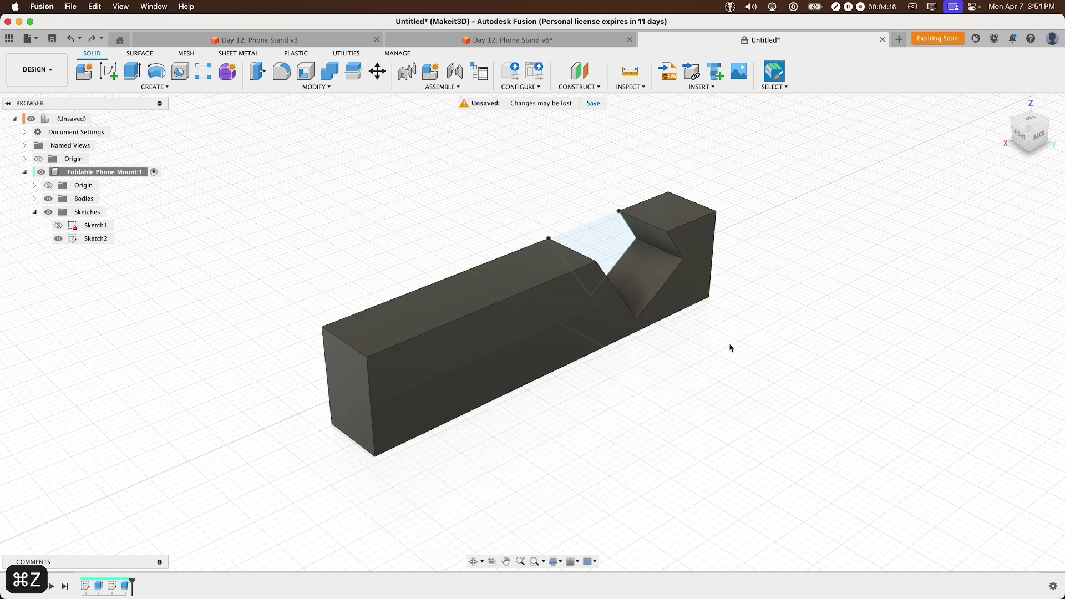
Step: In the slot sketch, draw a closed four-line outline inside the block's larger solid section, with a slanted side next to the slot
{"action": "middle_click_drag", "start_coordinate": [330, 256], "coordinate": [463, 246], "text": "shift"}
{"action": "left_click", "coordinate": [517, 302]}
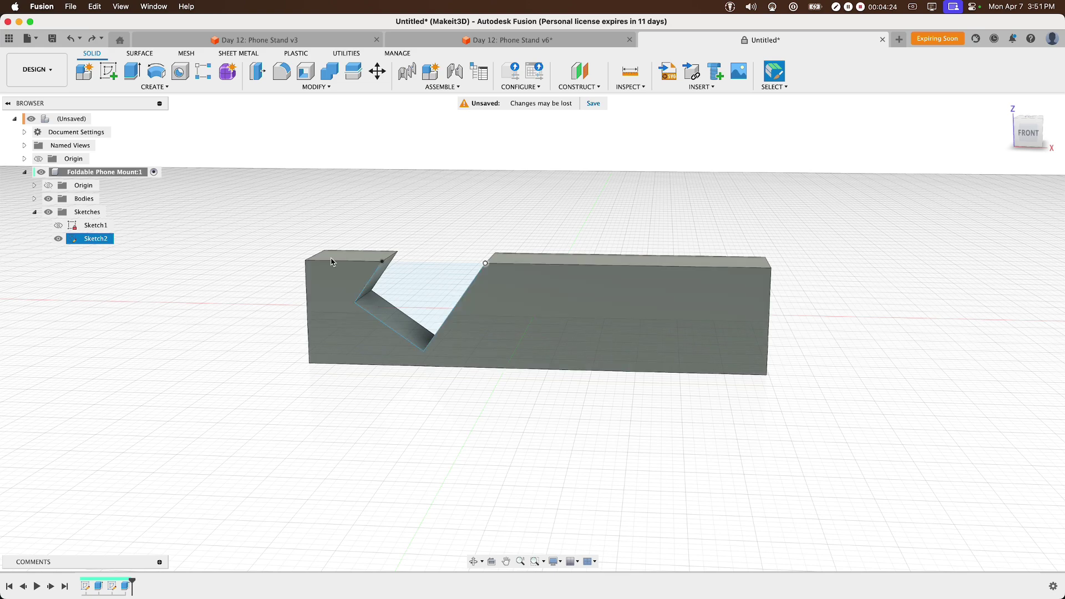
{"action": "left_click", "coordinate": [84, 251]}
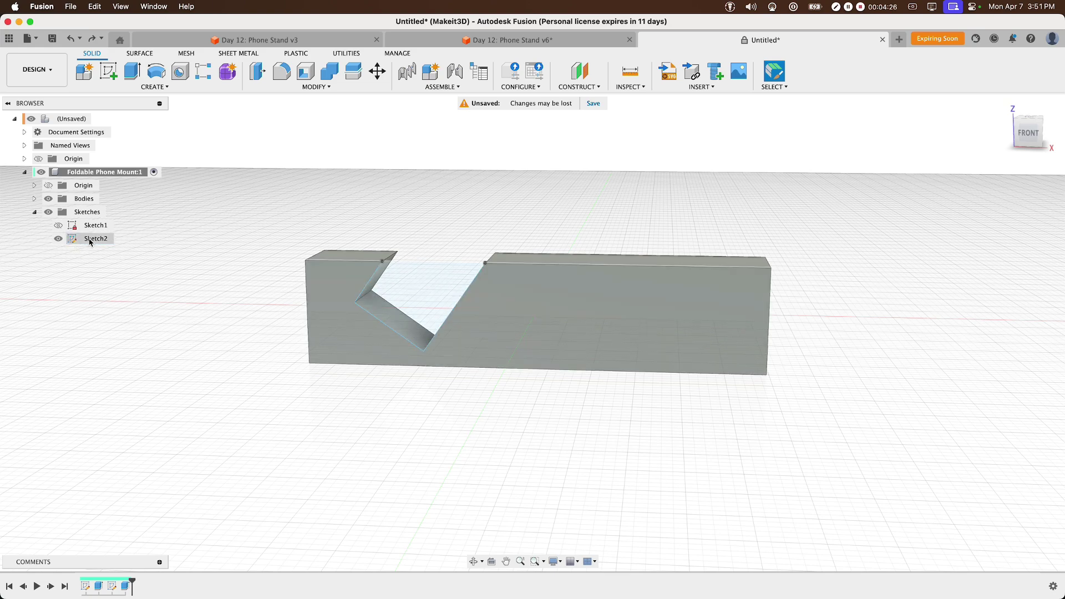
{"action": "double_click", "coordinate": [89, 239]}
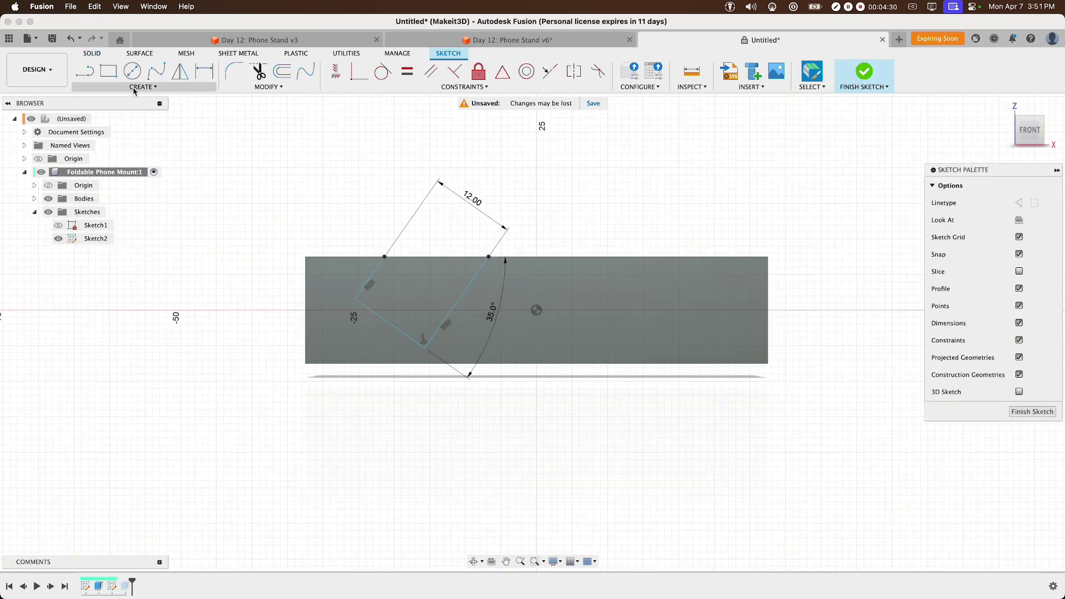
{"action": "left_click", "coordinate": [91, 75]}
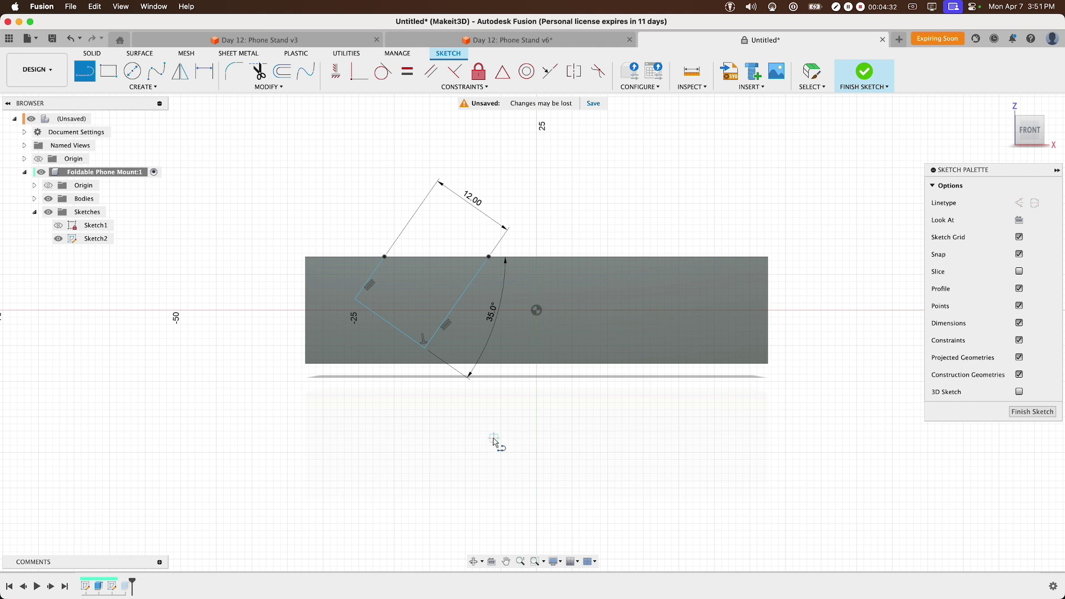
{"action": "left_click", "coordinate": [469, 341]}
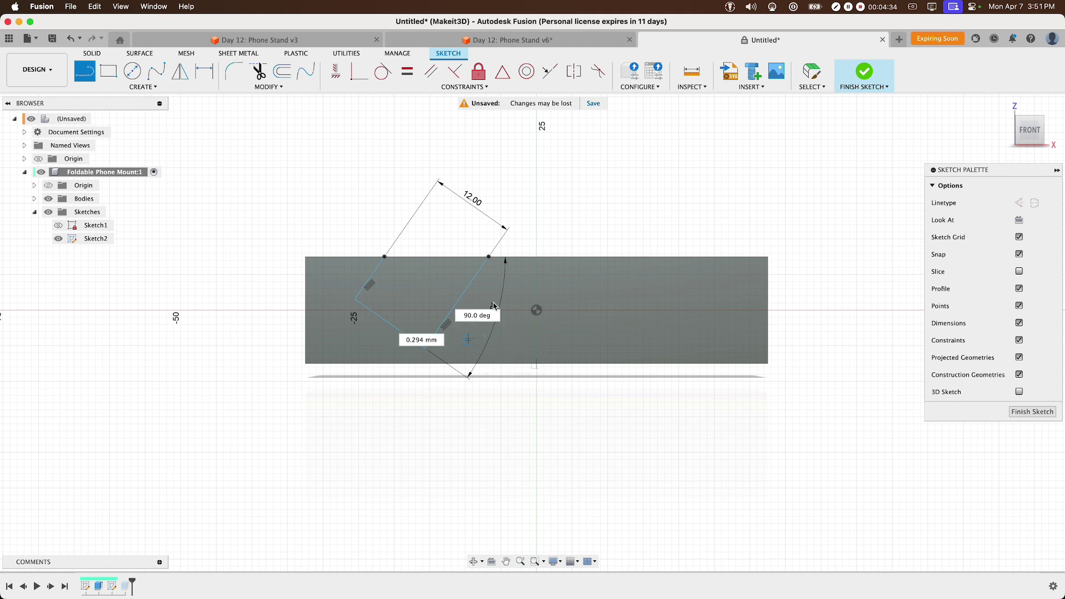
{"action": "left_click", "coordinate": [515, 267]}
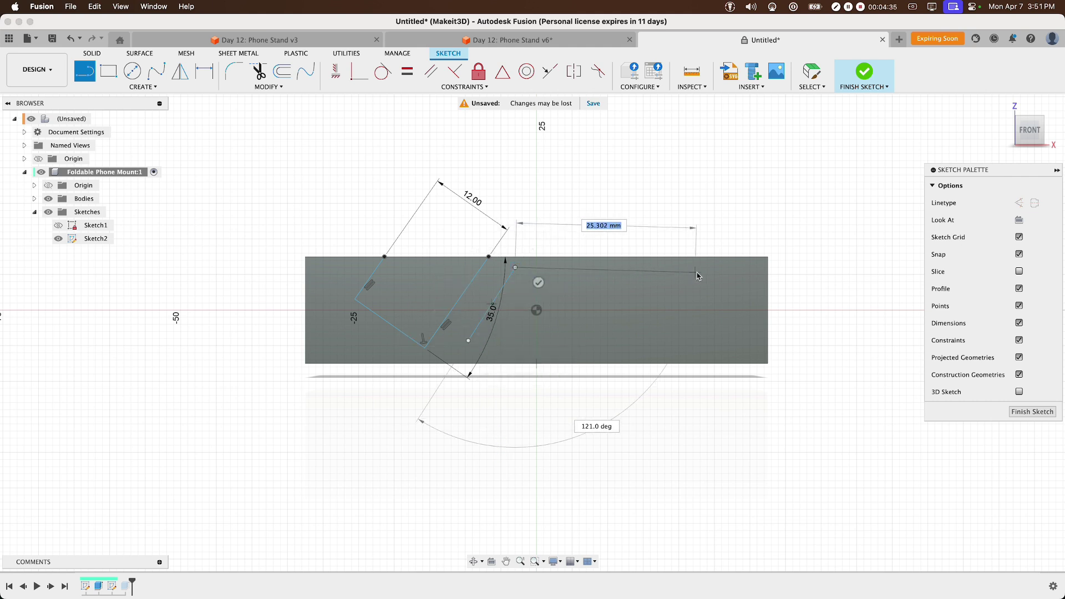
{"action": "left_click", "coordinate": [727, 267]}
{"action": "left_click", "coordinate": [726, 339]}
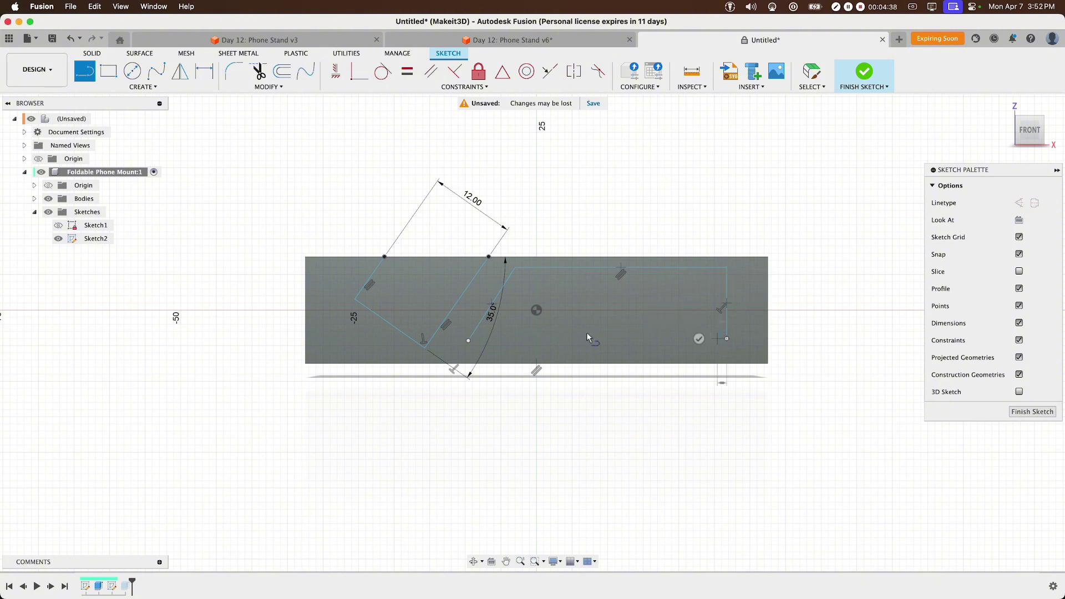
{"action": "left_click", "coordinate": [468, 340]}
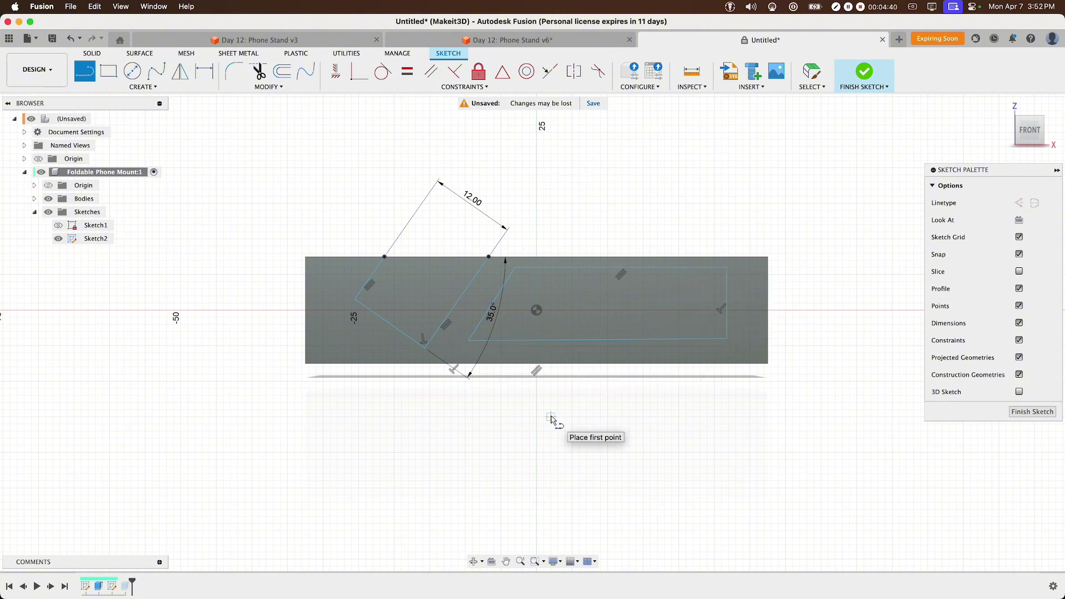
Step: Constrain the inner outline's long lines parallel to the block's long edges, and its slanted side parallel to the slot's adjacent side
{"action": "left_click", "coordinate": [428, 79]}
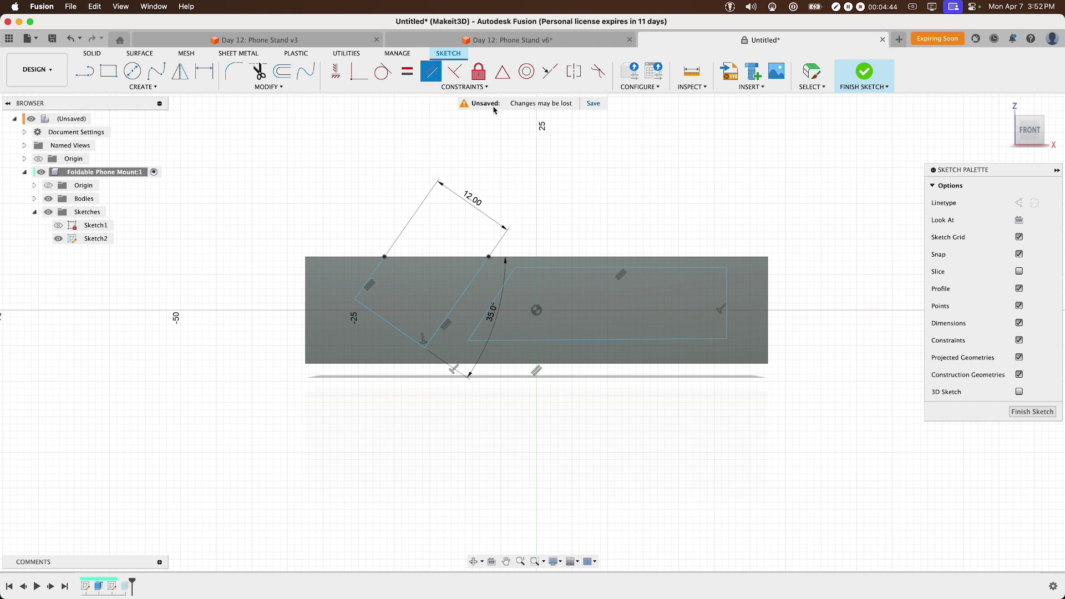
{"action": "left_click", "coordinate": [642, 268]}
{"action": "left_click", "coordinate": [642, 259]}
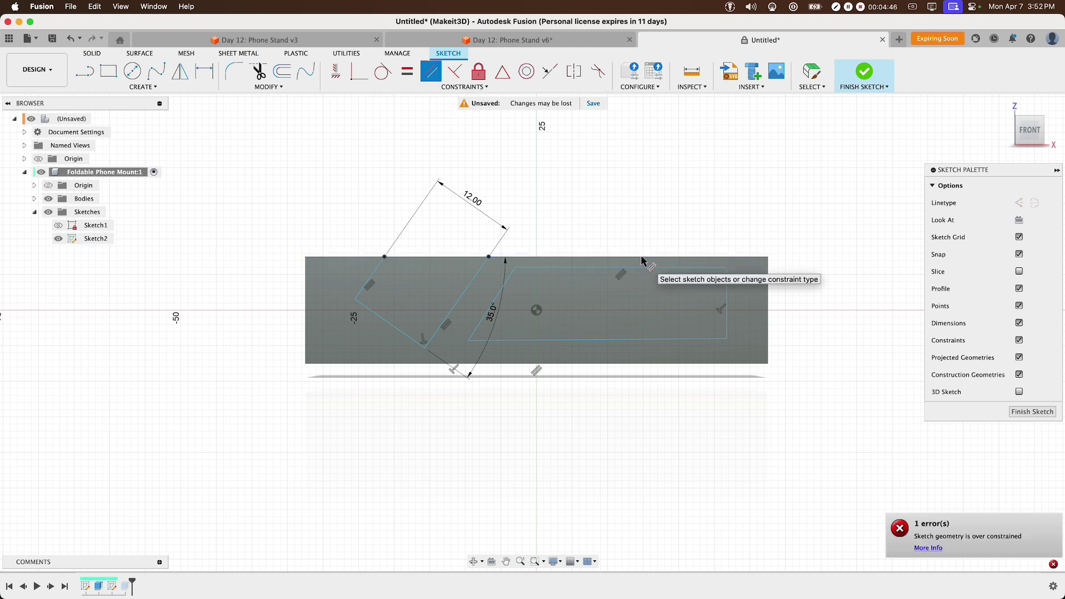
{"action": "left_click", "coordinate": [637, 339]}
{"action": "left_click", "coordinate": [637, 367]}
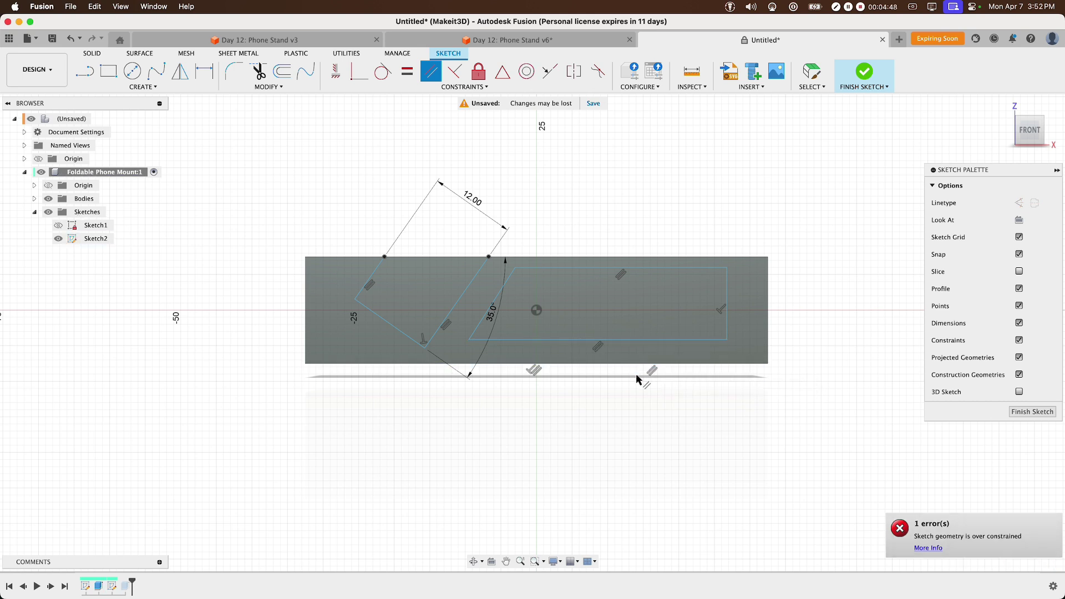
{"action": "left_click", "coordinate": [728, 309]}
{"action": "left_click", "coordinate": [771, 309]}
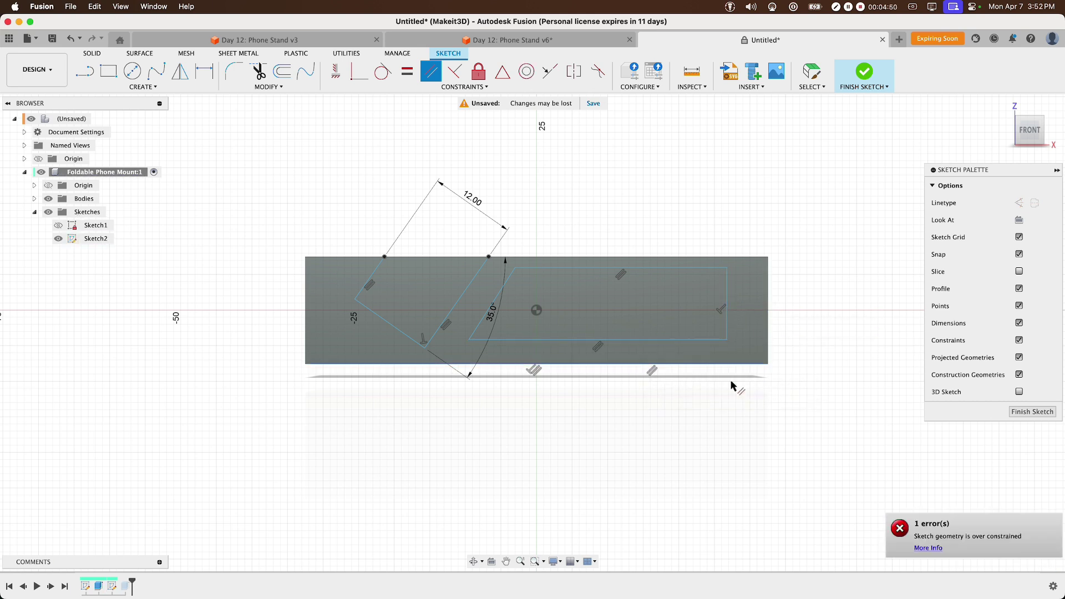
{"action": "left_click", "coordinate": [491, 304]}
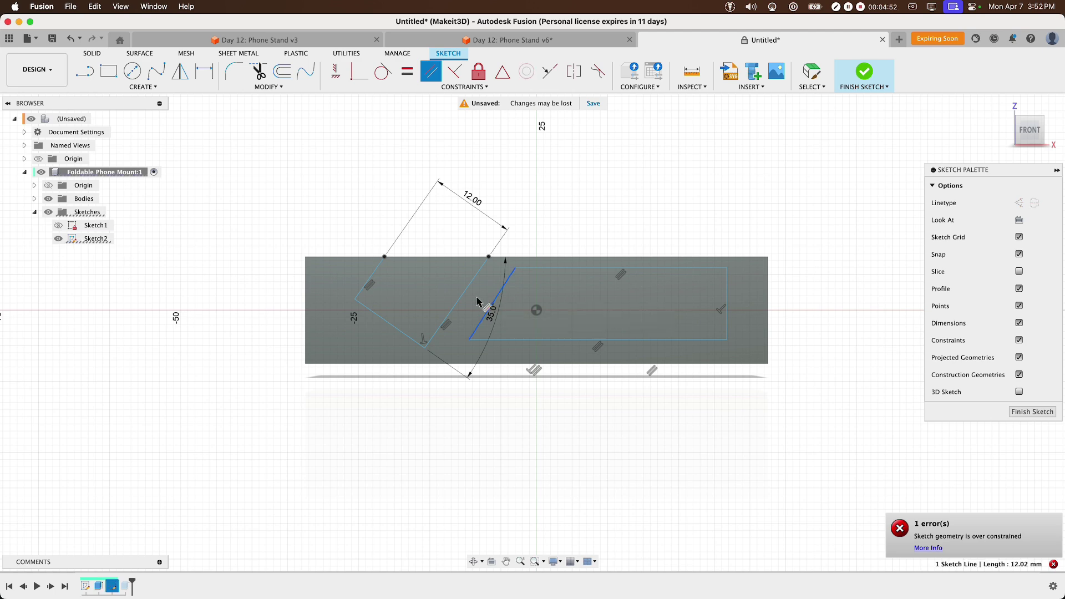
{"action": "left_click", "coordinate": [465, 297]}
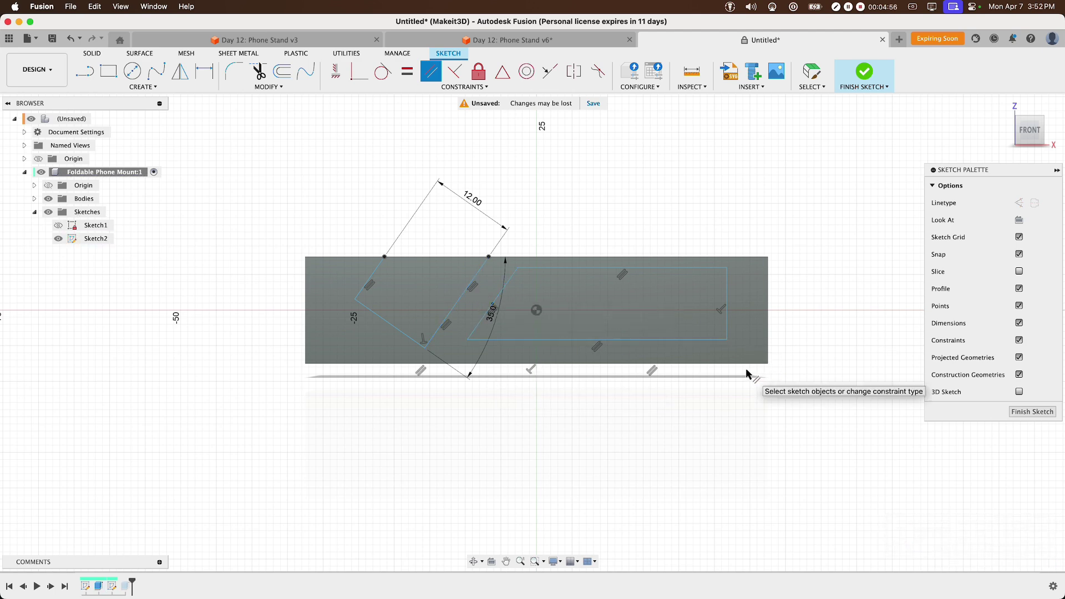
Step: Dimension the gap between the inner outline's upper line and the block's upper edge as 2.5 mm
{"action": "key", "text": "d"}
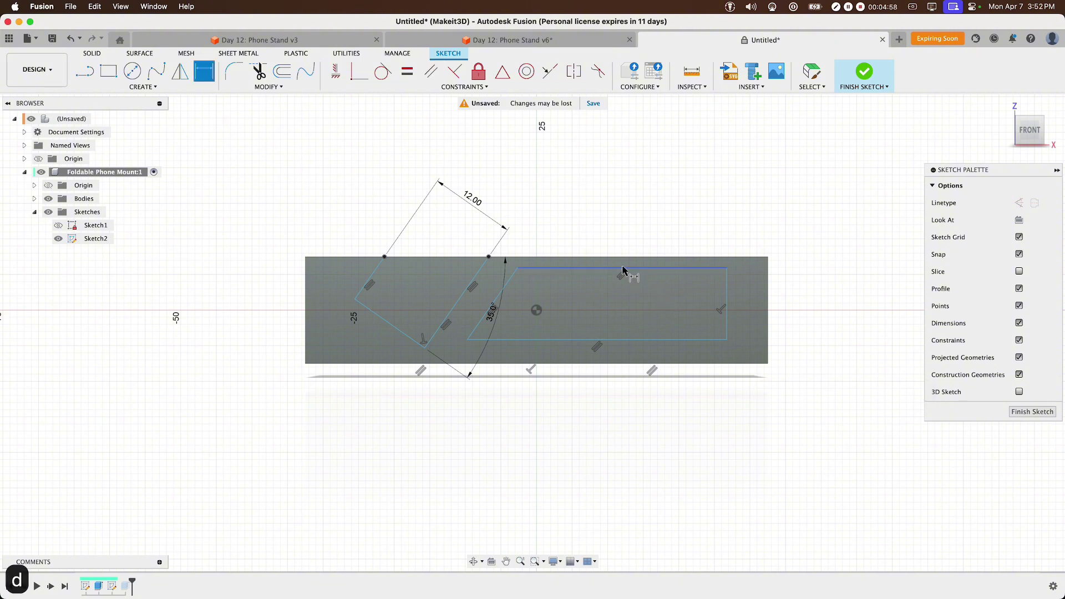
{"action": "left_click", "coordinate": [626, 268]}
{"action": "left_click", "coordinate": [624, 258]}
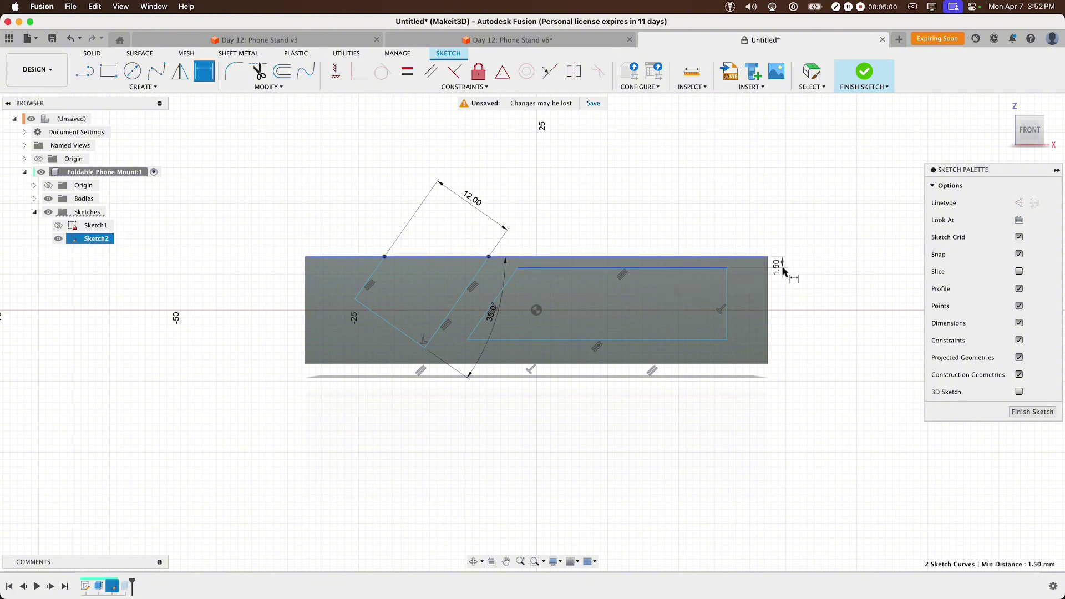
{"action": "left_click", "coordinate": [784, 264]}
{"action": "type", "text": "2.5"}
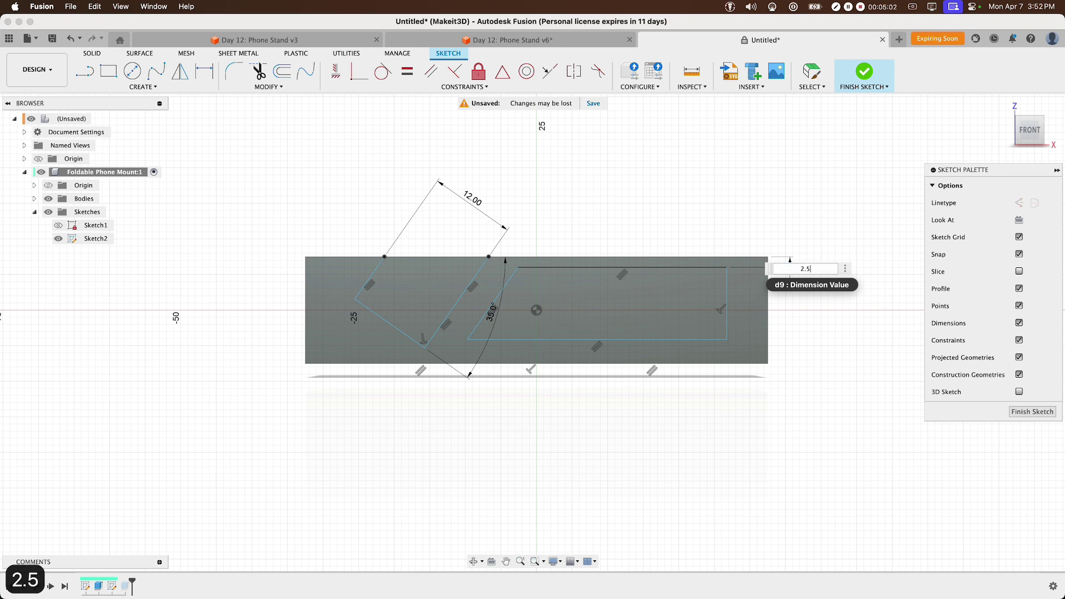
{"action": "key", "text": "Return"}
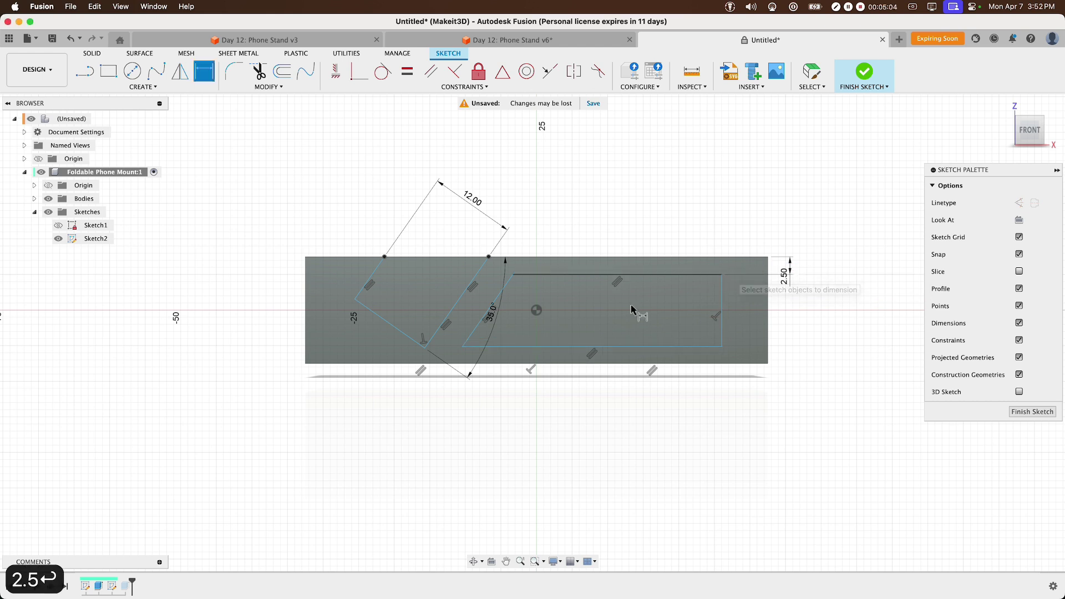
Step: Dimension the gap between the inner outline's lower line and the block's lower edge as 2.5 mm
{"action": "left_click", "coordinate": [547, 347]}
{"action": "left_click", "coordinate": [548, 364]}
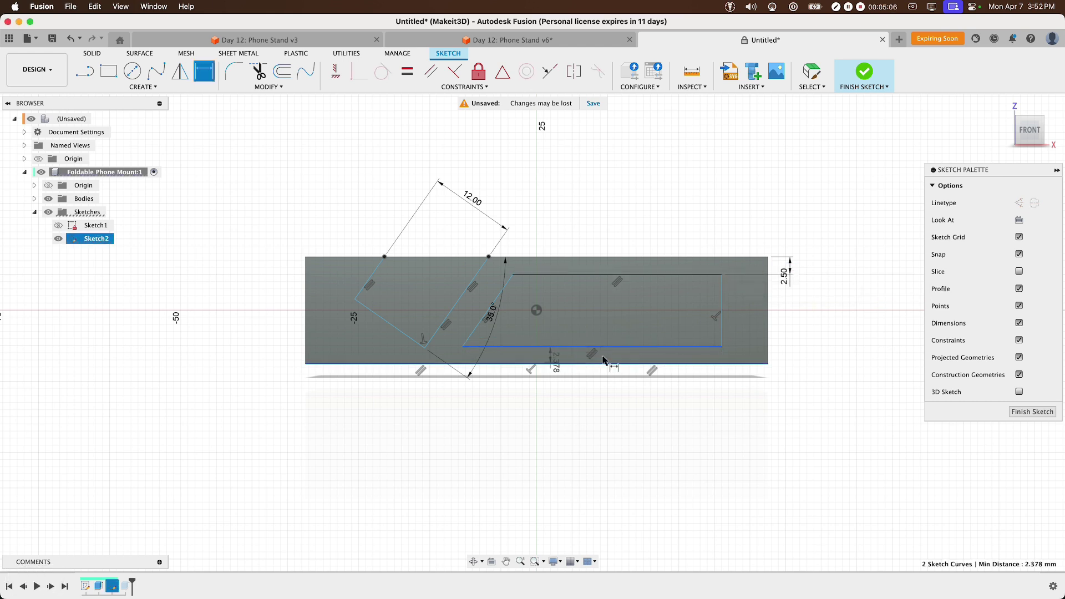
{"action": "left_click", "coordinate": [828, 353]}
{"action": "type", "text": "2.5"}
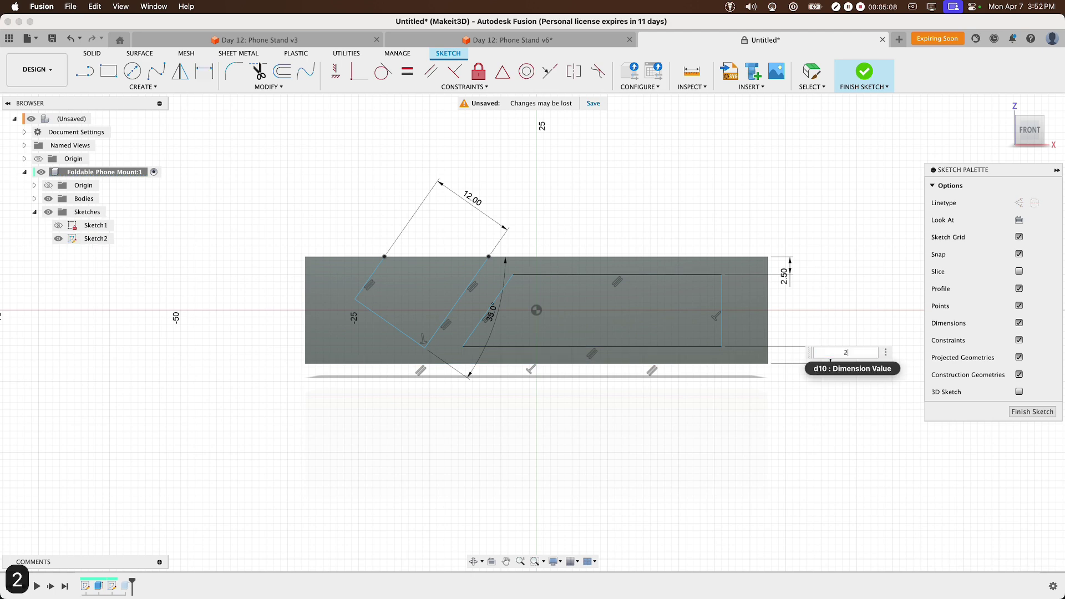
{"action": "key", "text": "Return"}
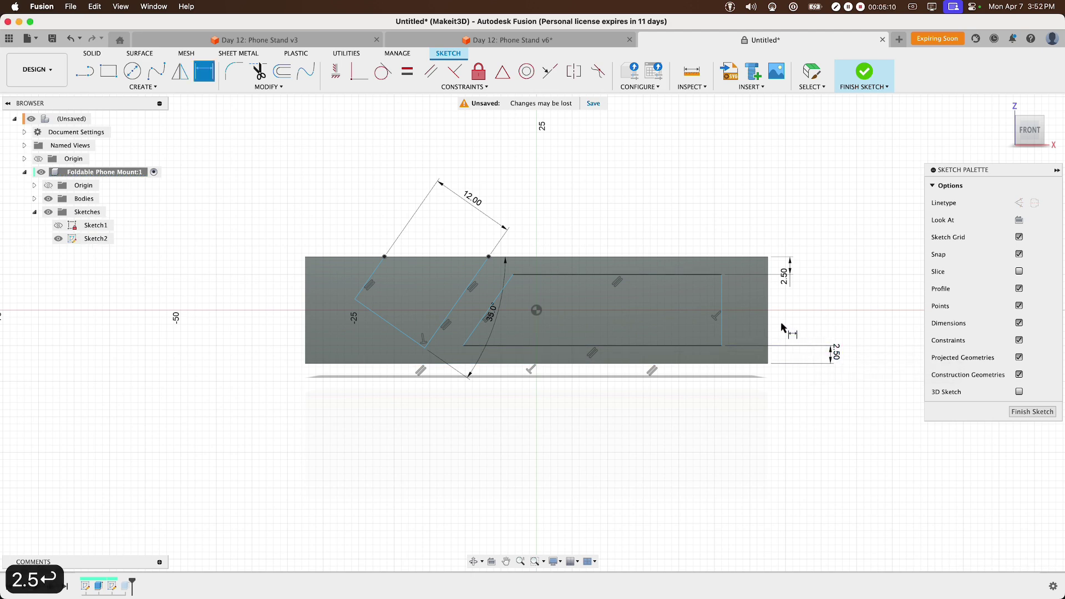
Step: Dimension the gap between the inner outline's vertical line and the block's nearby end edge as 6 mm
{"action": "left_click", "coordinate": [723, 322]}
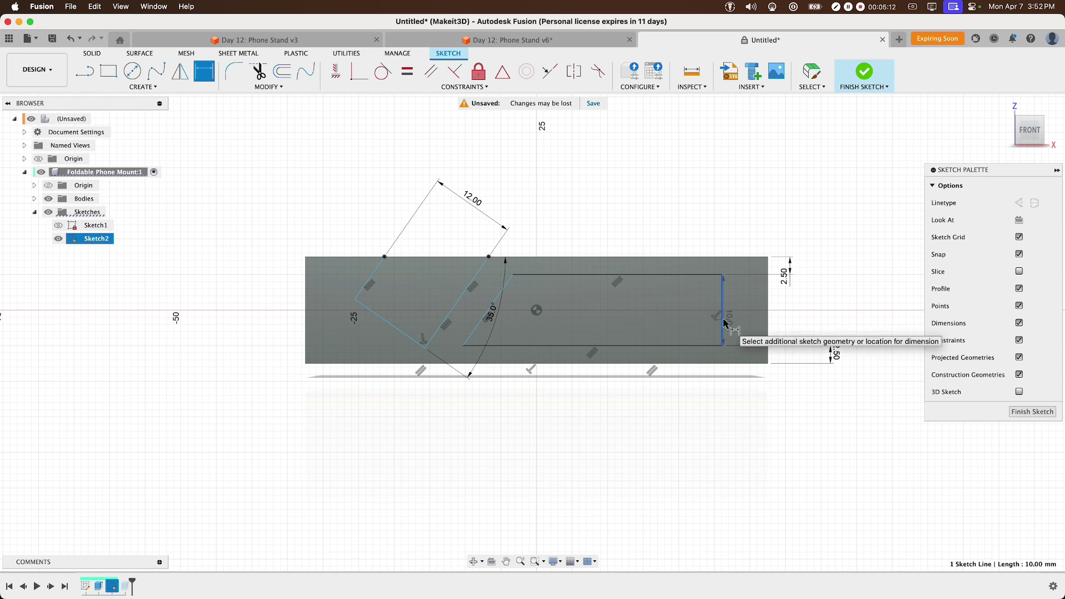
{"action": "left_click", "coordinate": [768, 317]}
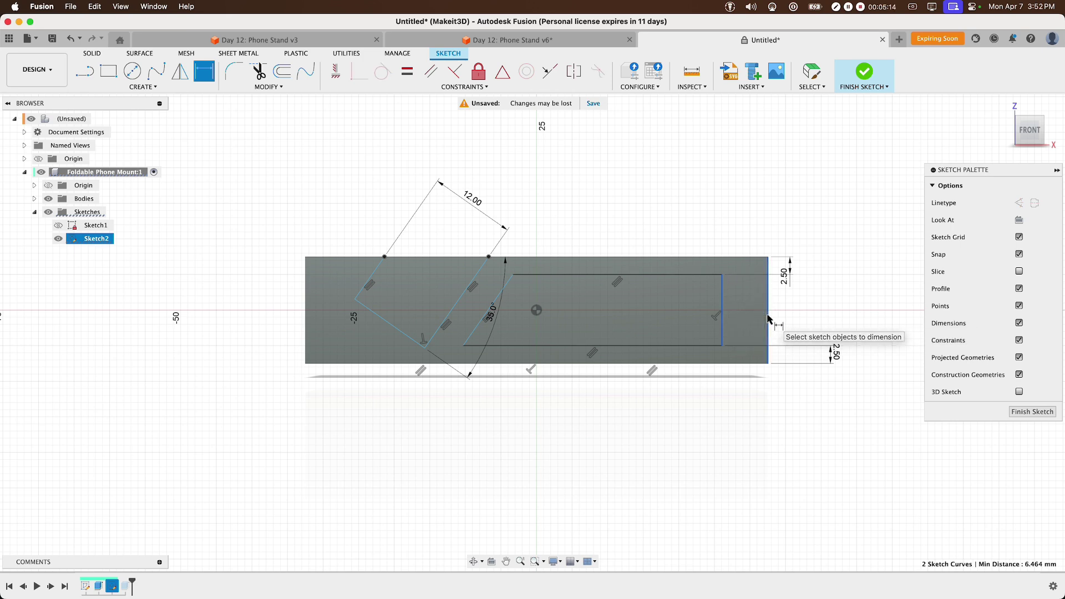
{"action": "left_click", "coordinate": [761, 226]}
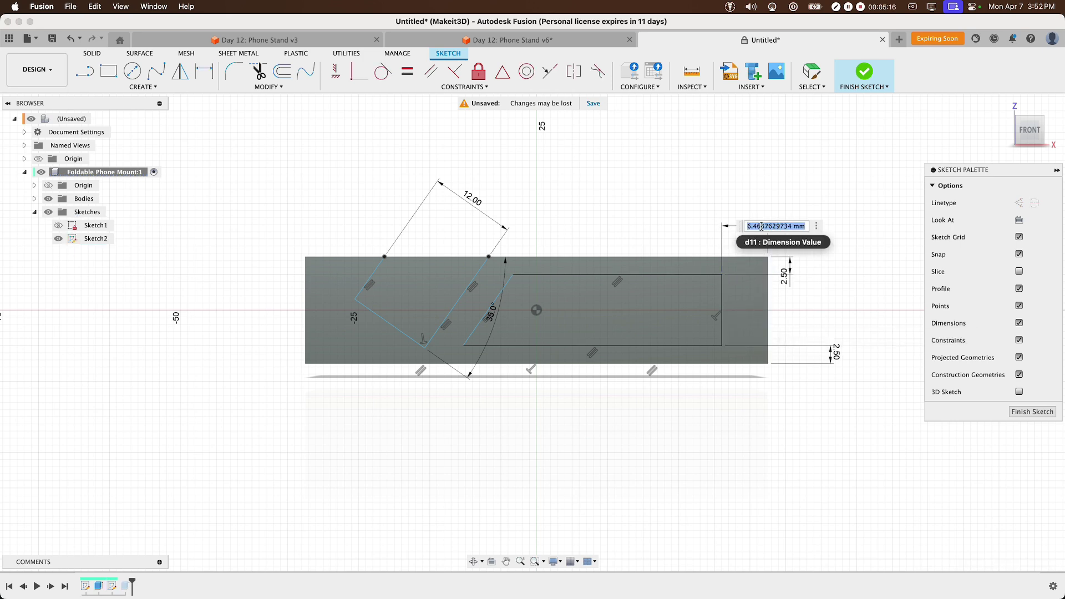
{"action": "type", "text": "6"}
{"action": "key", "text": "Return"}
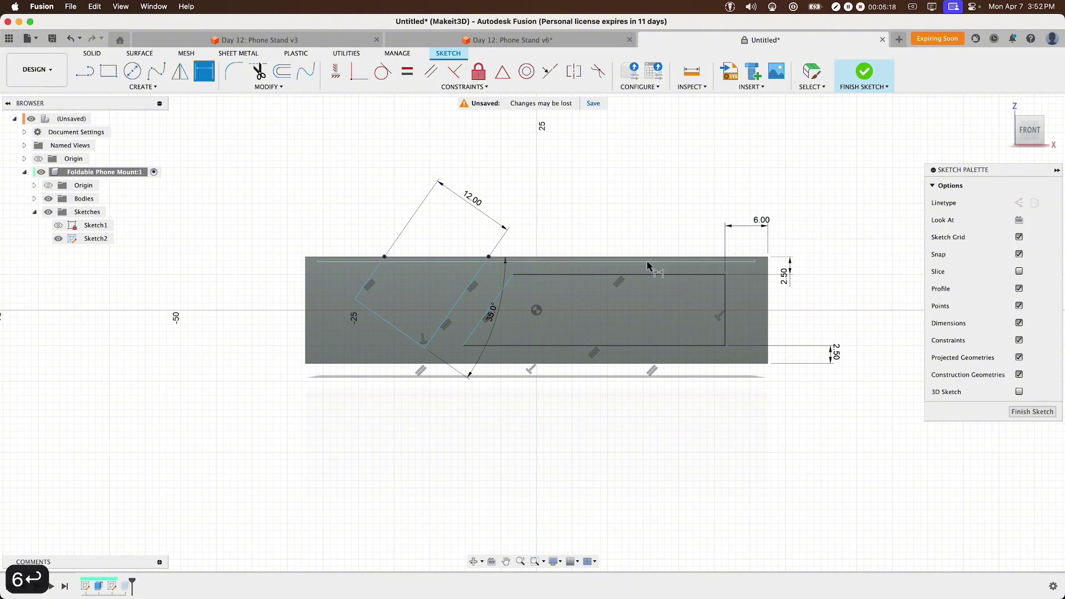
Step: Dimension the wall between the slot and the inner outline's slanted side as 6 mm, and finish the sketch
{"action": "left_click", "coordinate": [459, 303]}
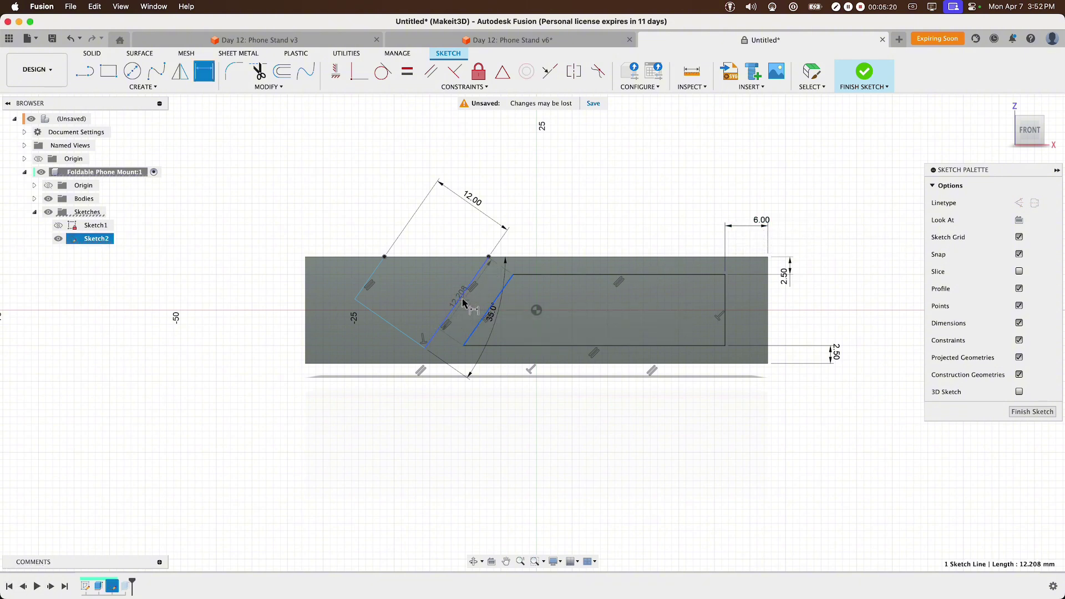
{"action": "left_click", "coordinate": [530, 233]}
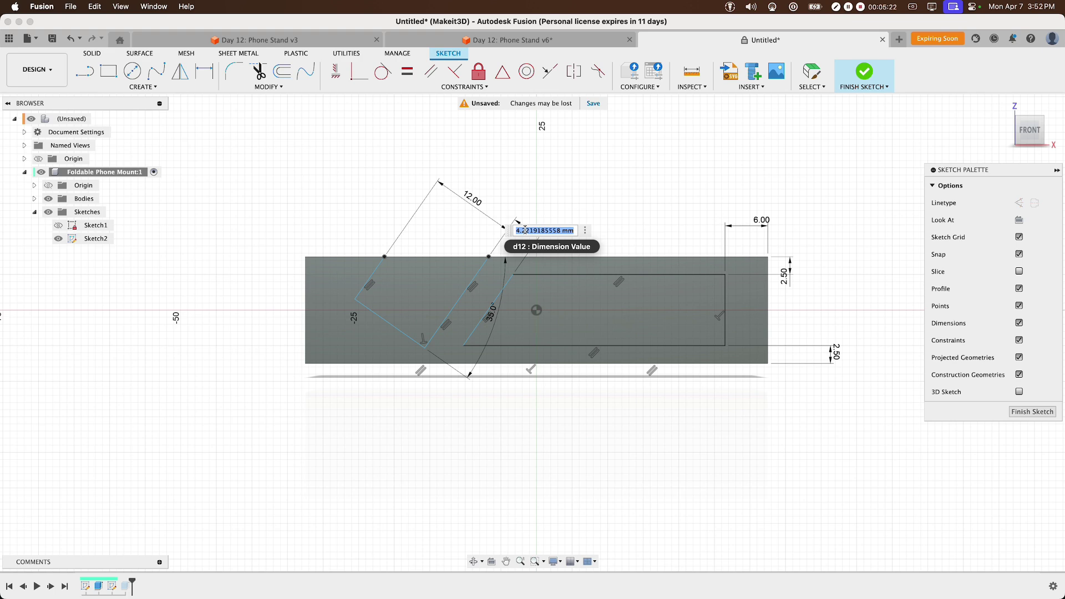
{"action": "type", "text": "6"}
{"action": "key", "text": "Return"}
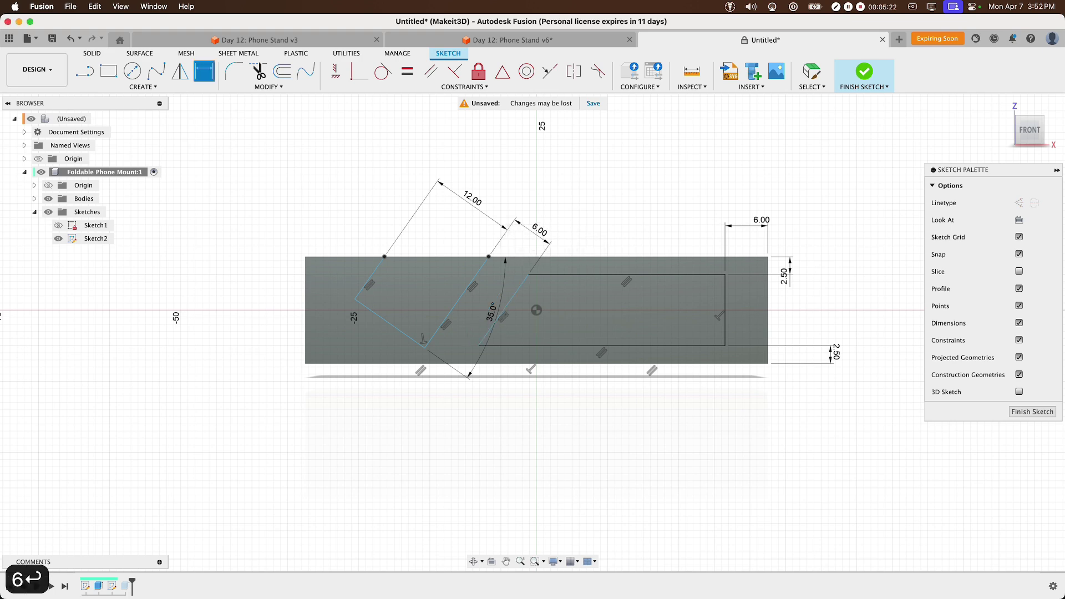
{"action": "left_click", "coordinate": [864, 71]}
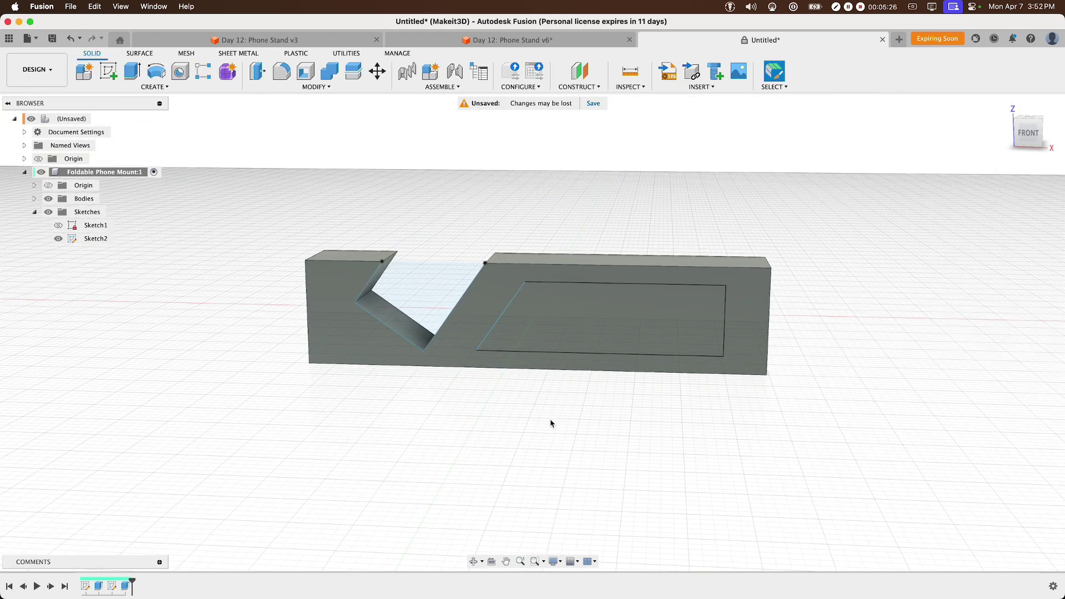
Step: Add the inner outline as a second profile to the existing slot cut, and hide the slot sketch
{"action": "double_click", "coordinate": [126, 587]}
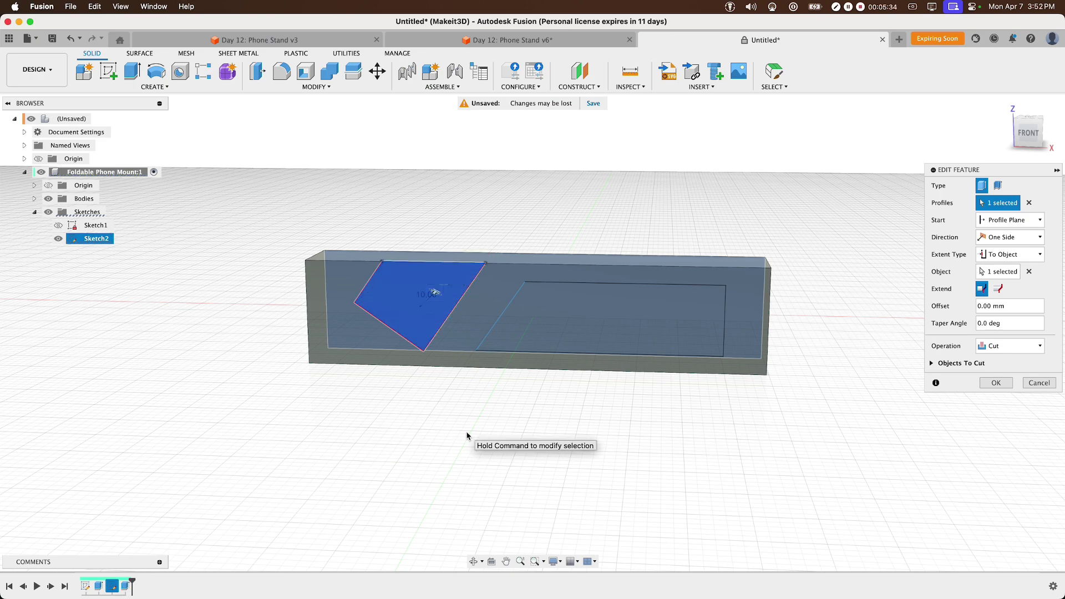
{"action": "left_click", "coordinate": [576, 325]}
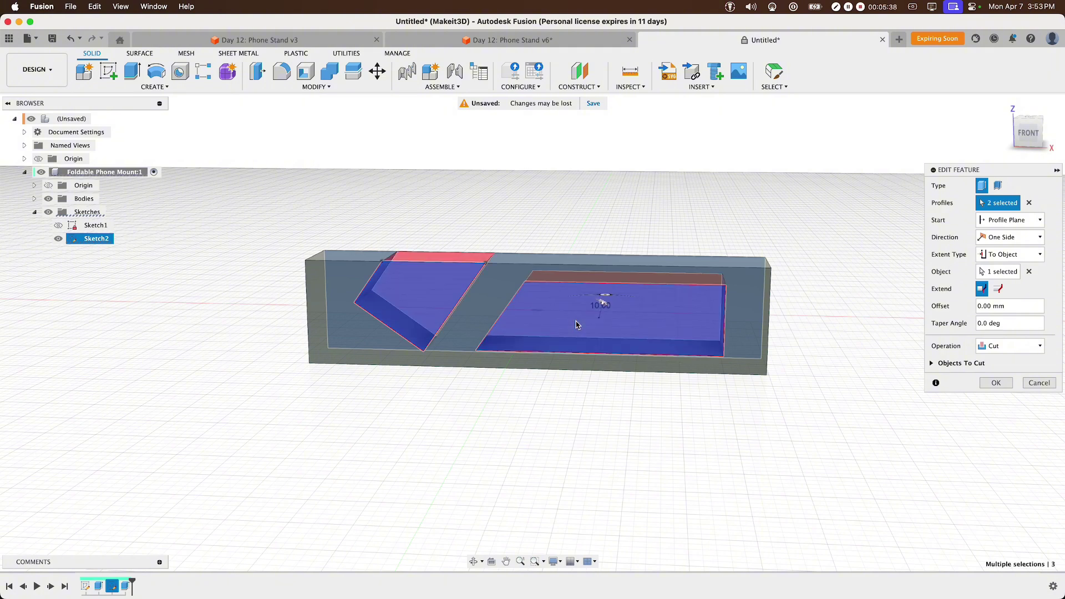
{"action": "left_click_drag", "start_coordinate": [1011, 174], "coordinate": [866, 194]}
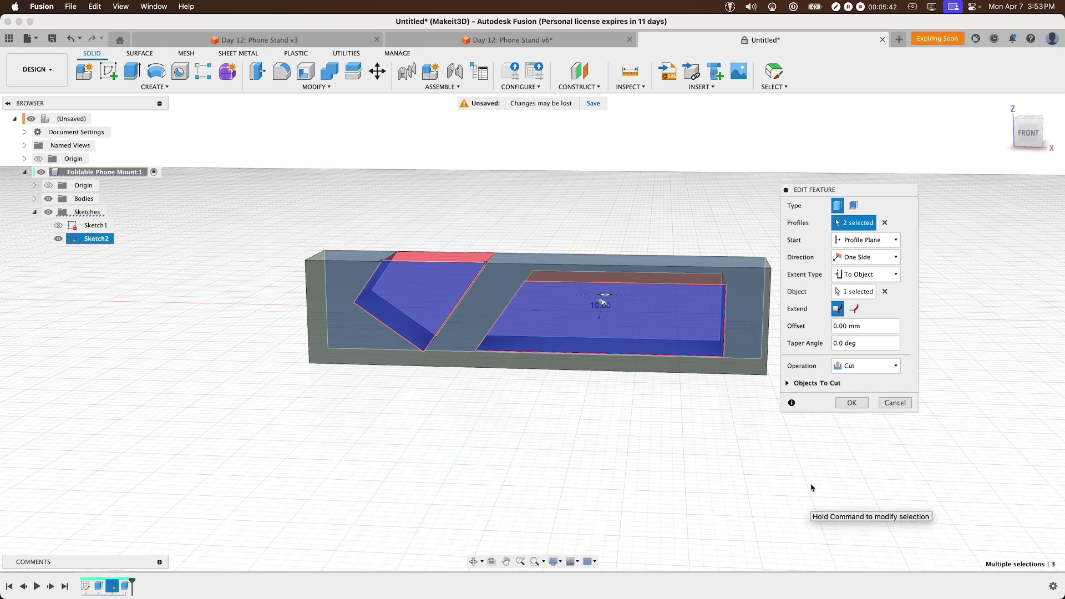
{"action": "left_click", "coordinate": [851, 403]}
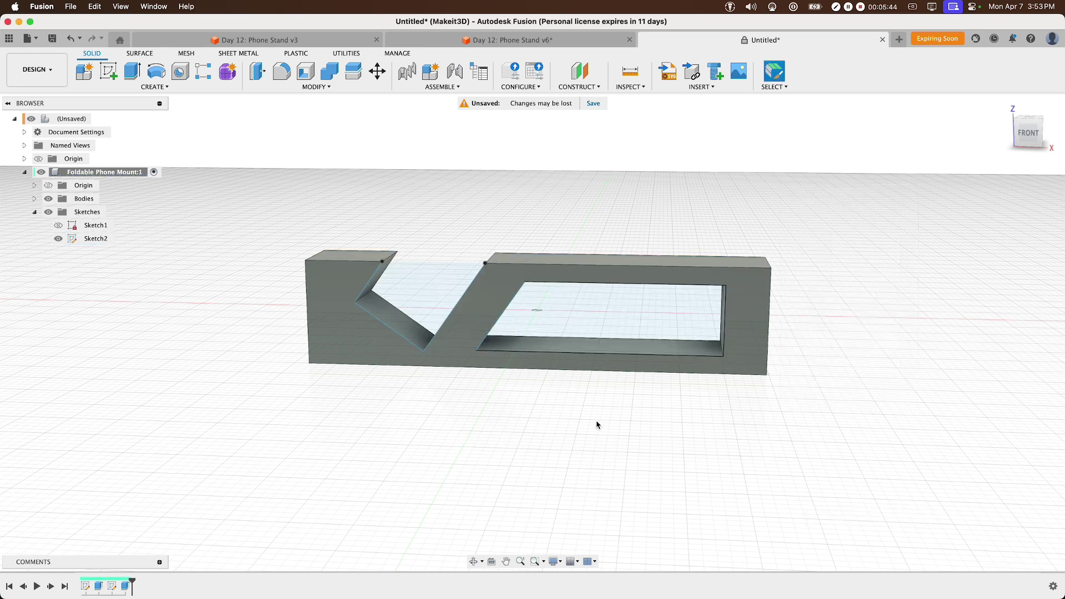
{"action": "left_click", "coordinate": [62, 241]}
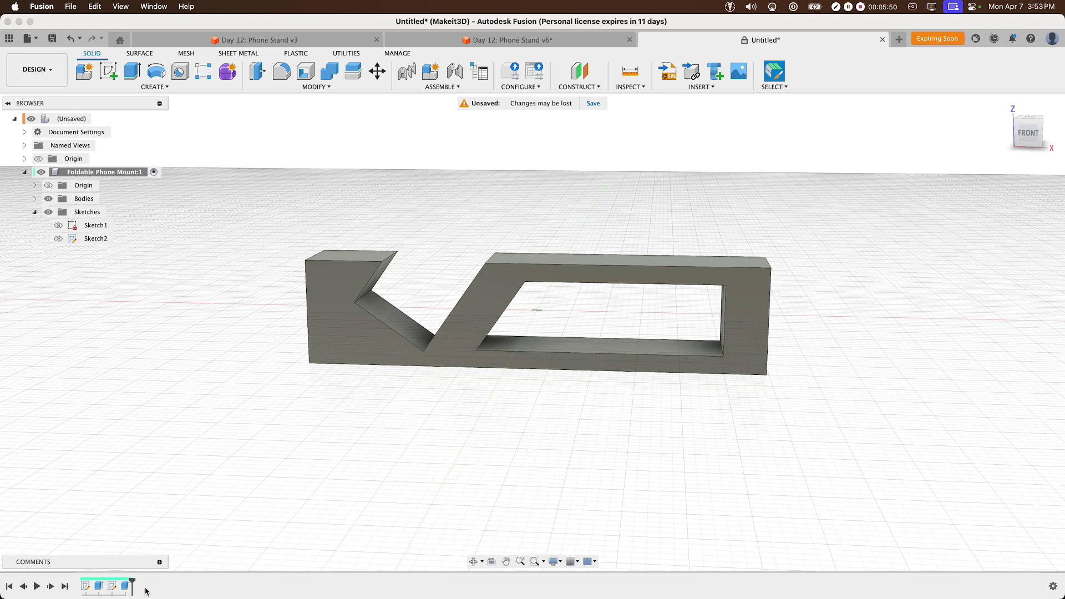
Step: Set up a 2 mm, 45-degree chamfer on the slot's corners and lip, the slot-side end's outer edges, and the opening's acute lower corner
{"action": "mouse_move", "coordinate": [444, 417]}
{"action": "middle_mouse_down", "text": "shift"}
{"action": "mouse_move", "coordinate": [411, 402]}
{"action": "mouse_move", "coordinate": [424, 421]}
{"action": "mouse_move", "coordinate": [468, 421]}
{"action": "mouse_move", "coordinate": [429, 421]}
{"action": "middle_mouse_up", "text": "shift"}
{"action": "type", "text": "s"}
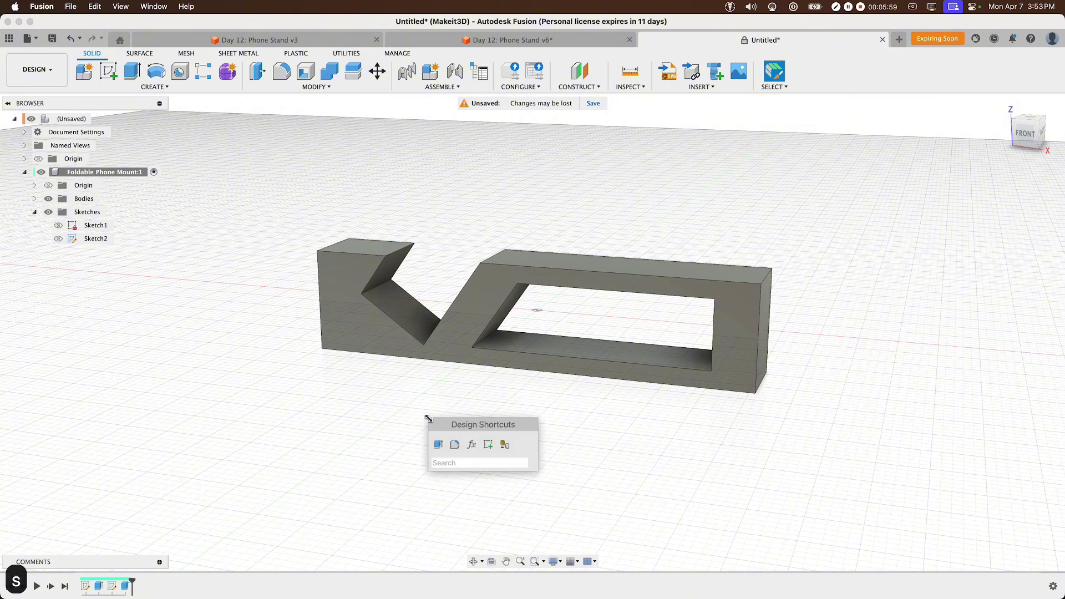
{"action": "type", "text": "chamfer"}
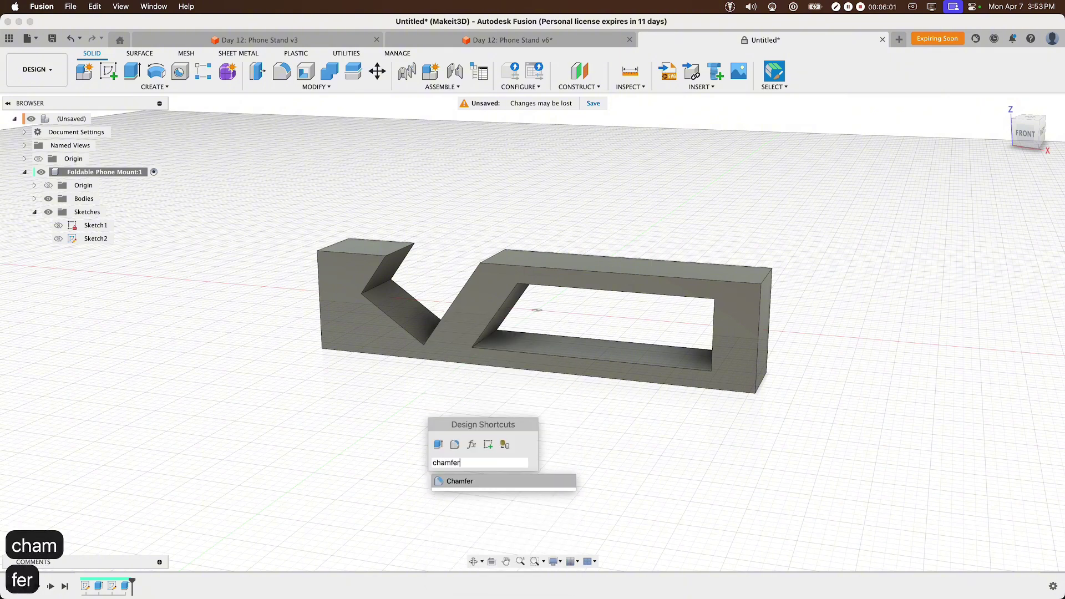
{"action": "left_click", "coordinate": [456, 480]}
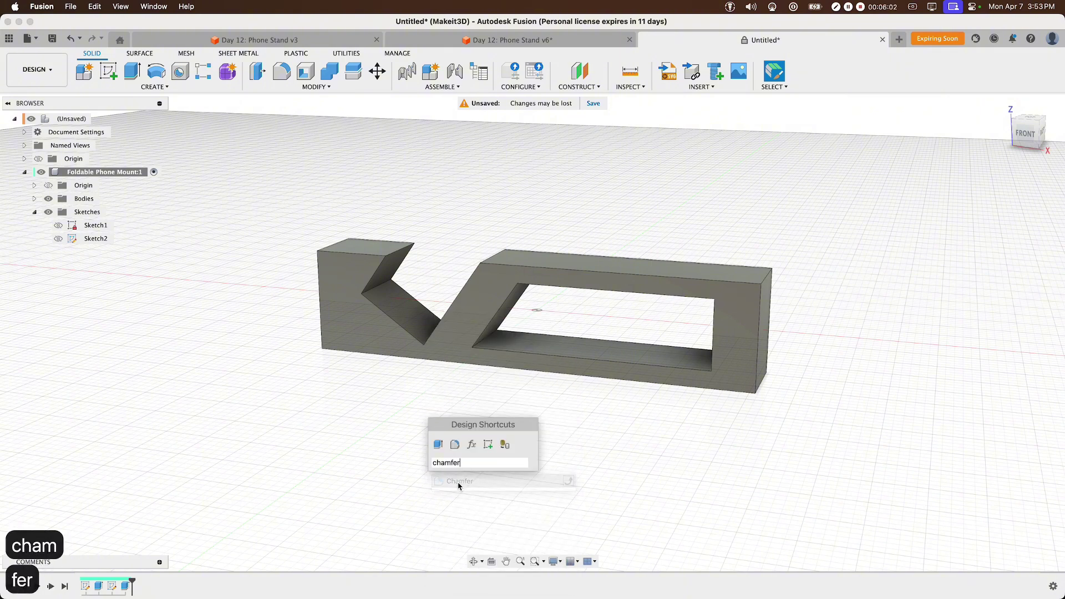
{"action": "left_click", "coordinate": [445, 336]}
{"action": "left_click", "coordinate": [378, 287]}
{"action": "left_click", "coordinate": [413, 247]}
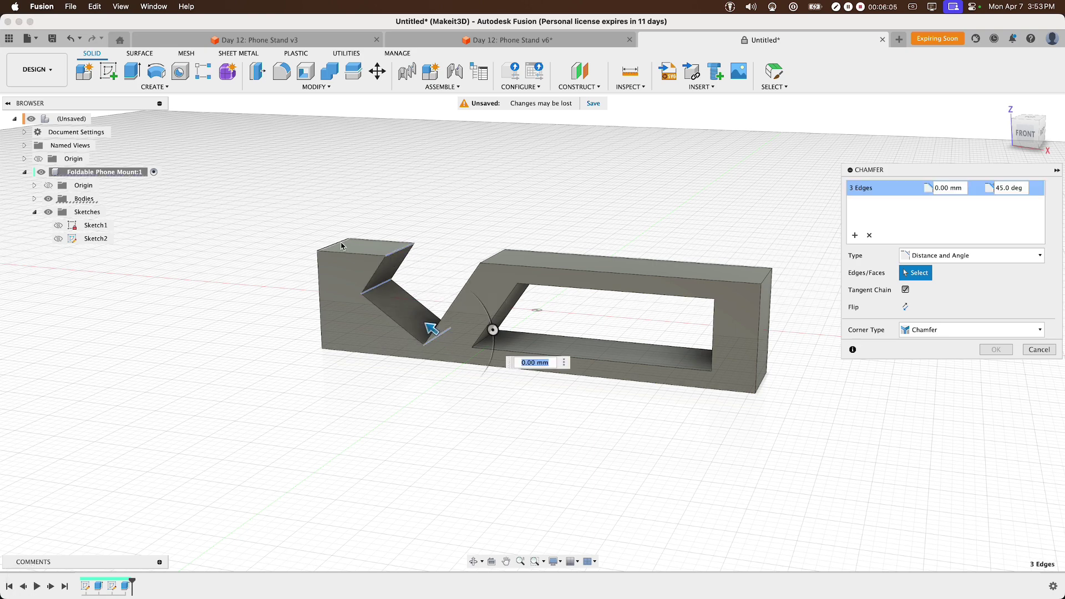
{"action": "left_click", "coordinate": [479, 344]}
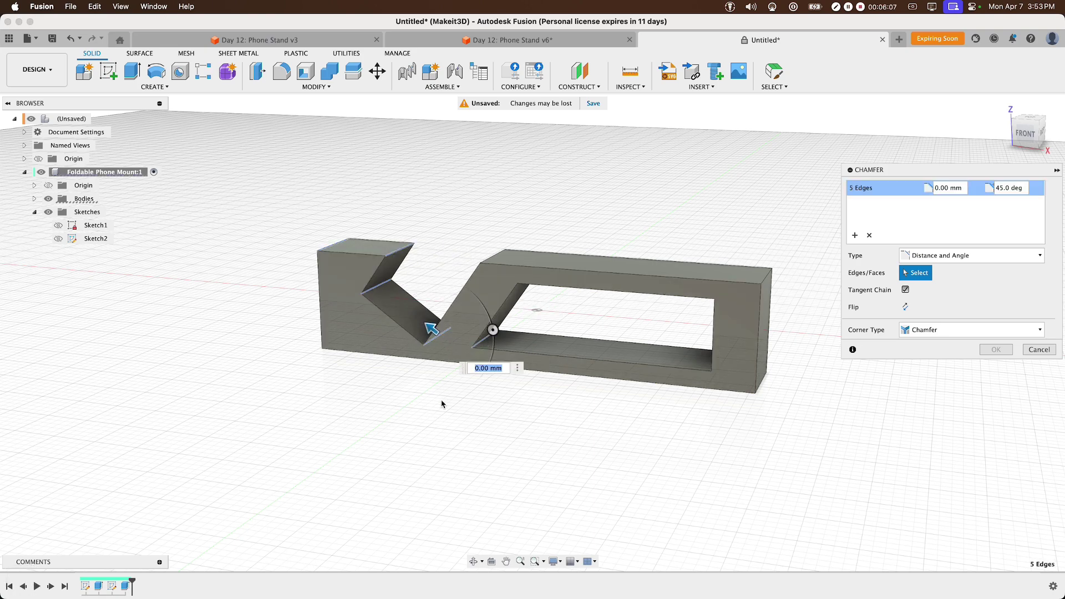
{"action": "left_click", "coordinate": [336, 341]}
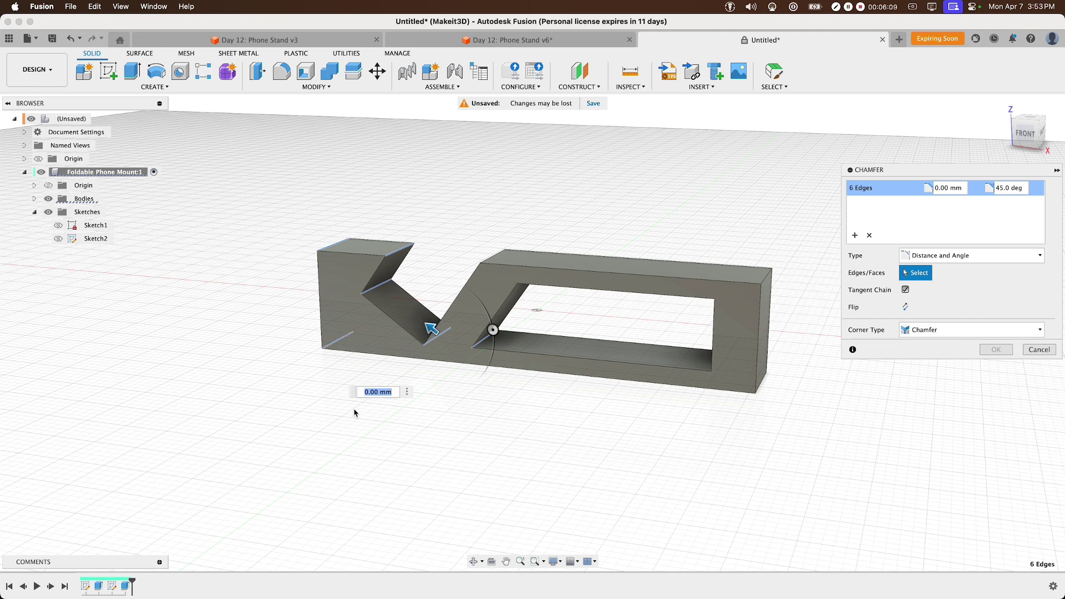
{"action": "left_click_drag", "start_coordinate": [433, 329], "coordinate": [421, 323]}
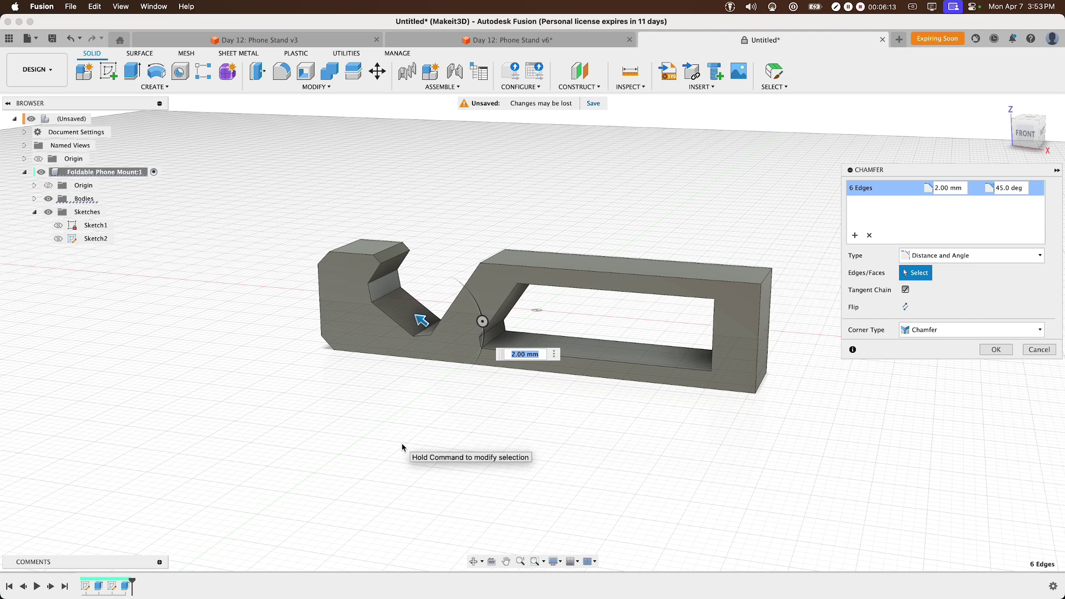
Step: Add the two corners at the opening's vertical end to the 2 mm chamfer and apply it
{"action": "left_click", "coordinate": [716, 367]}
{"action": "left_click", "coordinate": [488, 342]}
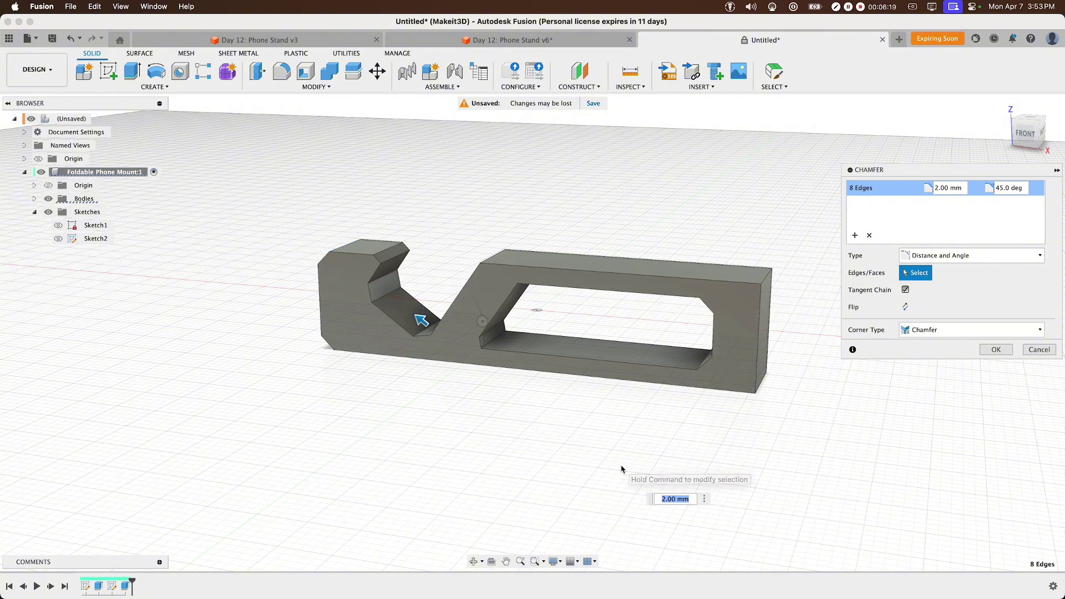
{"action": "key", "text": "Return"}
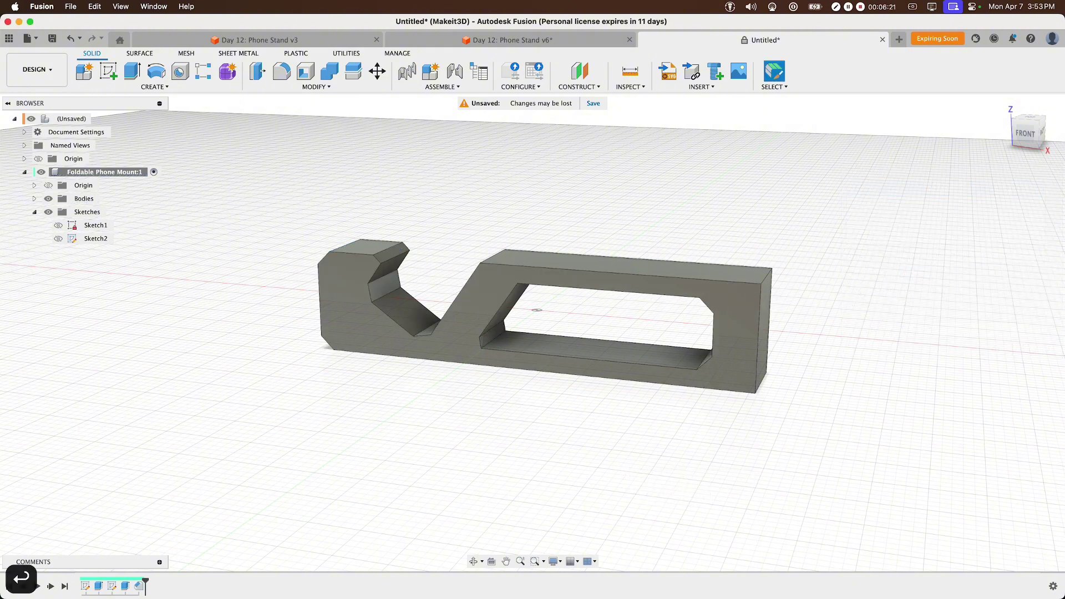
Step: Start a sketch on the block's upper face and draw a circle as wide as the block, centred on its axis just beyond the vertical end
{"action": "middle_click_drag", "start_coordinate": [610, 461], "coordinate": [607, 409], "text": "shift"}
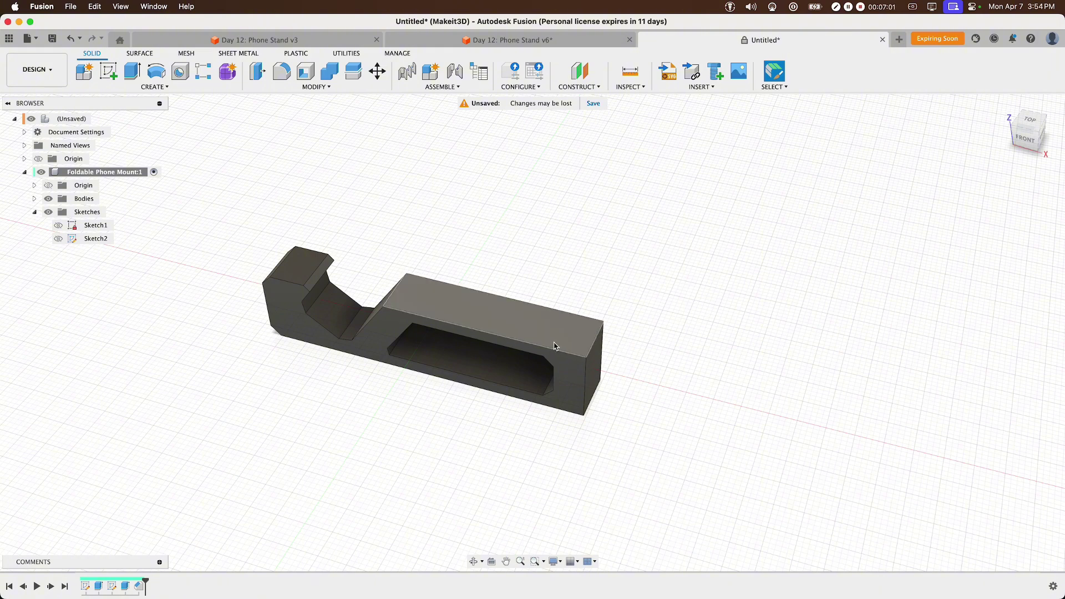
{"action": "left_click", "coordinate": [115, 75]}
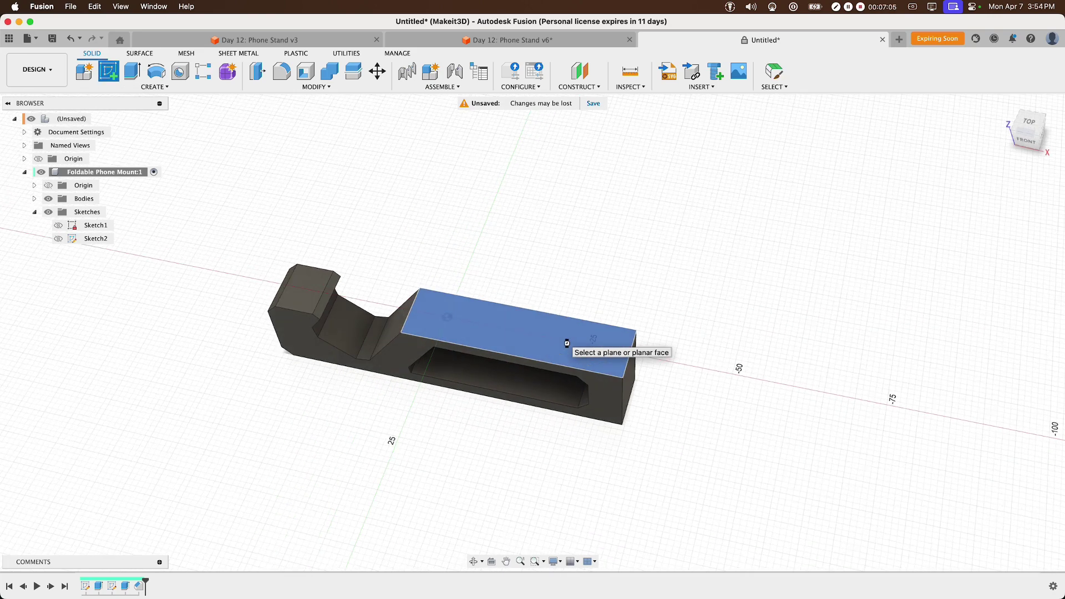
{"action": "left_click", "coordinate": [566, 345]}
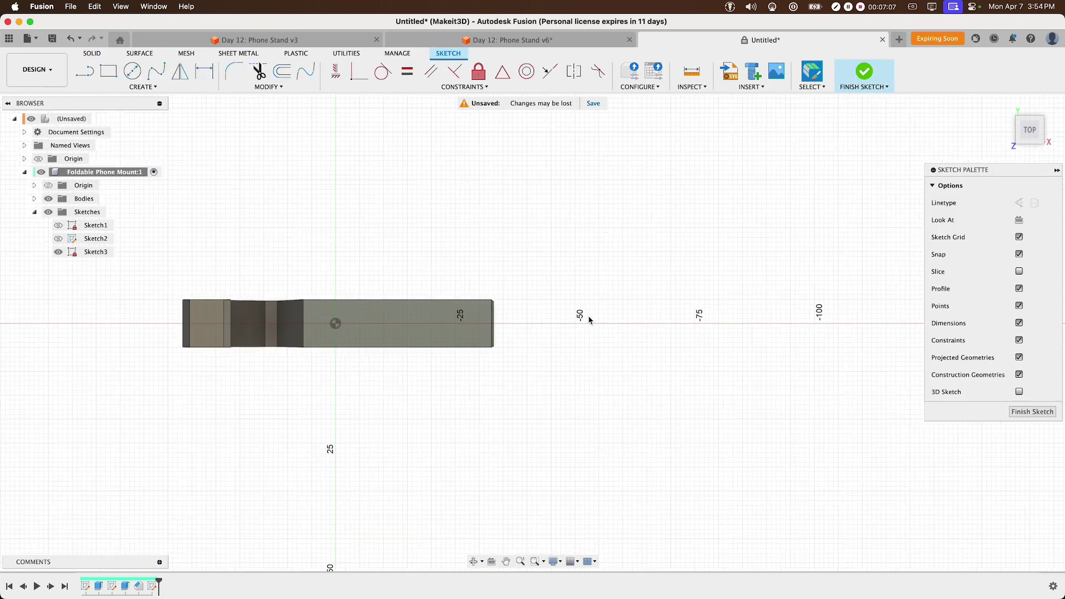
{"action": "scroll", "coordinate": [527, 321], "scroll_direction": "up", "scroll_amount": 5}
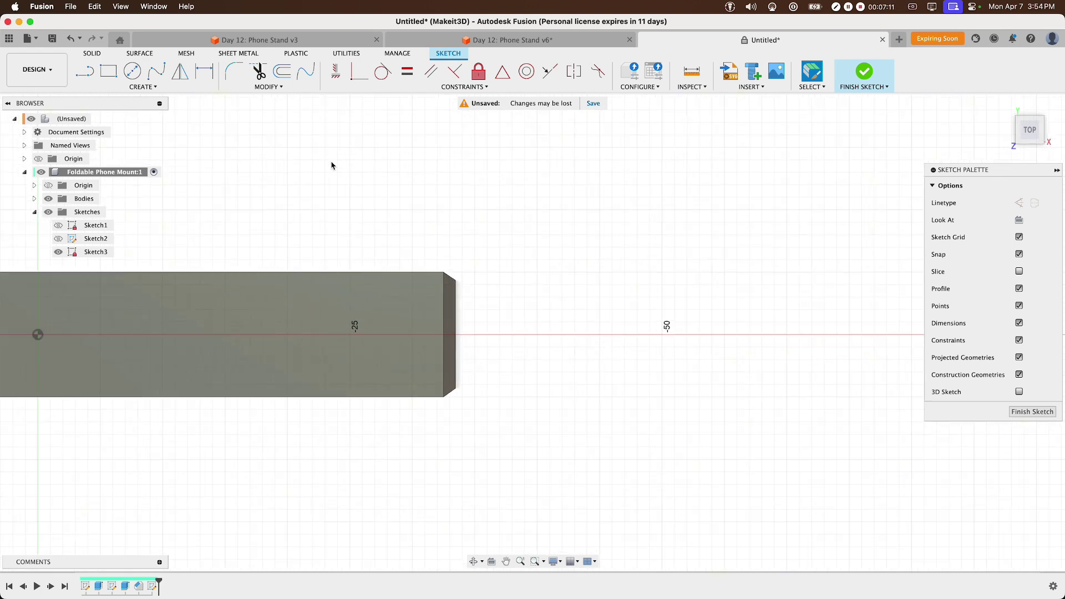
{"action": "left_click", "coordinate": [133, 71]}
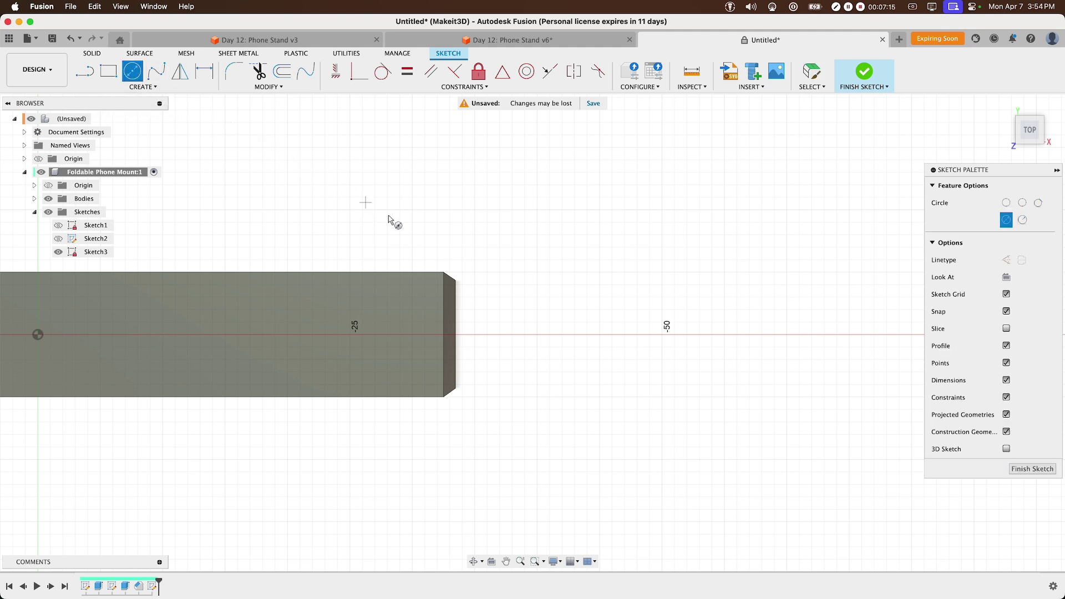
{"action": "left_click", "coordinate": [524, 334]}
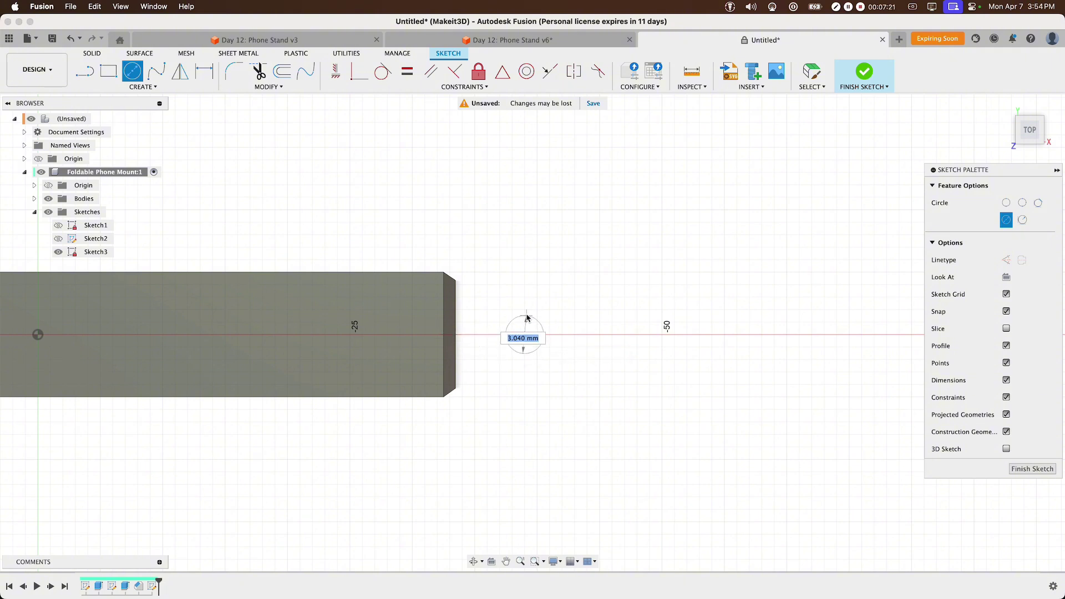
{"action": "left_click", "coordinate": [526, 276]}
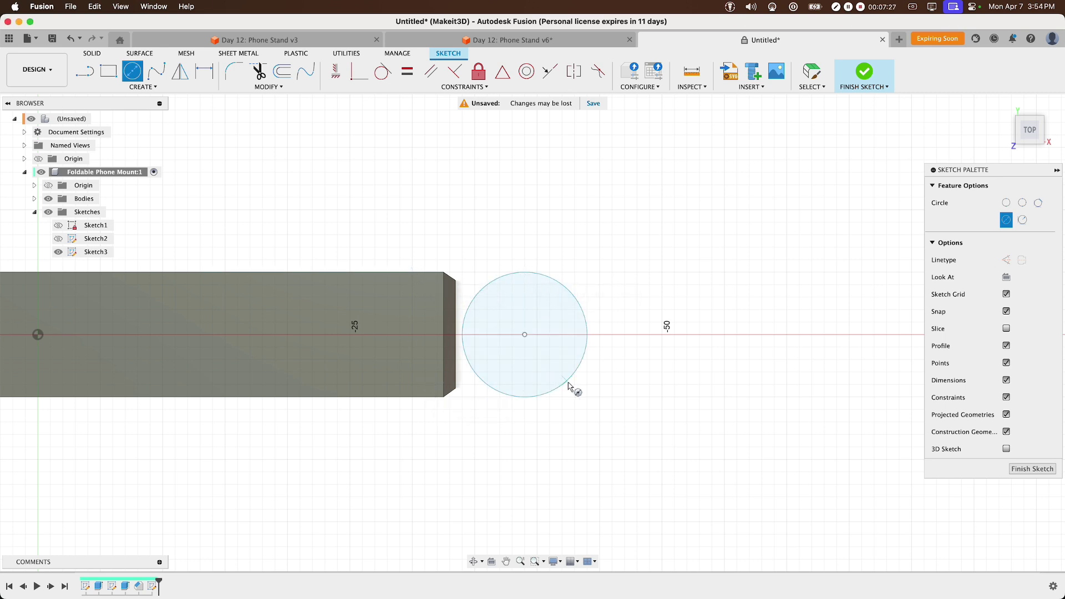
{"action": "key", "text": "Escape"}
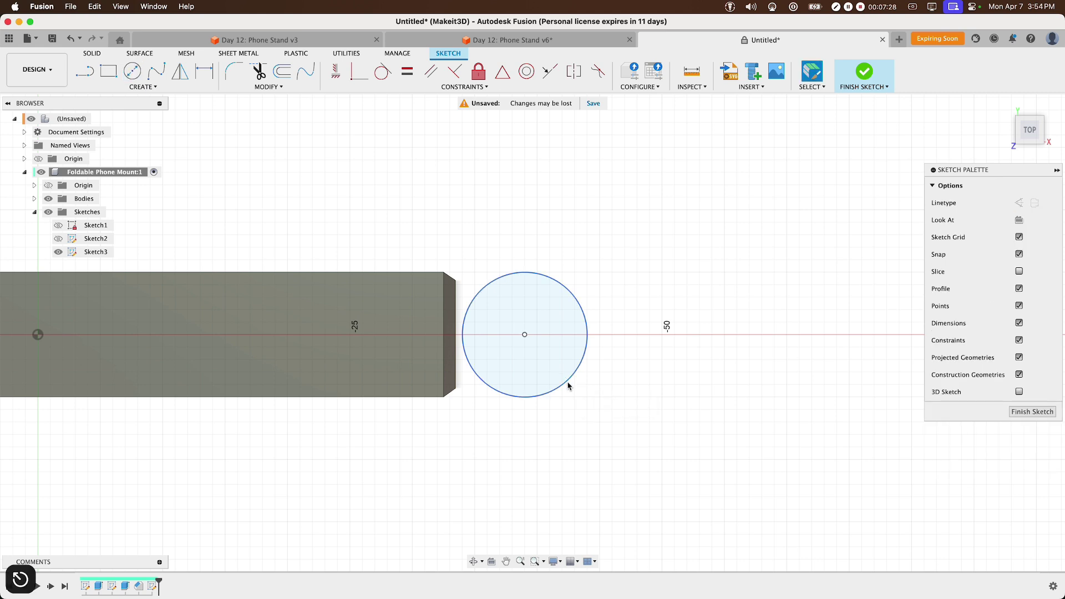
Step: Measure the block's width between its two long upper edges
{"action": "left_click", "coordinate": [694, 76]}
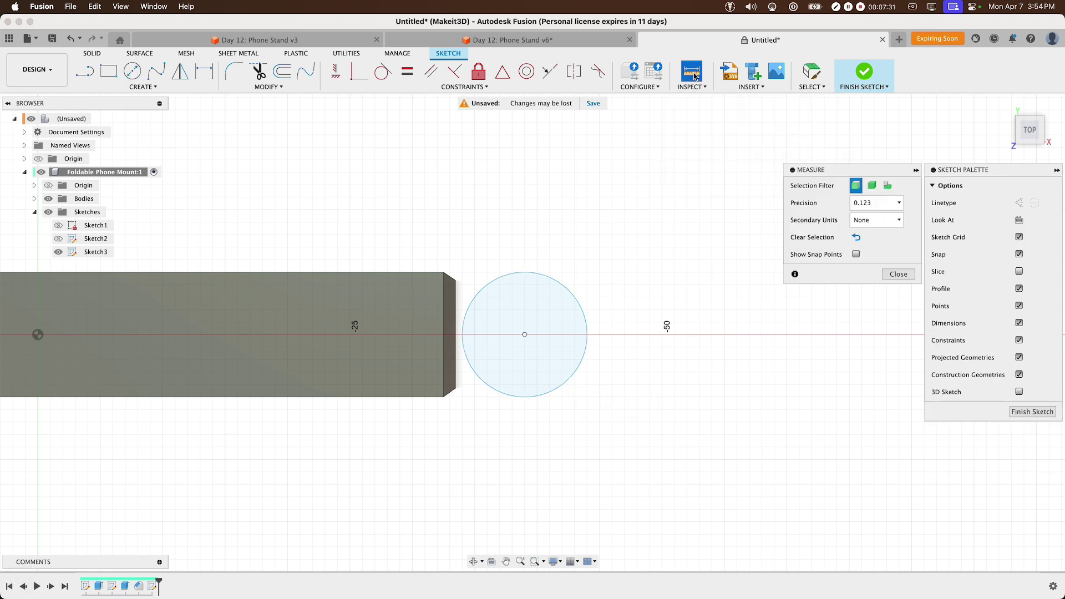
{"action": "left_click", "coordinate": [400, 272]}
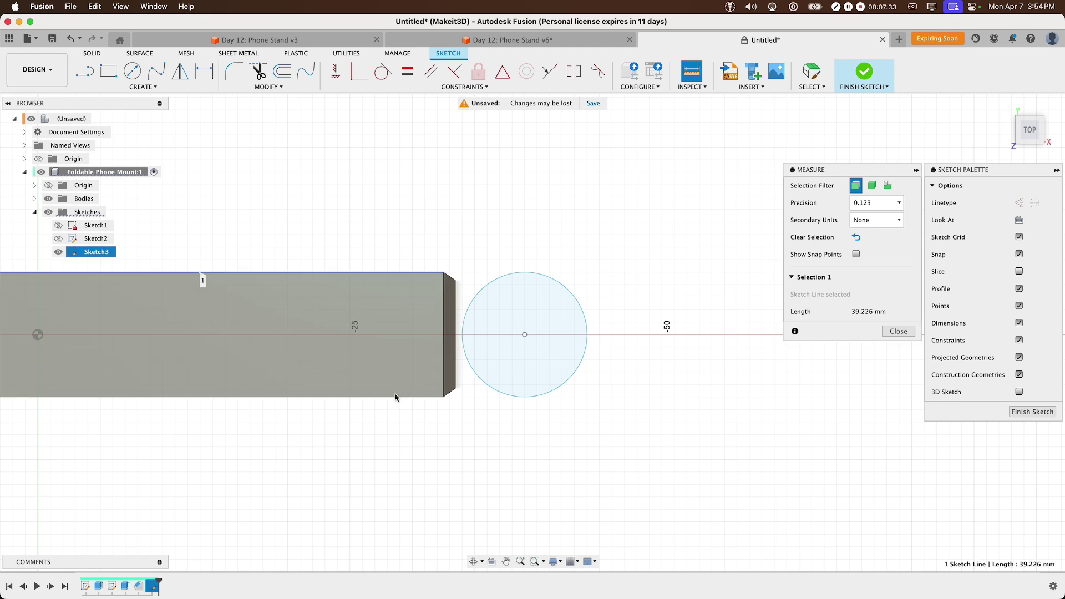
{"action": "left_click", "coordinate": [395, 397]}
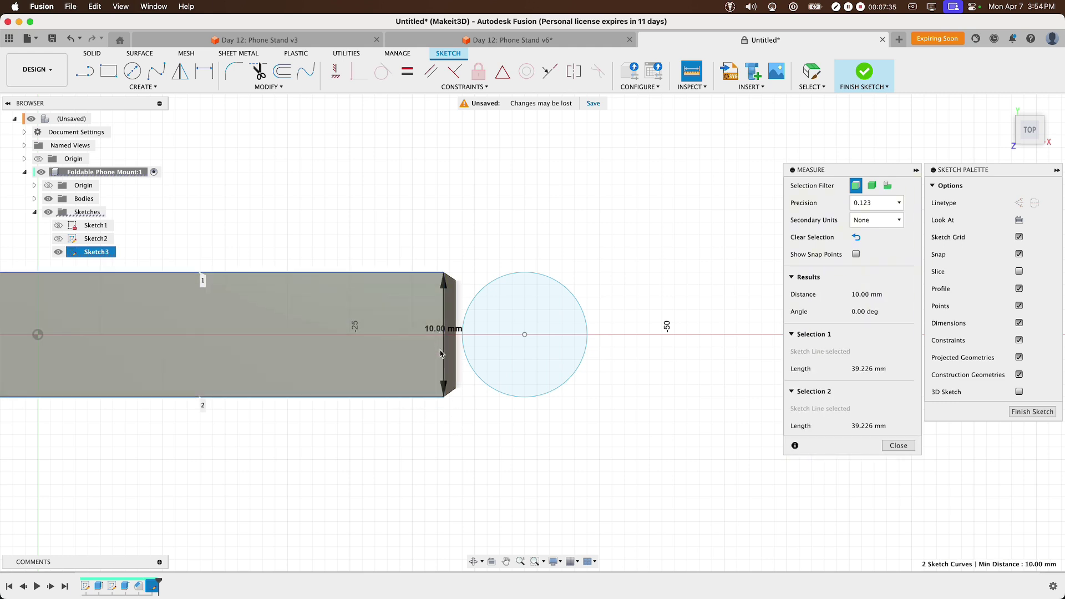
{"action": "key", "text": "Escape"}
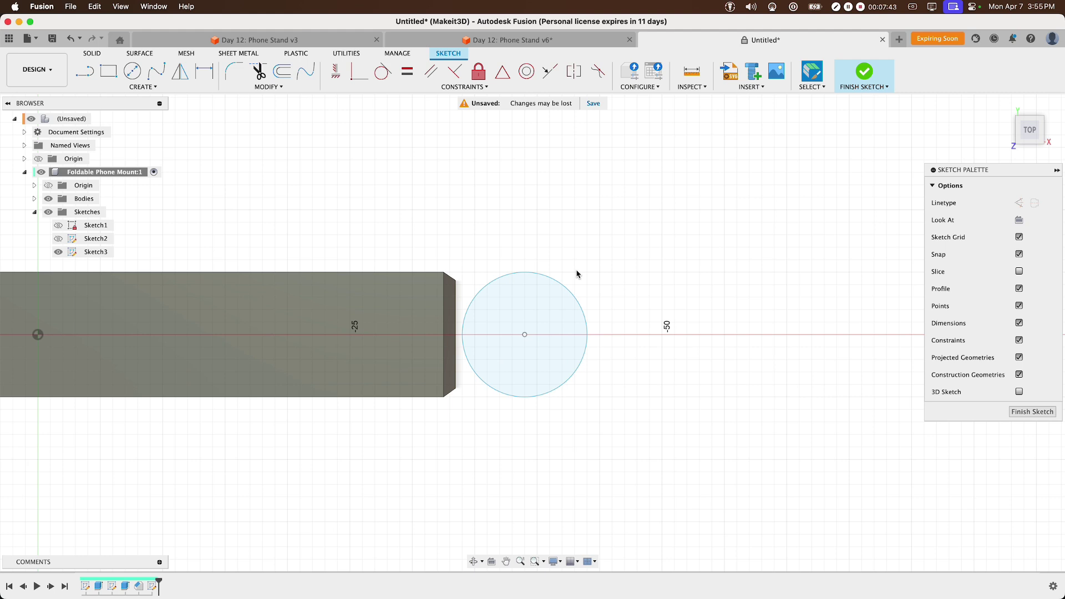
Step: Connect the circle's two outermost side points to the adjacent corners of the block's upper face with straight lines
{"action": "key", "text": "l"}
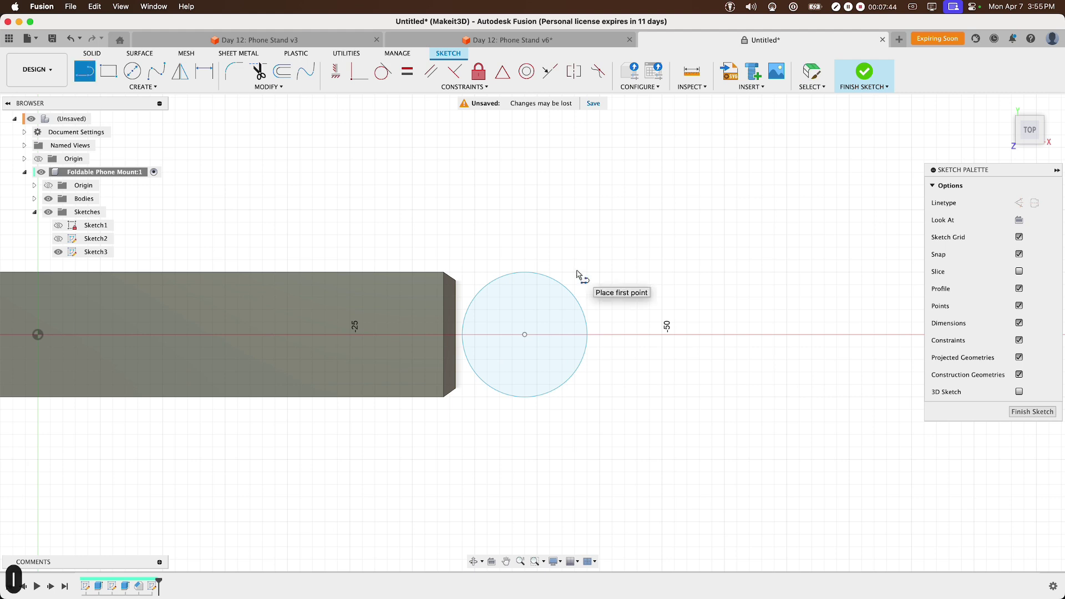
{"action": "left_click", "coordinate": [526, 273]}
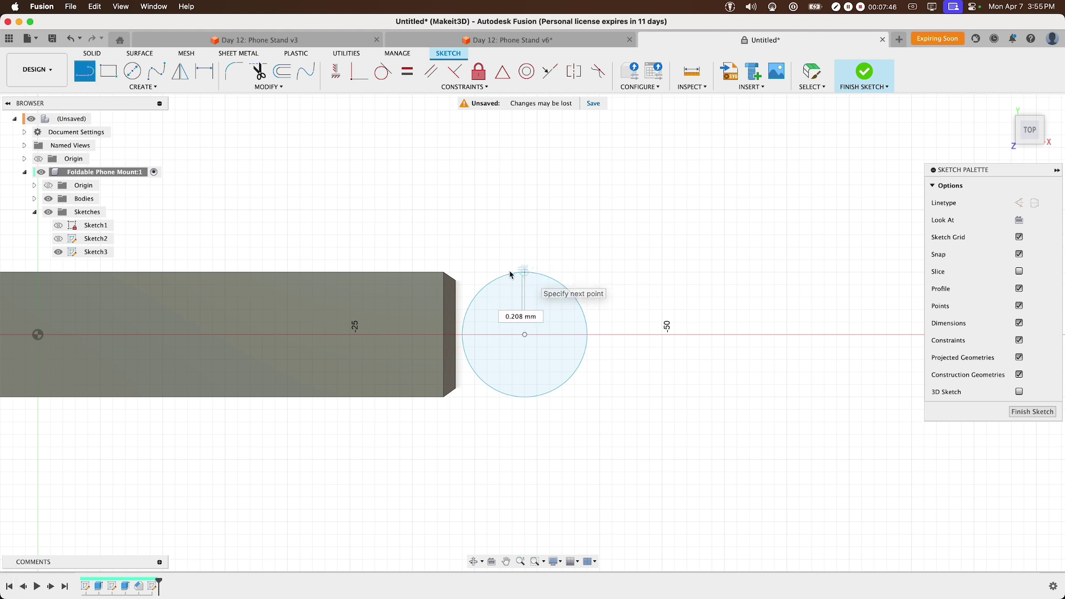
{"action": "left_click", "coordinate": [443, 274]}
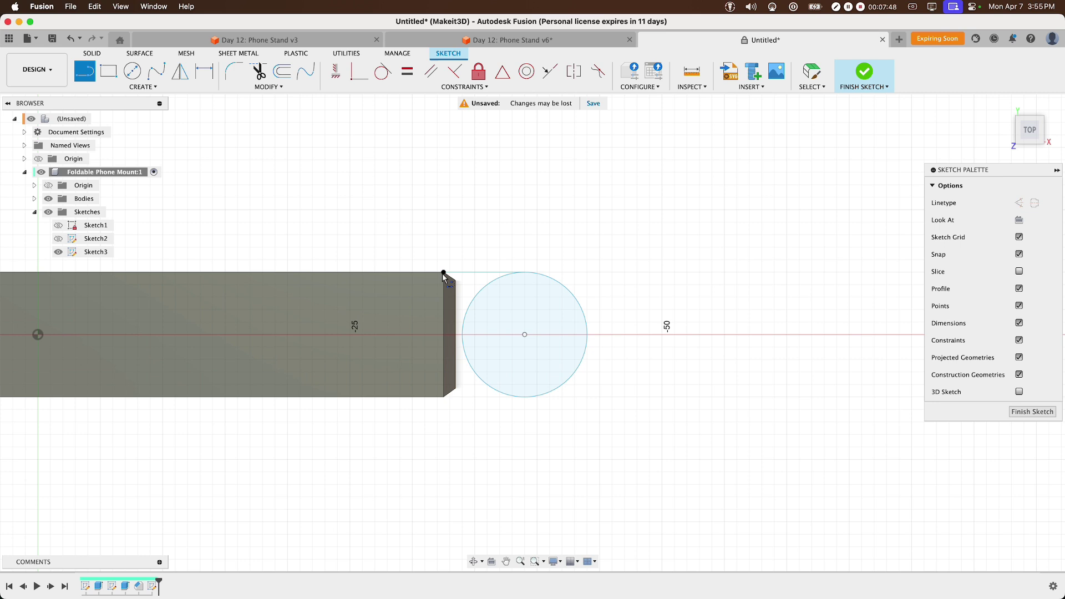
{"action": "left_click", "coordinate": [525, 398]}
{"action": "left_click", "coordinate": [443, 397]}
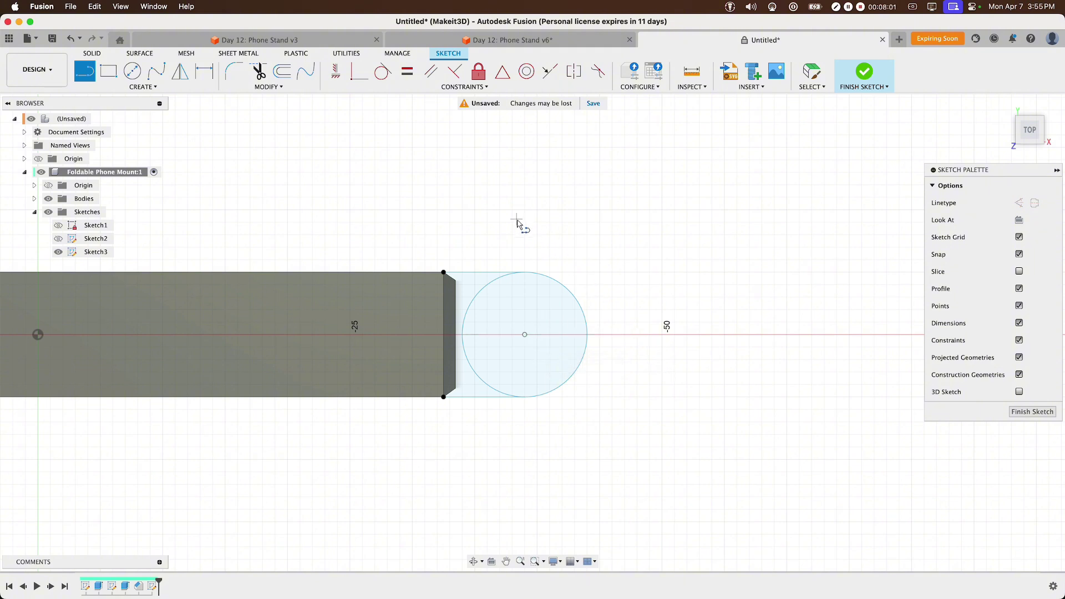
Step: Draw a smaller concentric circle inside the first one and dimension the gap between the two circles as 1.2 mm
{"action": "left_click", "coordinate": [133, 72]}
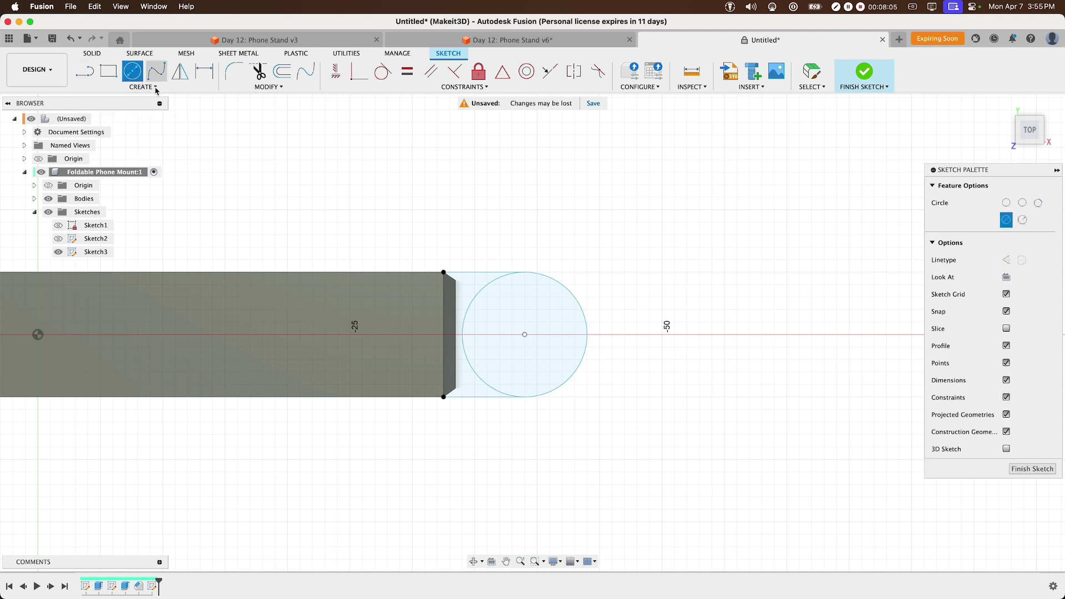
{"action": "left_click", "coordinate": [525, 335]}
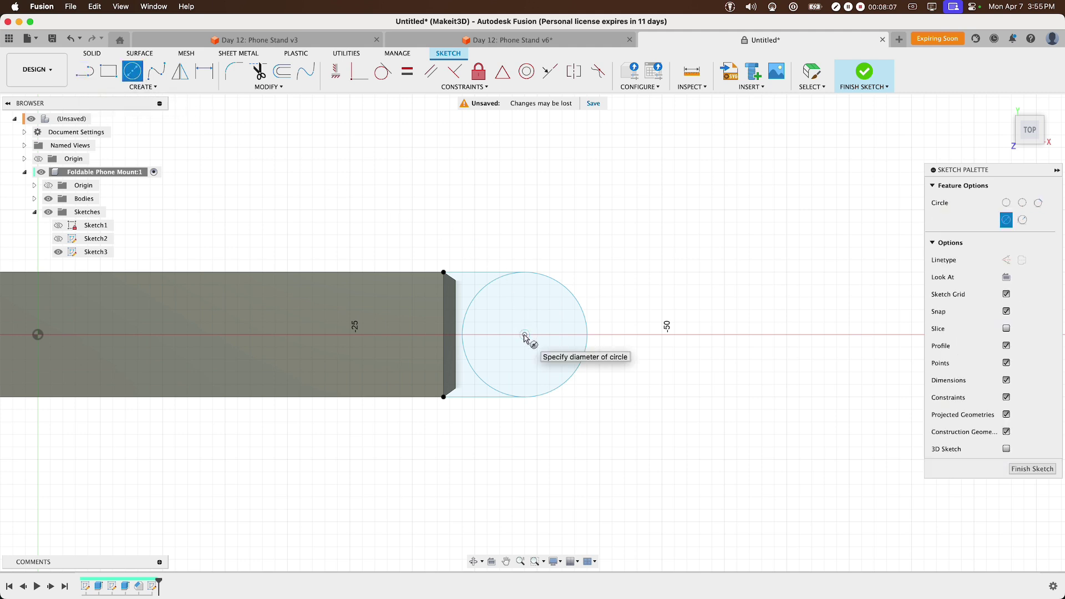
{"action": "left_click", "coordinate": [526, 292]}
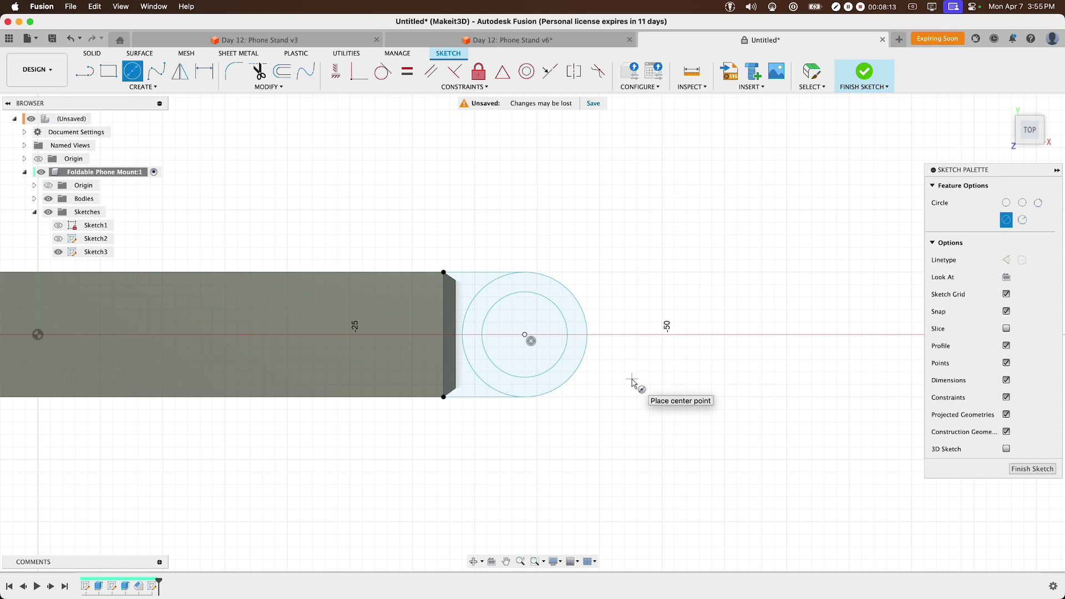
{"action": "key", "text": "d"}
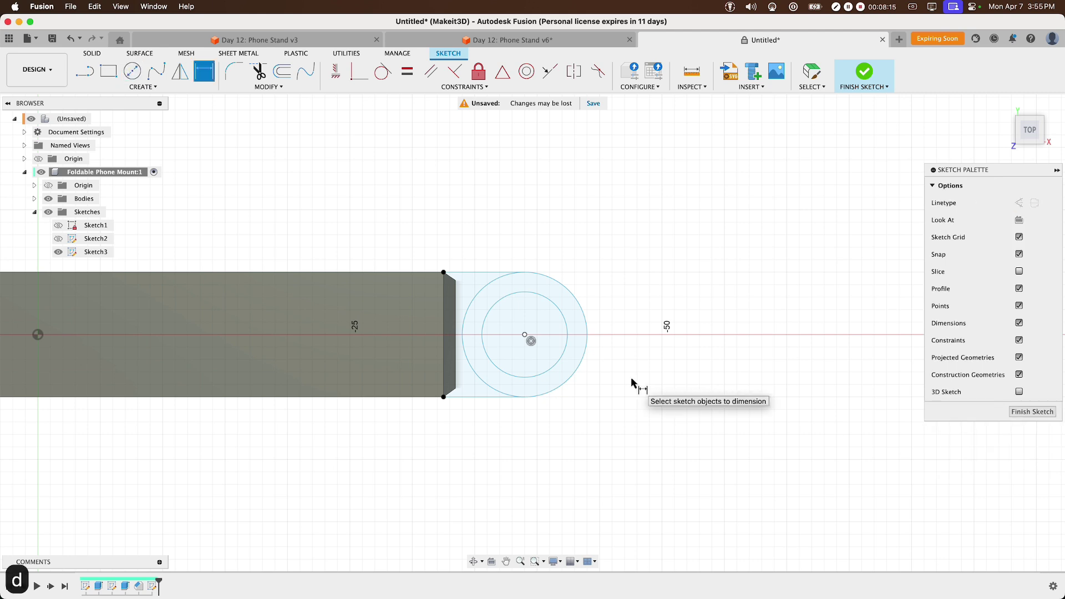
{"action": "left_click", "coordinate": [564, 350]}
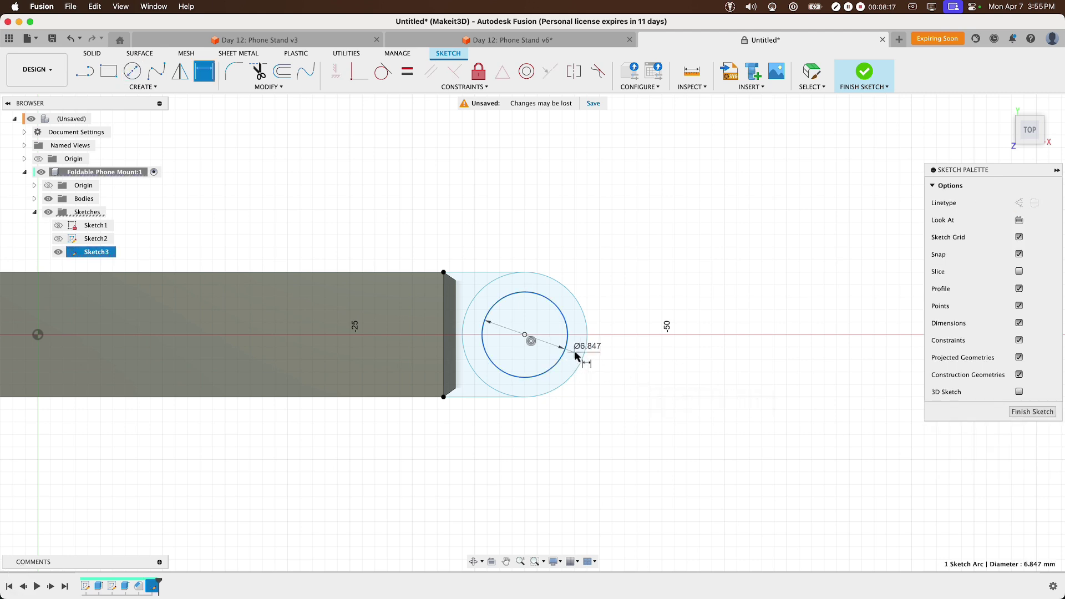
{"action": "left_click", "coordinate": [583, 358]}
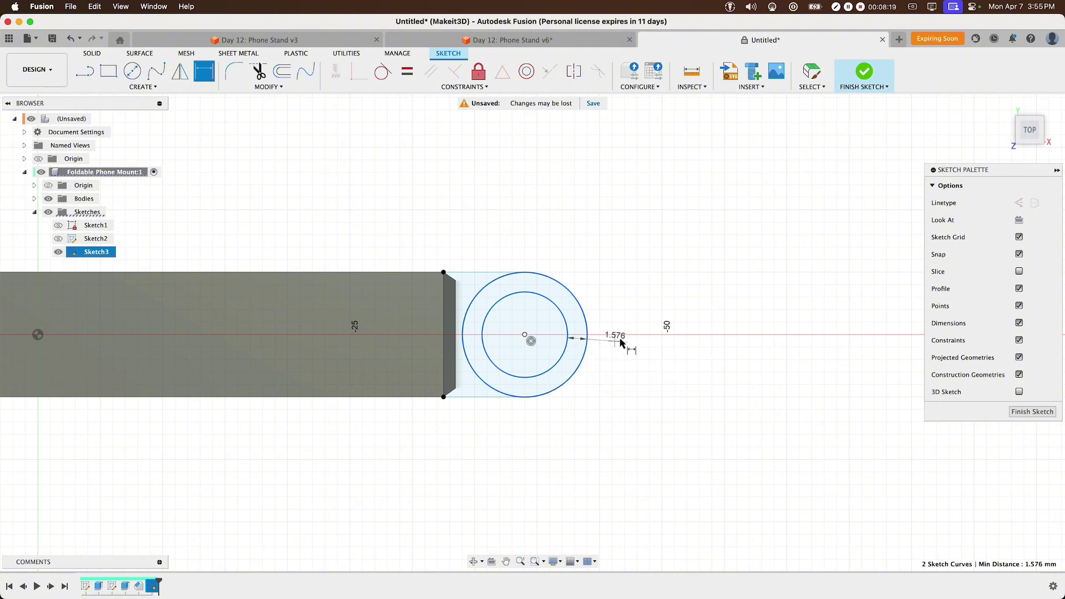
{"action": "left_click", "coordinate": [741, 226]}
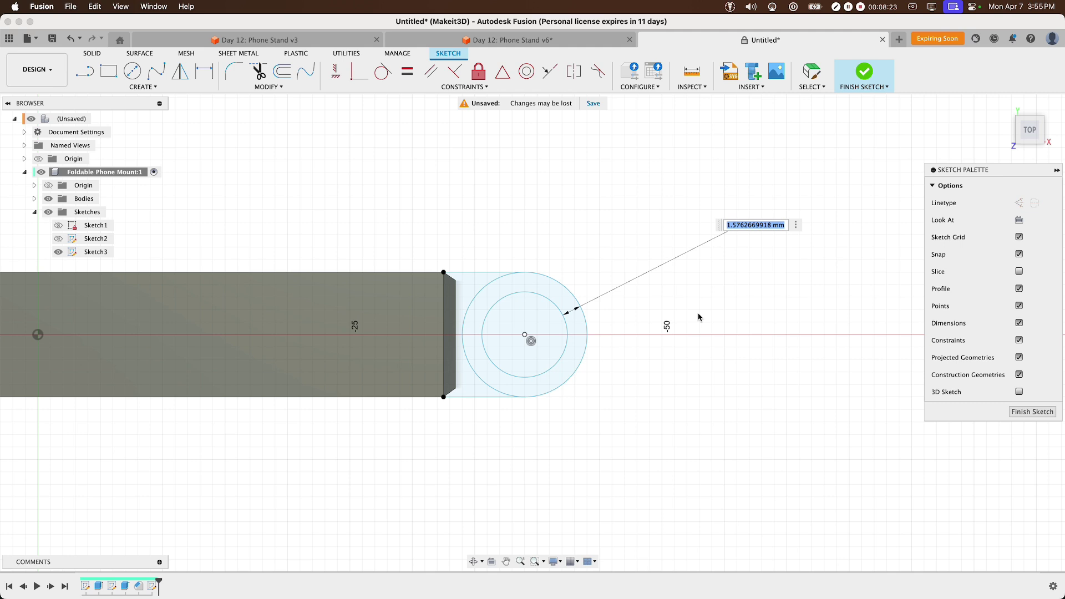
{"action": "type", "text": "1."}
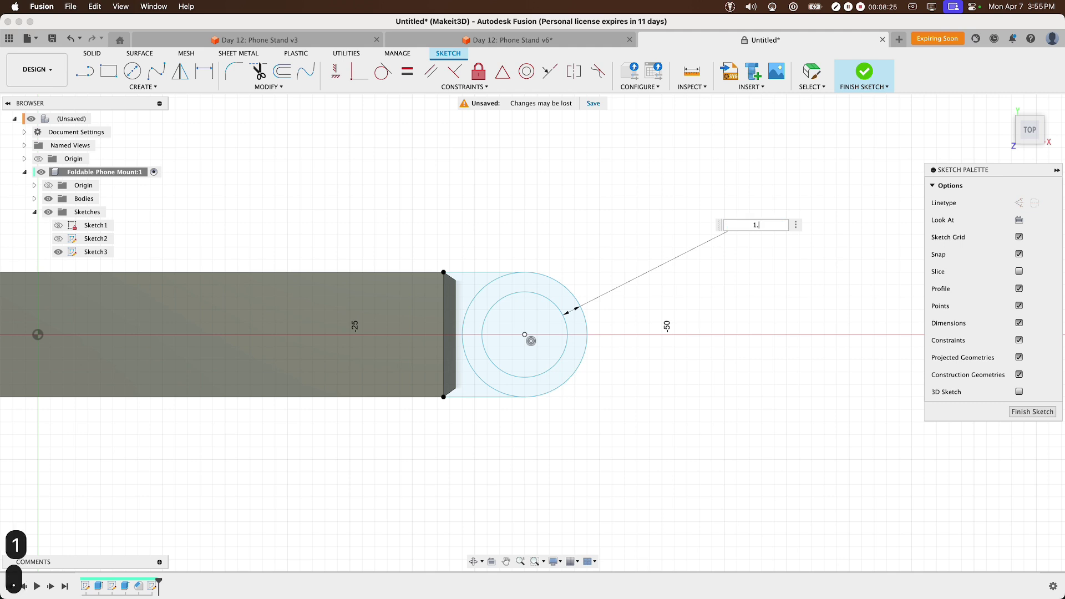
{"action": "type", "text": "2"}
{"action": "key", "text": "Return"}
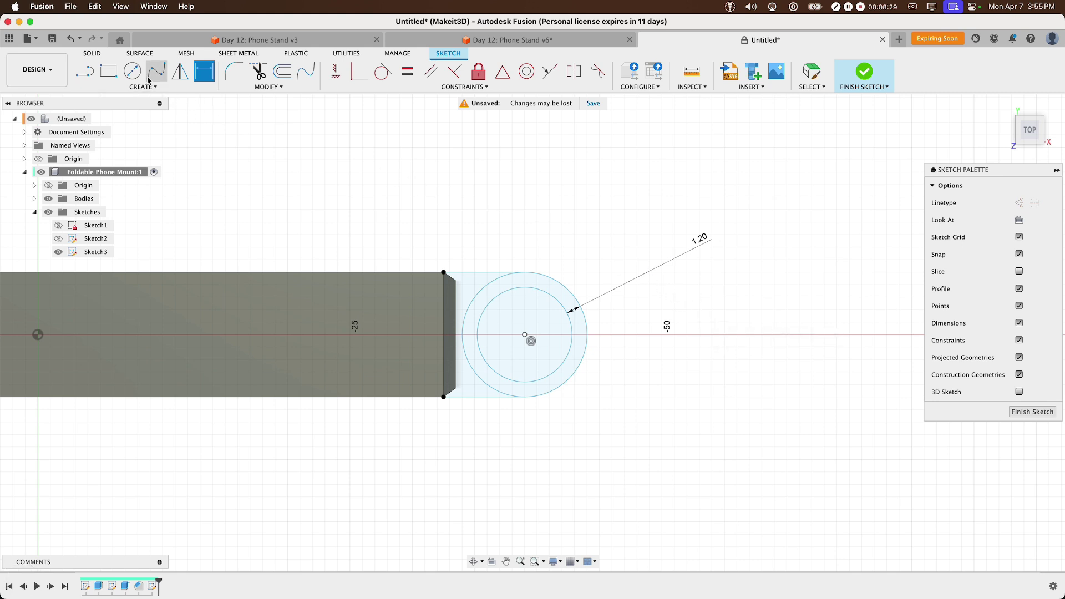
Step: Draw a third concentric circle inside the second one and dimension the clearance between those two as 0.24 mm
{"action": "key", "text": "c"}
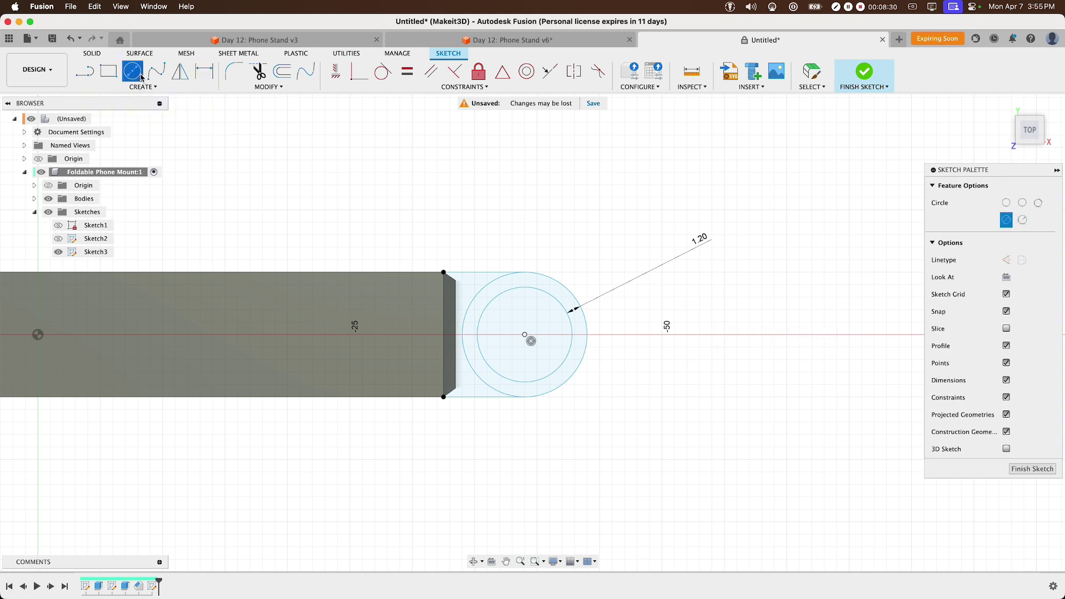
{"action": "left_click", "coordinate": [525, 335]}
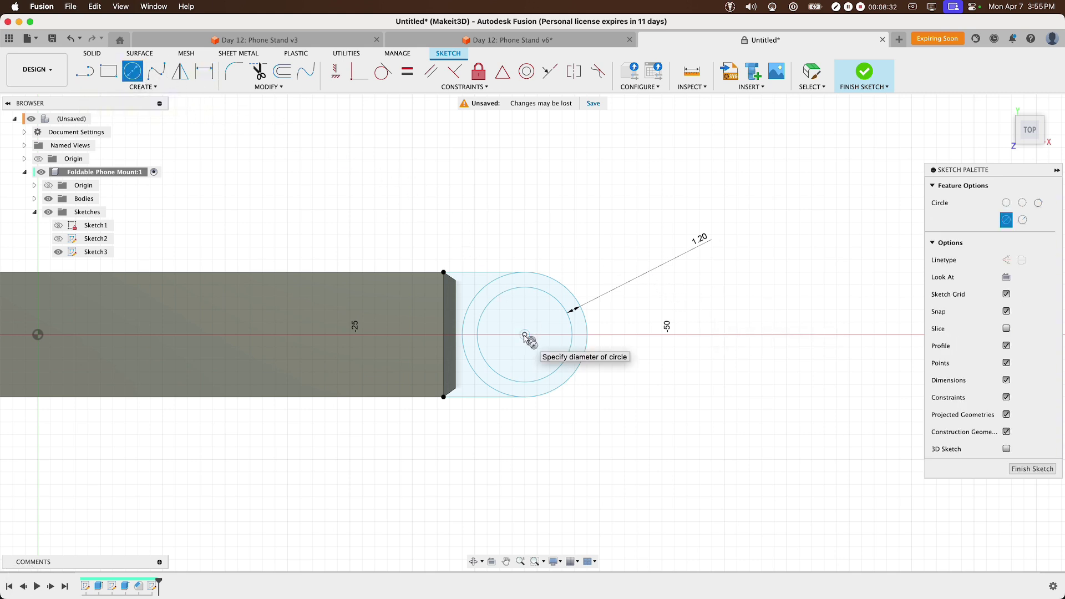
{"action": "left_click", "coordinate": [556, 320]}
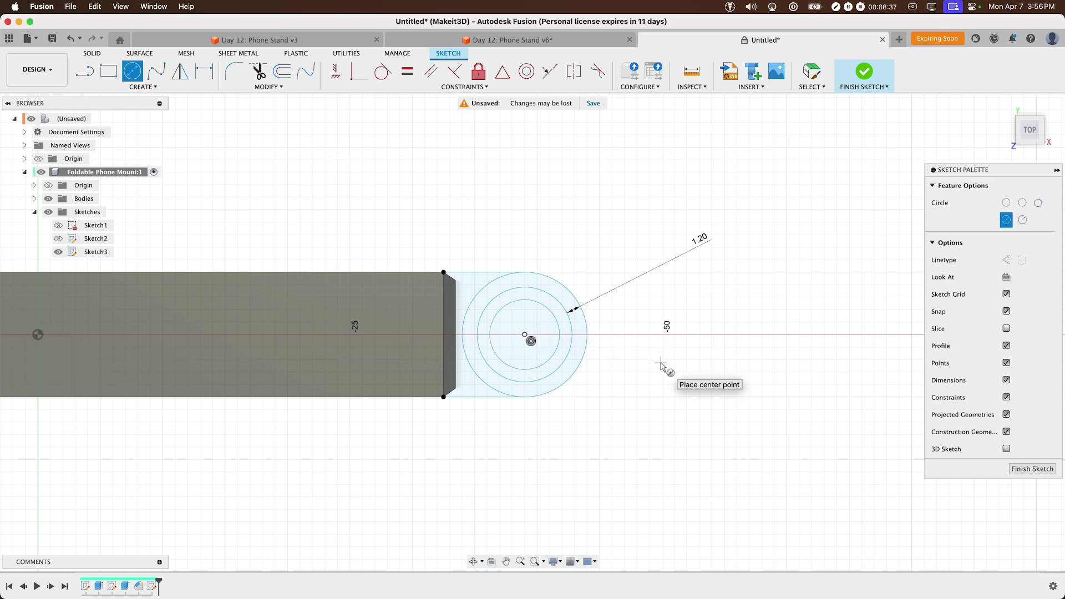
{"action": "key", "text": "d"}
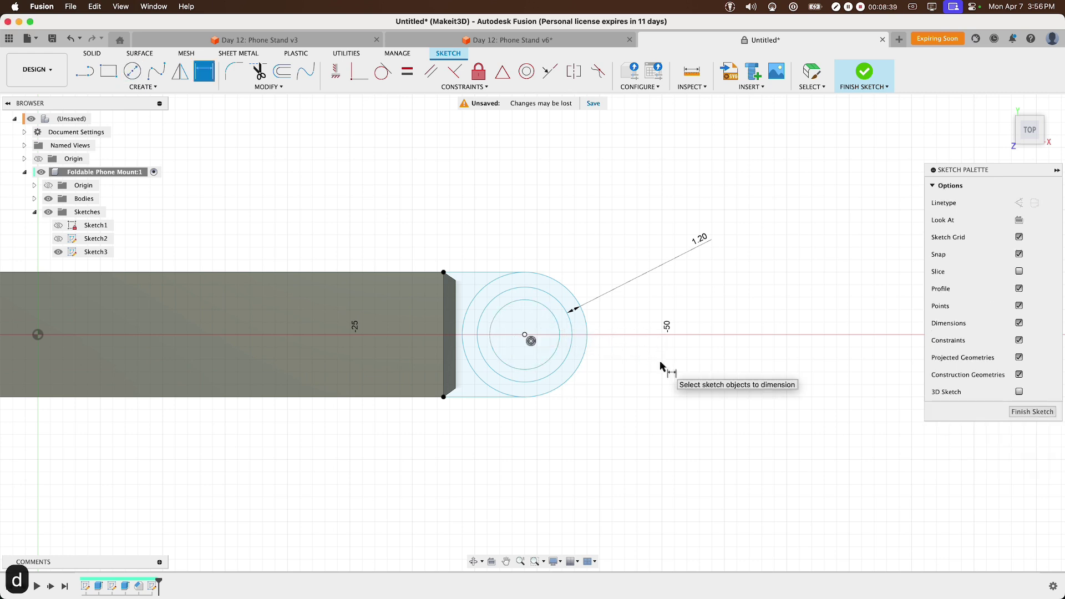
{"action": "left_click", "coordinate": [569, 347]}
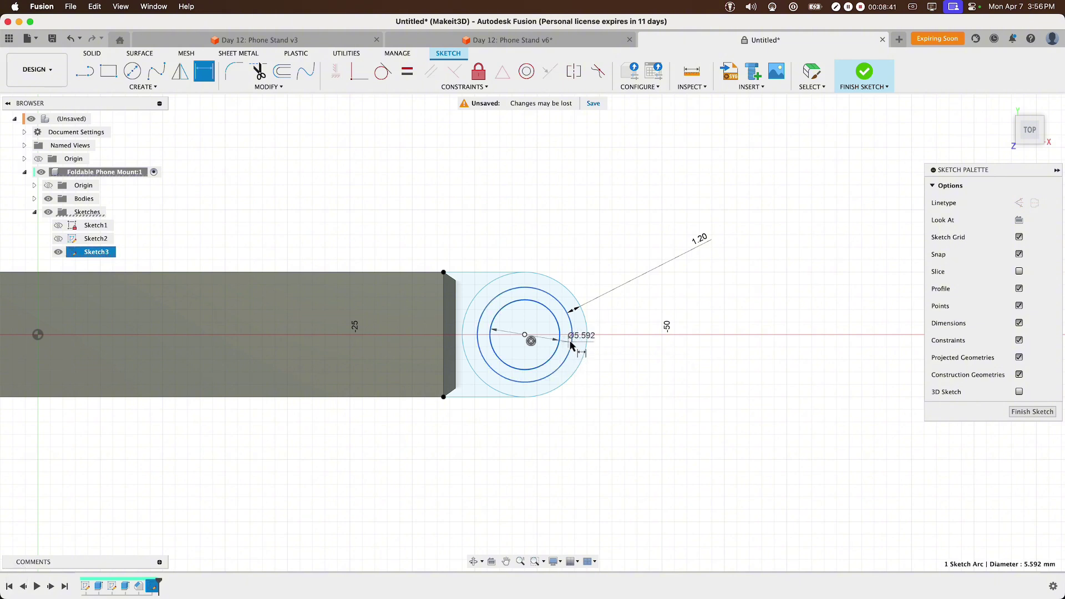
{"action": "left_click", "coordinate": [572, 344]}
{"action": "left_click", "coordinate": [727, 327]}
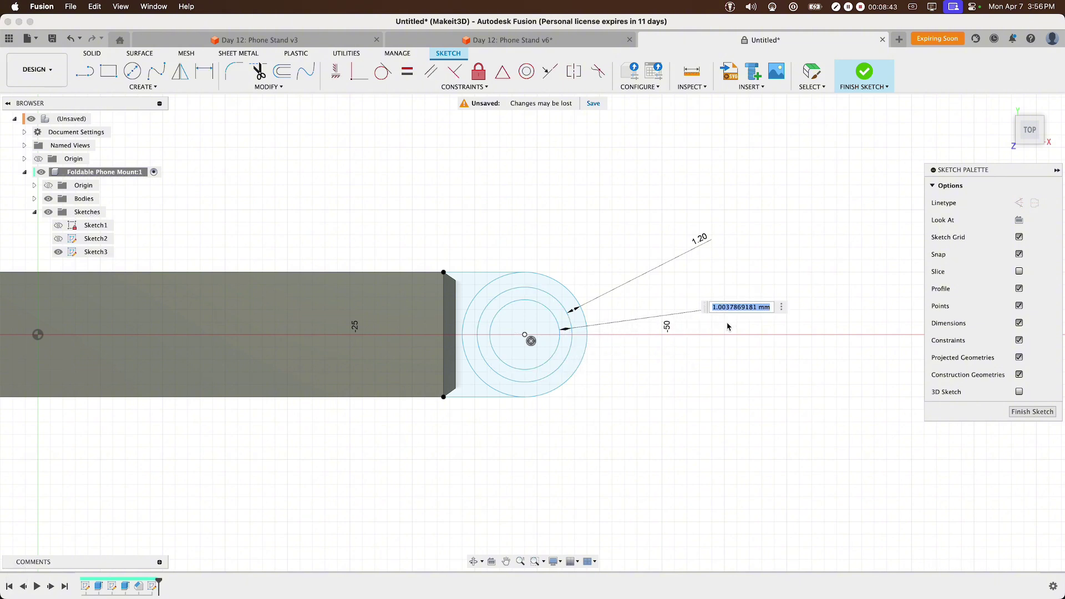
{"action": "type", "text": ".24"}
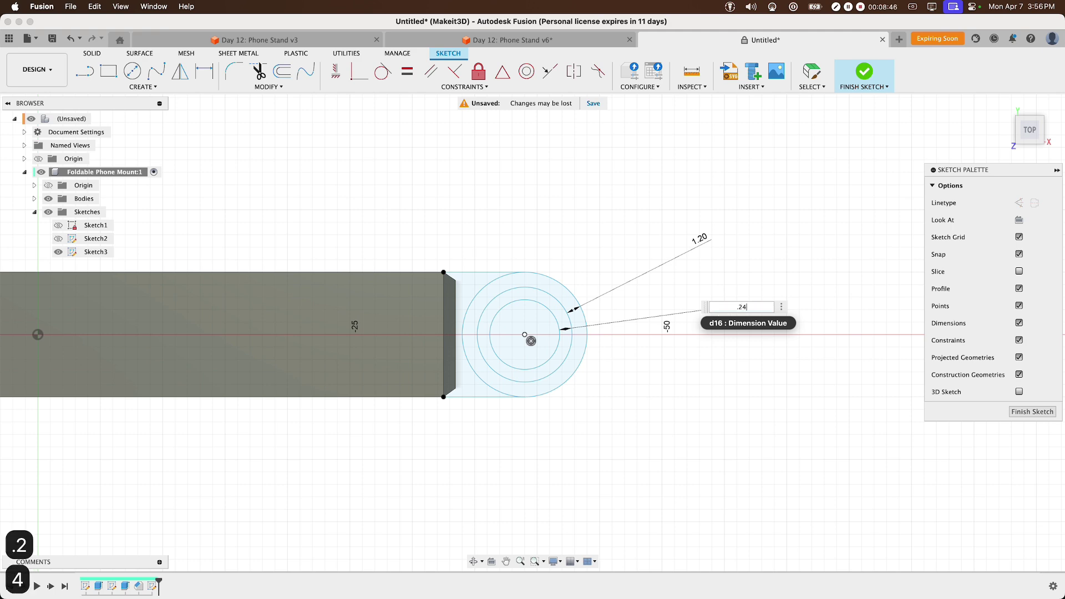
{"action": "key", "text": "Return"}
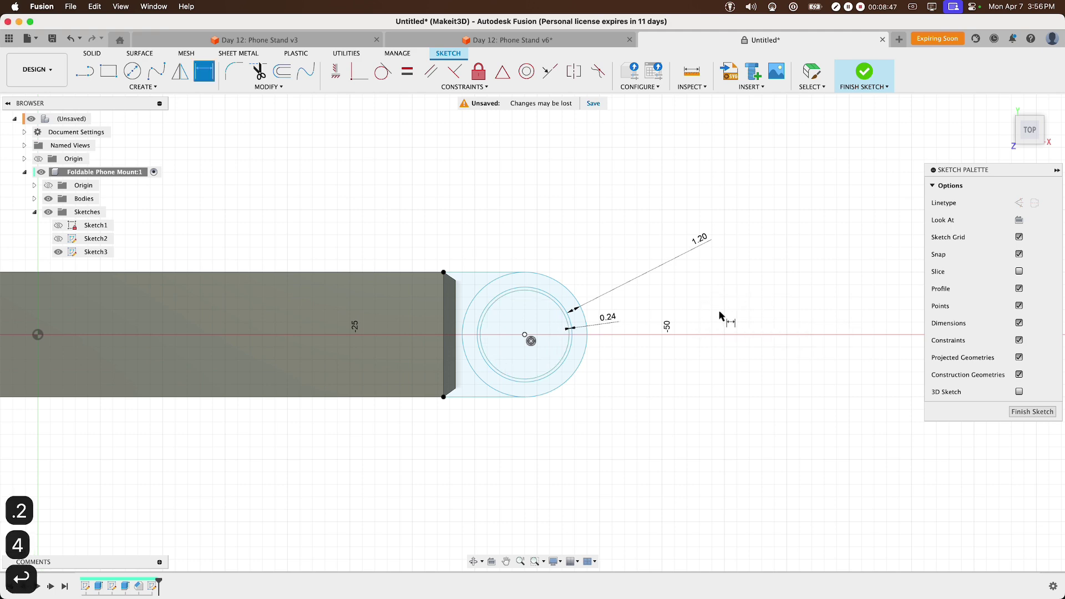
Step: Examine the hinge sketch's profiles: the outer ring, the area joining it to the block, the thin clearance ring and the inner disc
{"action": "scroll", "coordinate": [686, 299], "scroll_direction": "up", "scroll_amount": 2}
{"action": "scroll", "coordinate": [483, 360], "scroll_direction": "up", "scroll_amount": 3}
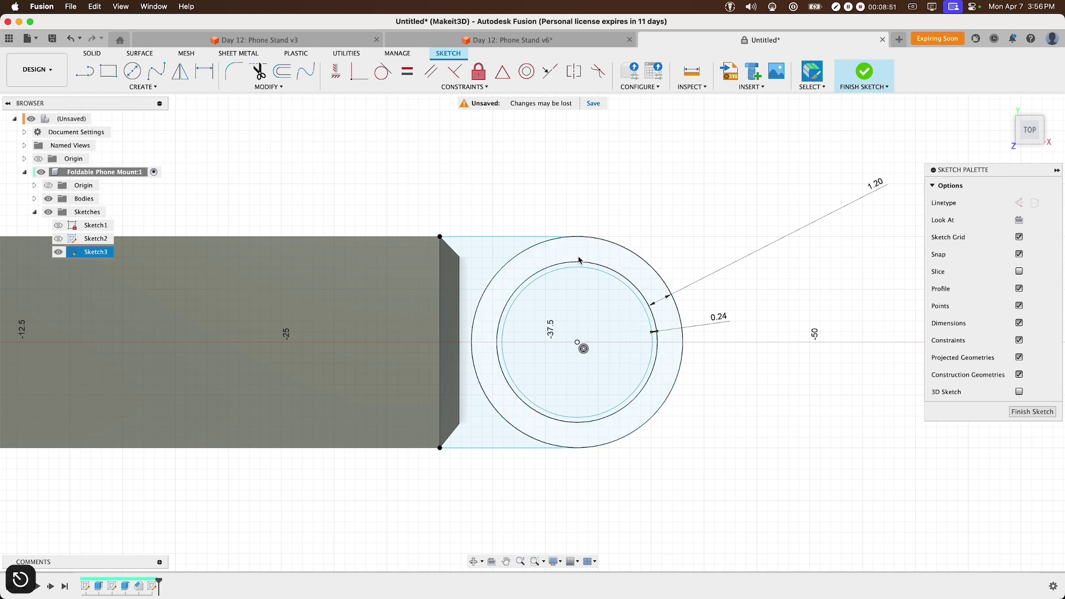
{"action": "left_click", "coordinate": [580, 256]}
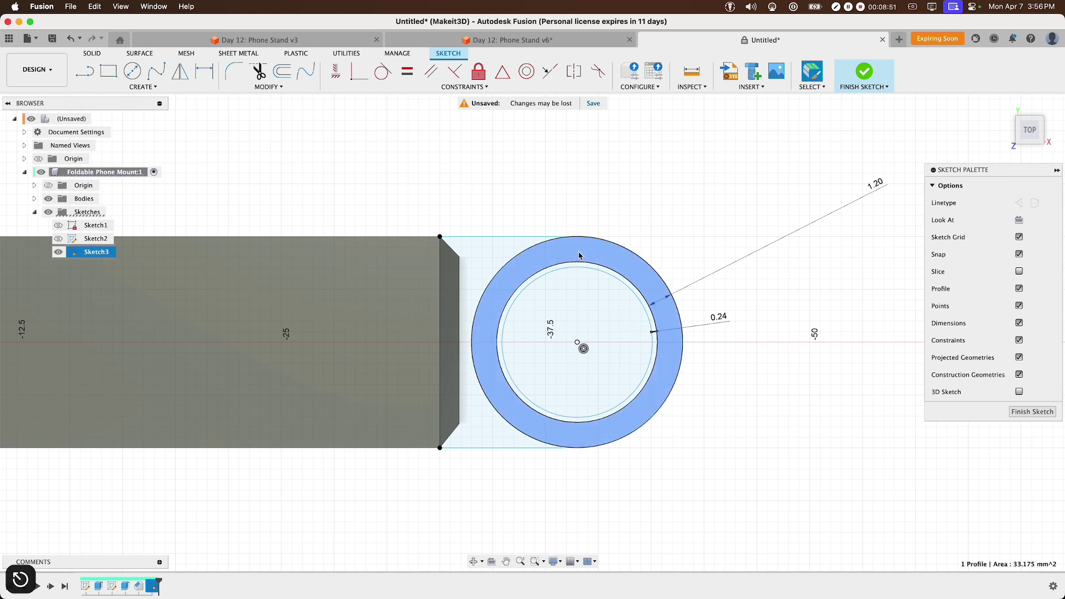
{"action": "left_click", "coordinate": [510, 250], "text": "shift"}
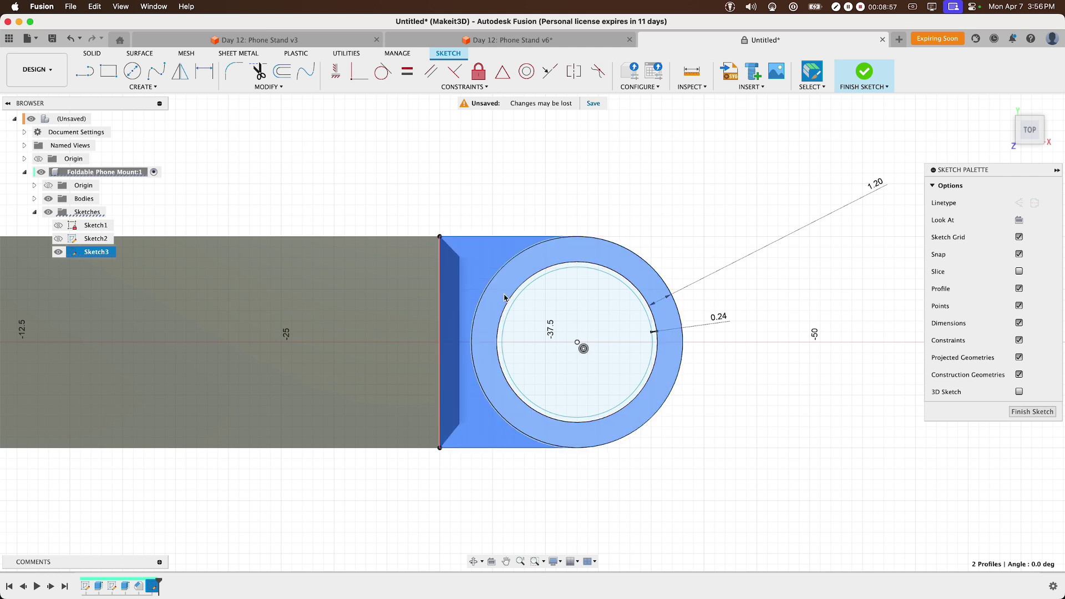
{"action": "key", "text": "Escape"}
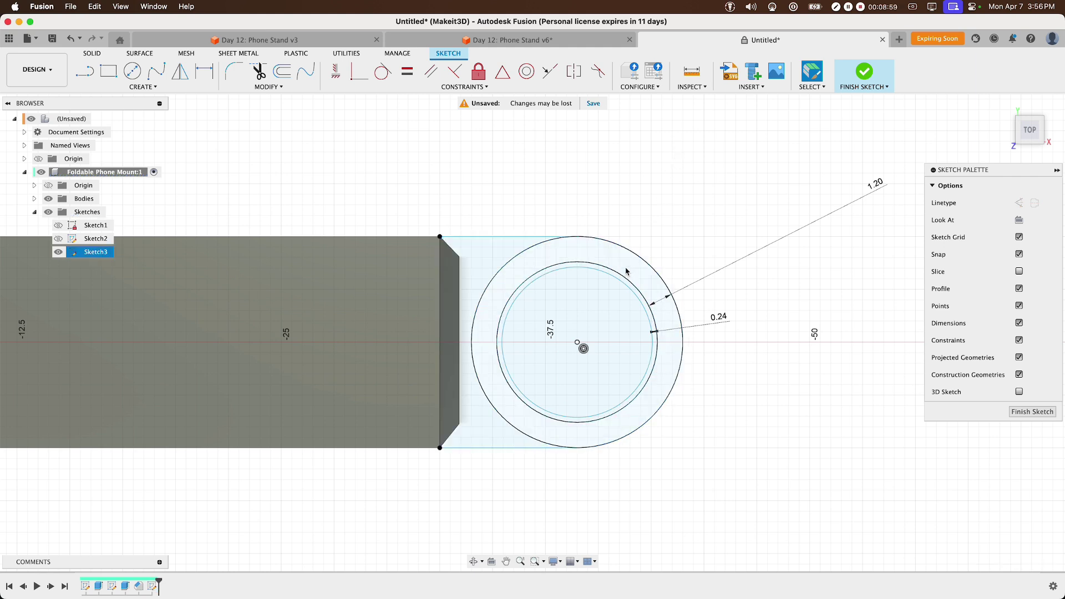
{"action": "scroll", "coordinate": [622, 277], "scroll_direction": "up", "scroll_amount": 5}
{"action": "left_click", "coordinate": [620, 284]}
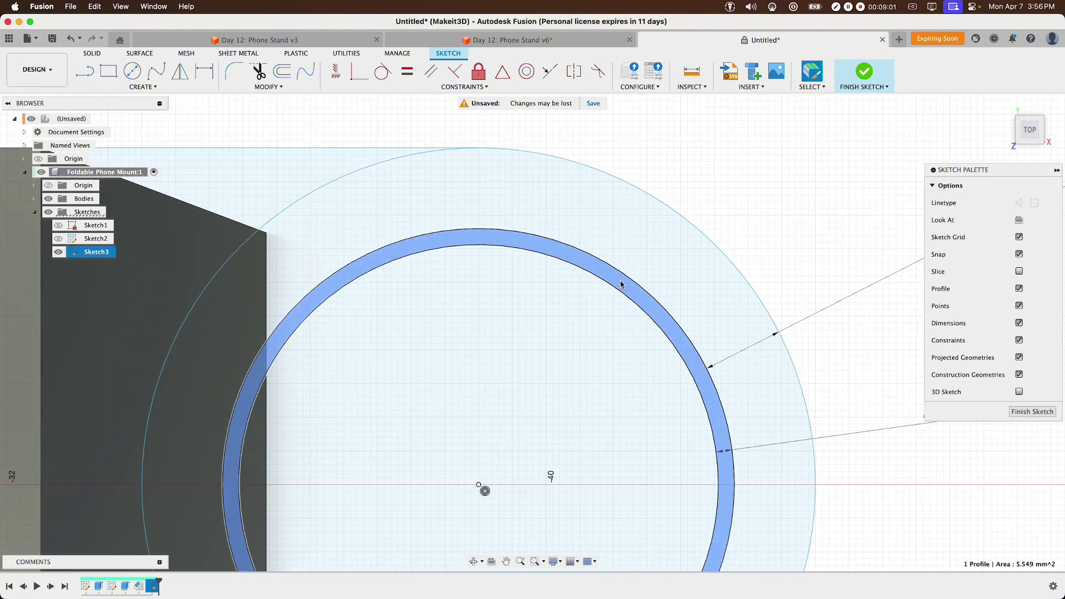
{"action": "scroll", "coordinate": [617, 291], "scroll_direction": "down", "scroll_amount": 6}
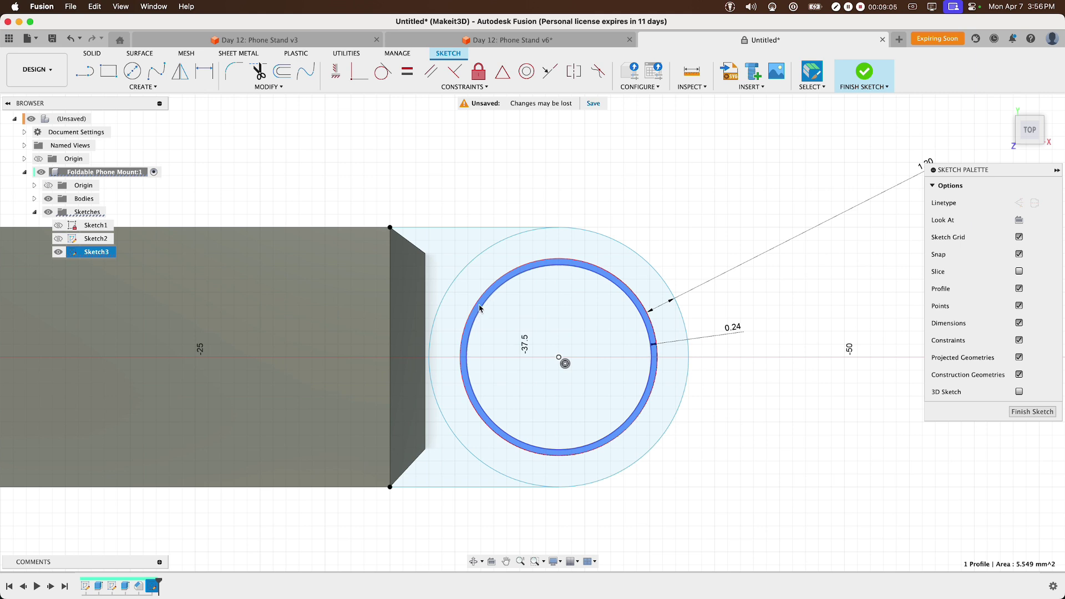
{"action": "left_click", "coordinate": [548, 345]}
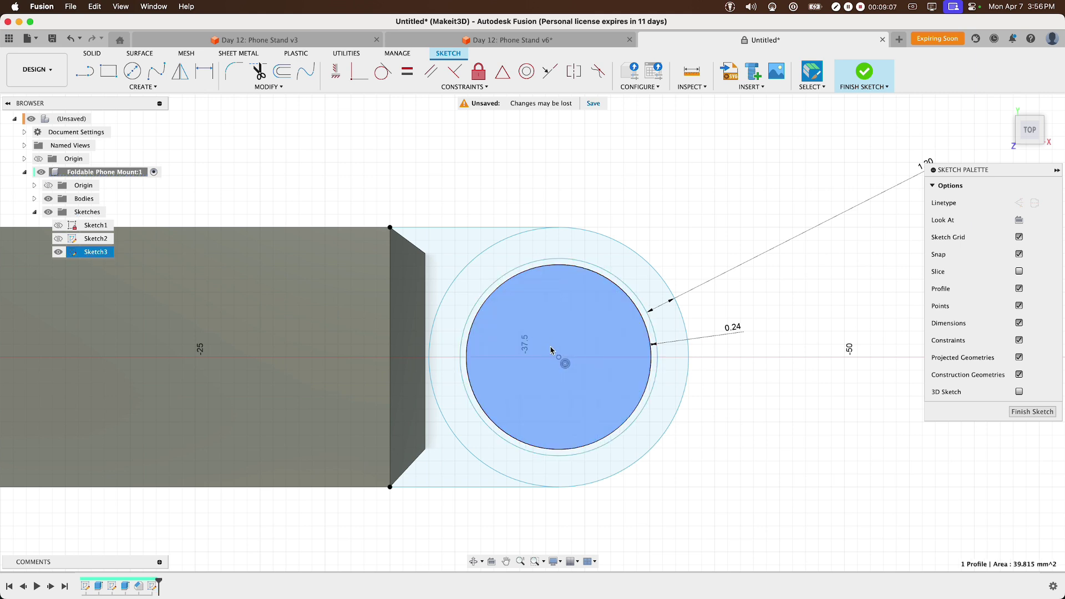
{"action": "left_click", "coordinate": [458, 279], "text": "shift"}
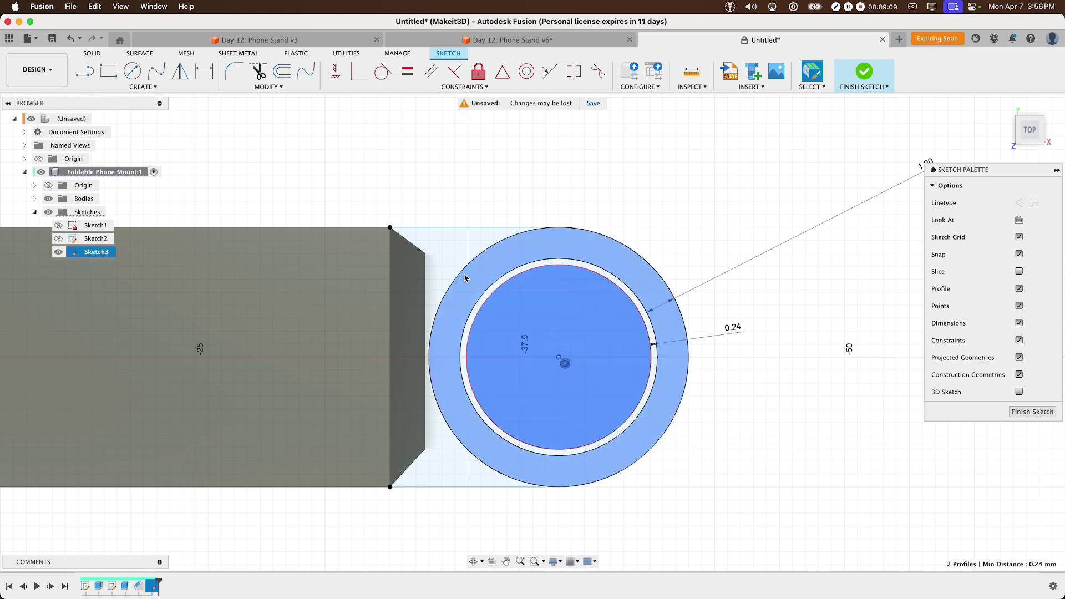
{"action": "left_click", "coordinate": [442, 276], "text": "shift"}
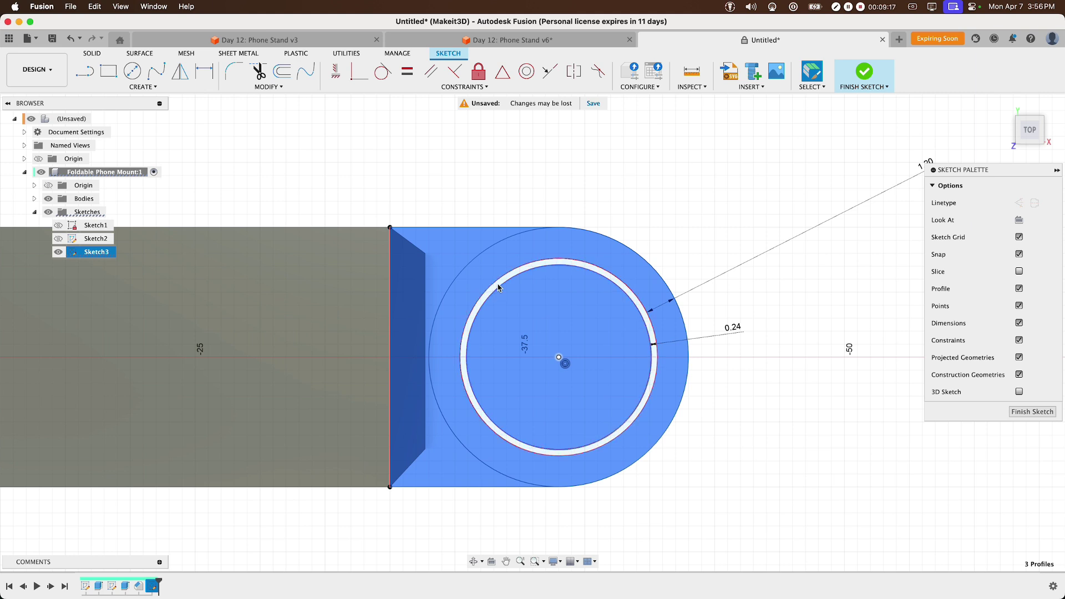
{"action": "left_click", "coordinate": [779, 344]}
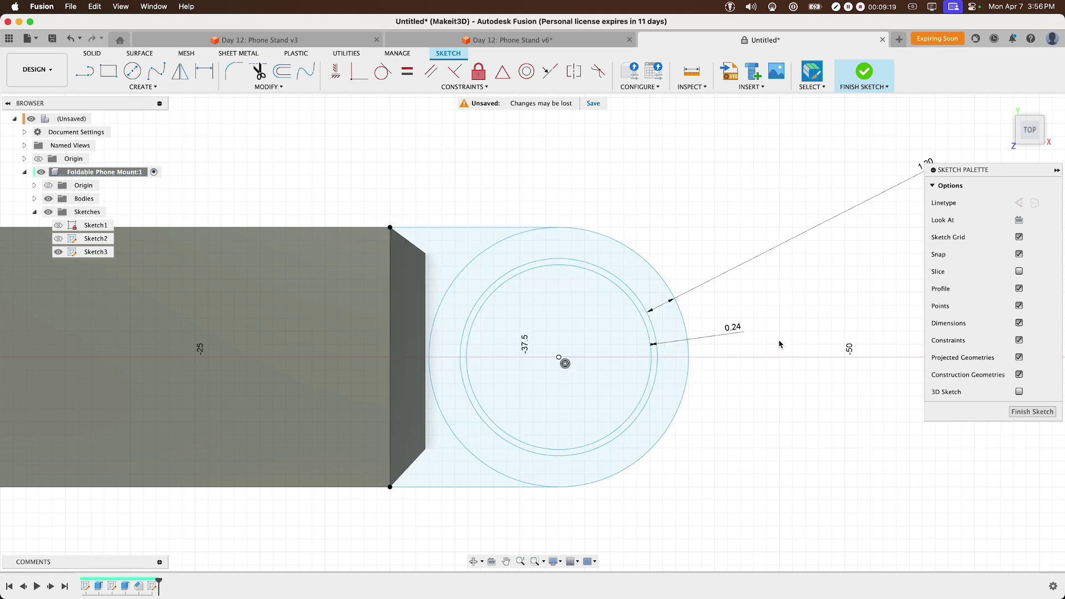
Step: Draw a straight line from the circles' centre to the midpoint of the block's end edge and finish the sketch
{"action": "scroll", "coordinate": [773, 339], "scroll_direction": "down", "scroll_amount": 3}
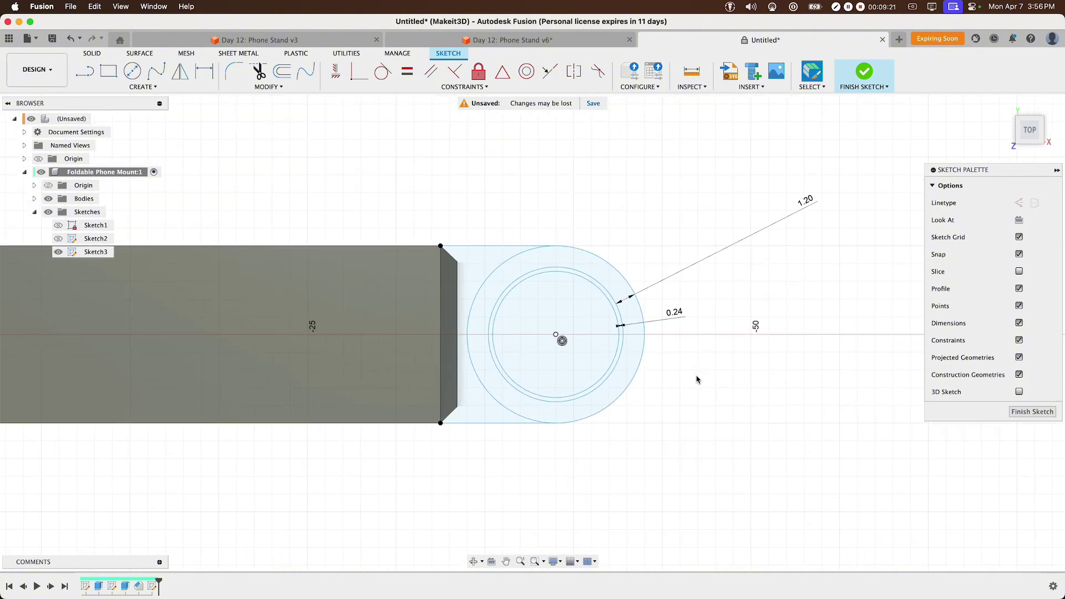
{"action": "key", "text": "l"}
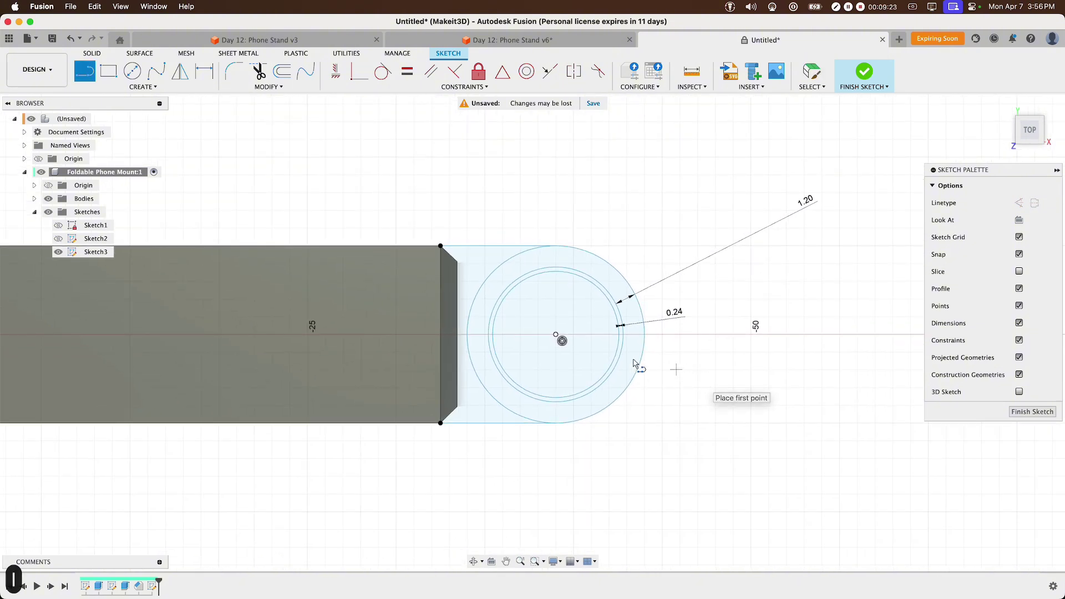
{"action": "left_click", "coordinate": [557, 336]}
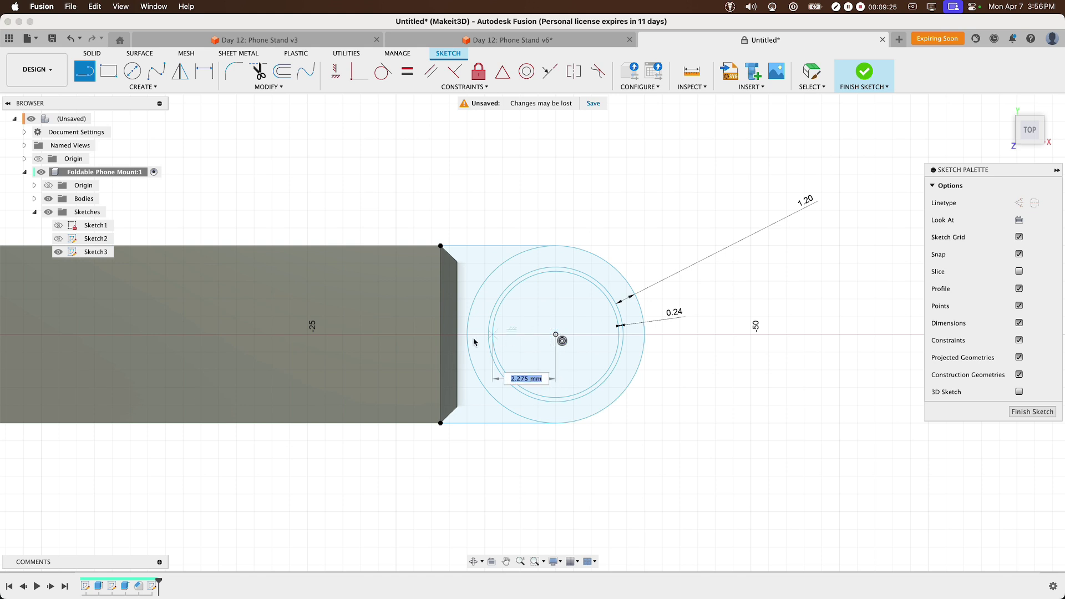
{"action": "left_click", "coordinate": [442, 335]}
{"action": "key", "text": "Escape"}
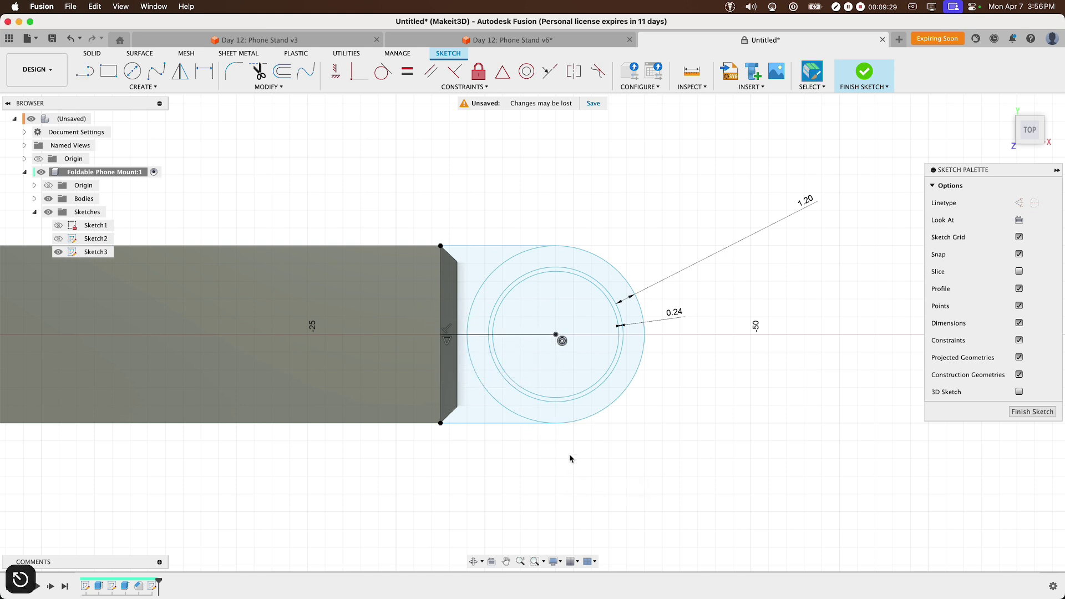
{"action": "left_click", "coordinate": [883, 73]}
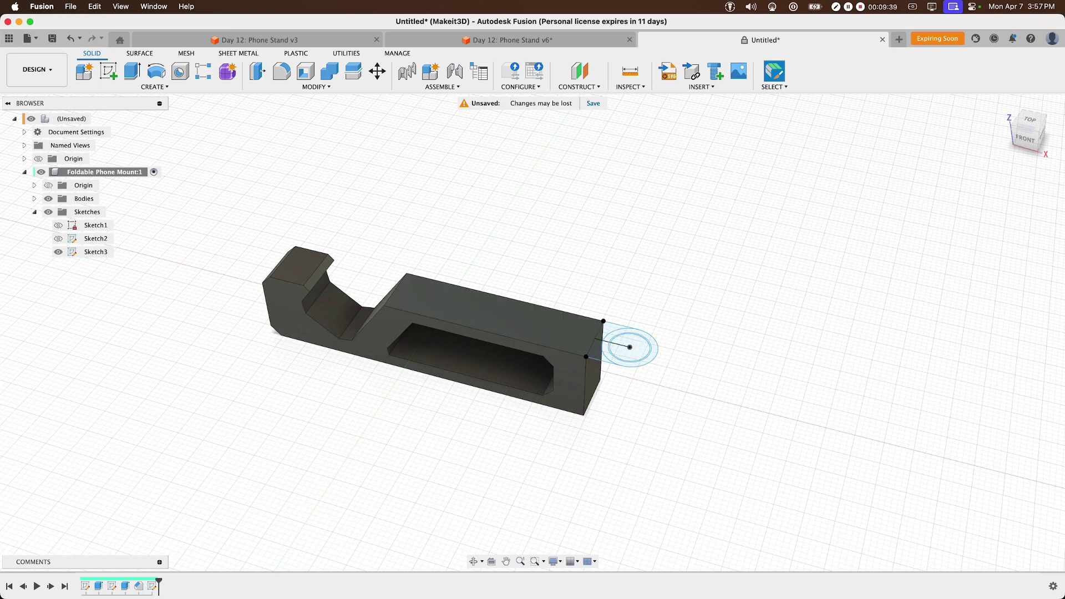
Step: Show the component's origin planes and split the block body lengthwise into two halves with the vertical plane running along its length
{"action": "type", "text": "s"}
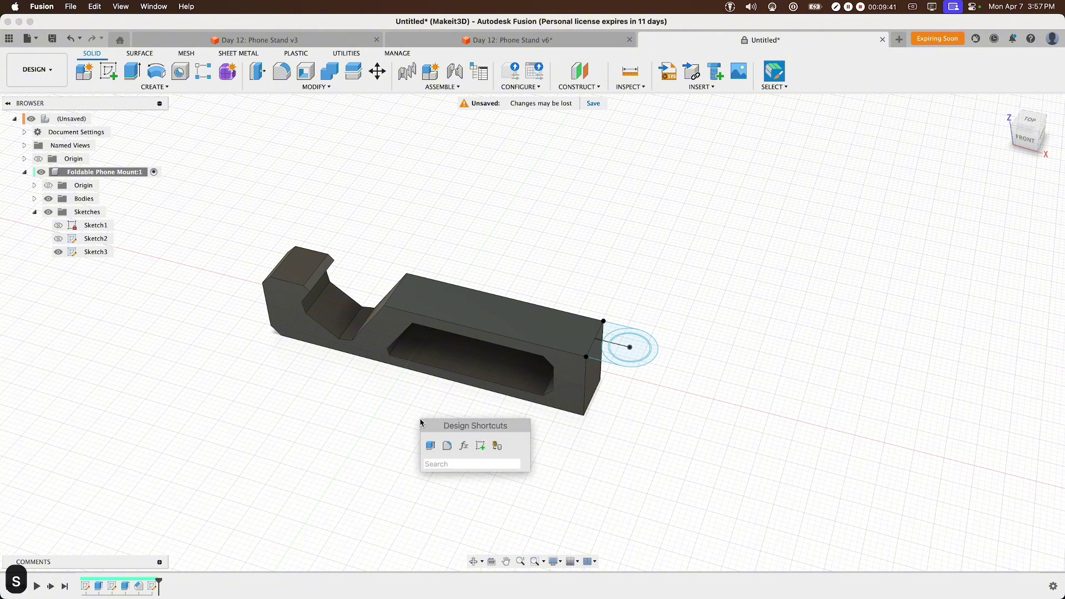
{"action": "type", "text": "split"}
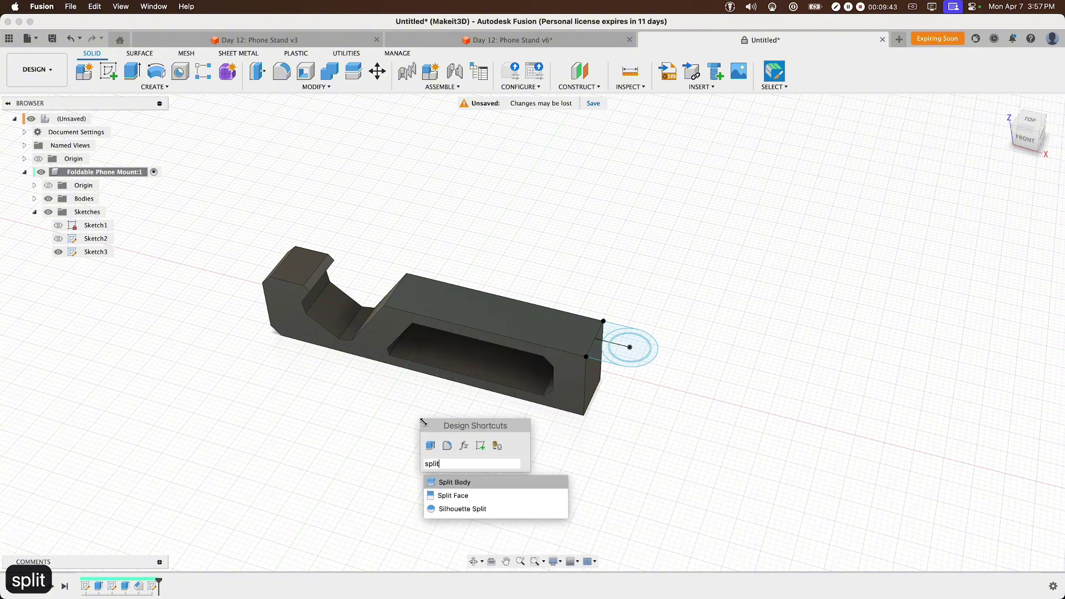
{"action": "left_click", "coordinate": [471, 488]}
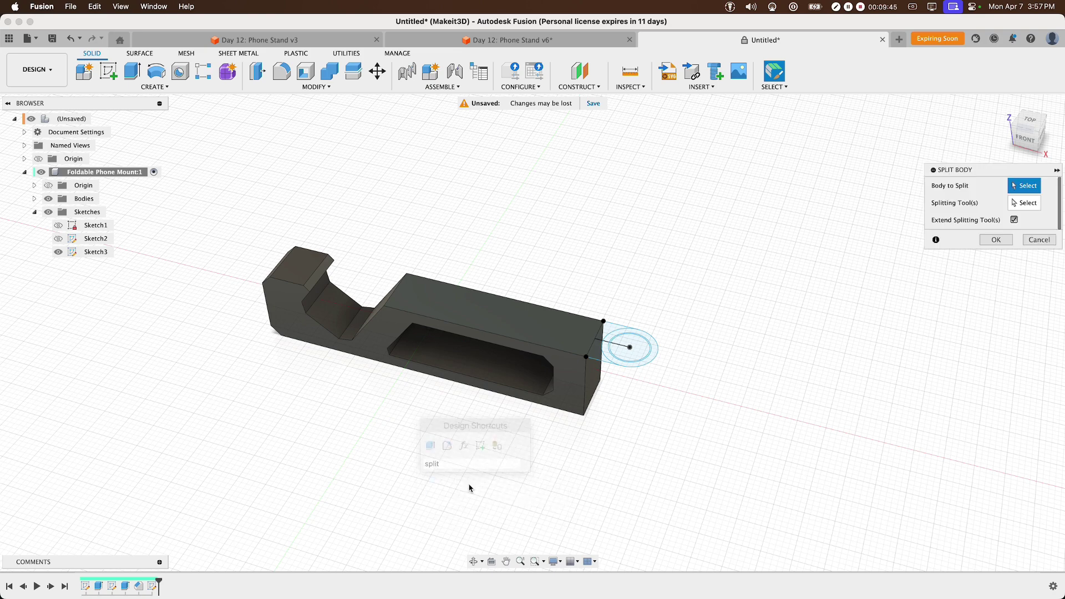
{"action": "left_click_drag", "start_coordinate": [972, 176], "coordinate": [684, 219]}
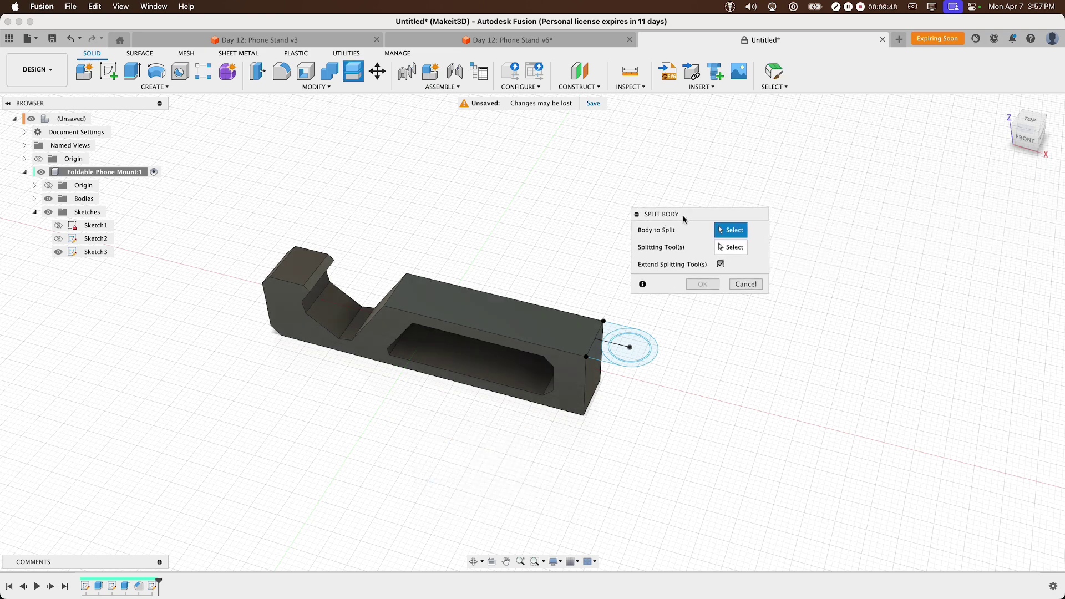
{"action": "left_click", "coordinate": [464, 302]}
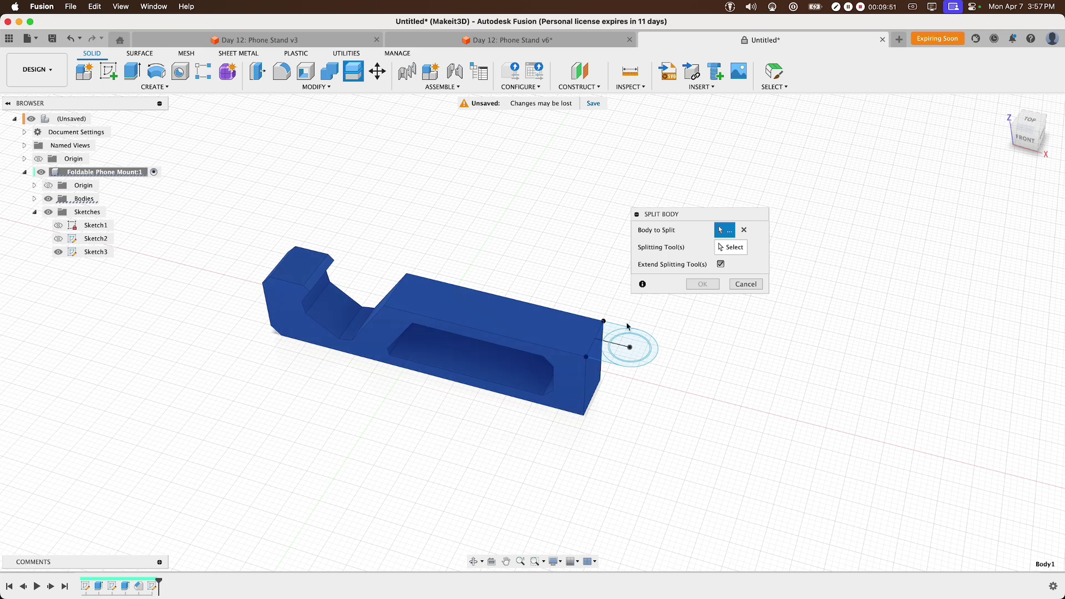
{"action": "left_click", "coordinate": [739, 249]}
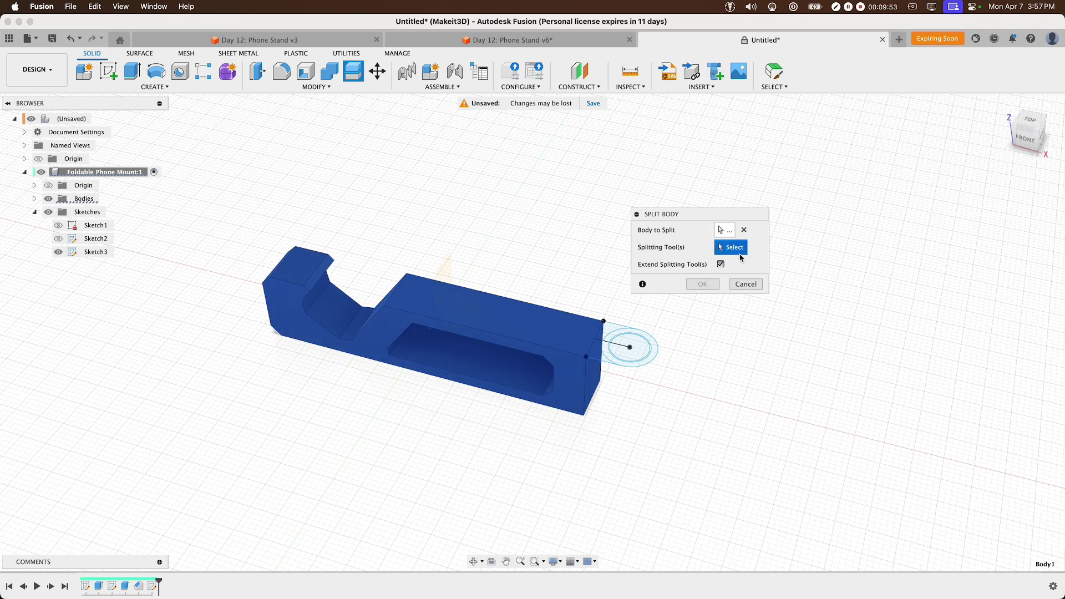
{"action": "middle_click_drag", "start_coordinate": [405, 445], "coordinate": [404, 419], "text": "shift"}
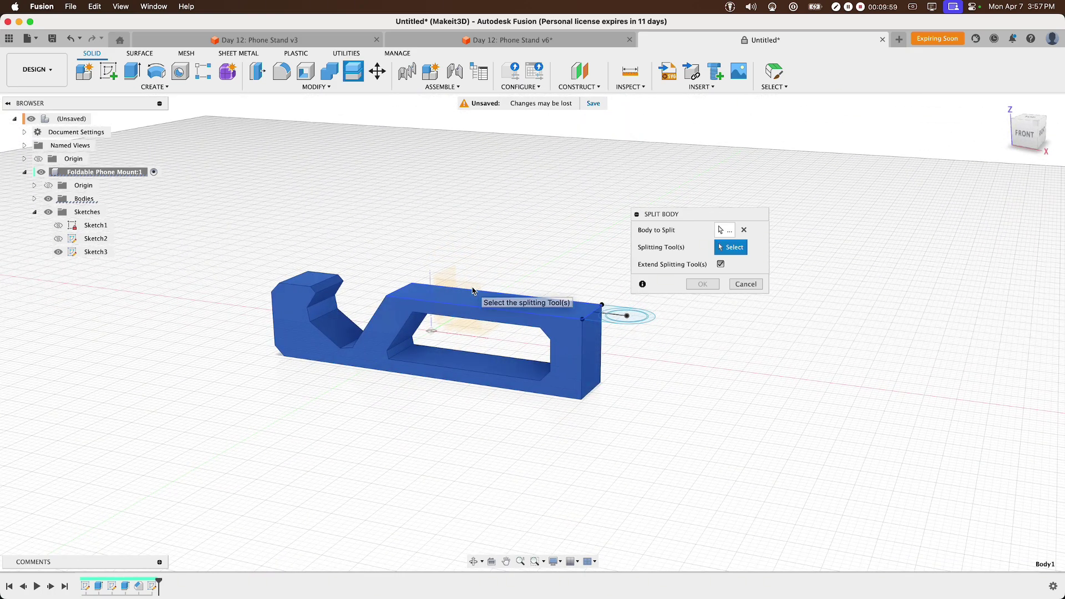
{"action": "scroll", "coordinate": [468, 311], "scroll_direction": "down", "scroll_amount": 3}
{"action": "mouse_move", "coordinate": [461, 343]}
{"action": "middle_mouse_down", "text": "shift"}
{"action": "mouse_move", "coordinate": [457, 364]}
{"action": "mouse_move", "coordinate": [436, 361]}
{"action": "mouse_move", "coordinate": [445, 335]}
{"action": "middle_mouse_up", "text": "shift"}
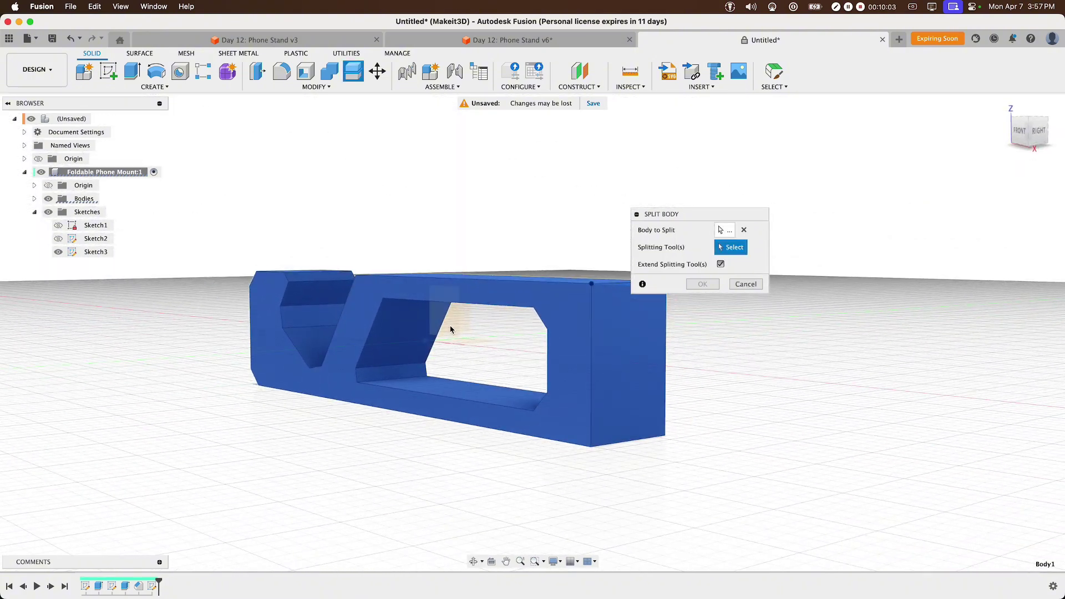
{"action": "left_click", "coordinate": [47, 186]}
{"action": "mouse_move", "coordinate": [353, 462]}
{"action": "middle_mouse_down", "text": "shift"}
{"action": "mouse_move", "coordinate": [363, 467]}
{"action": "mouse_move", "coordinate": [352, 466]}
{"action": "middle_mouse_up", "text": "shift"}
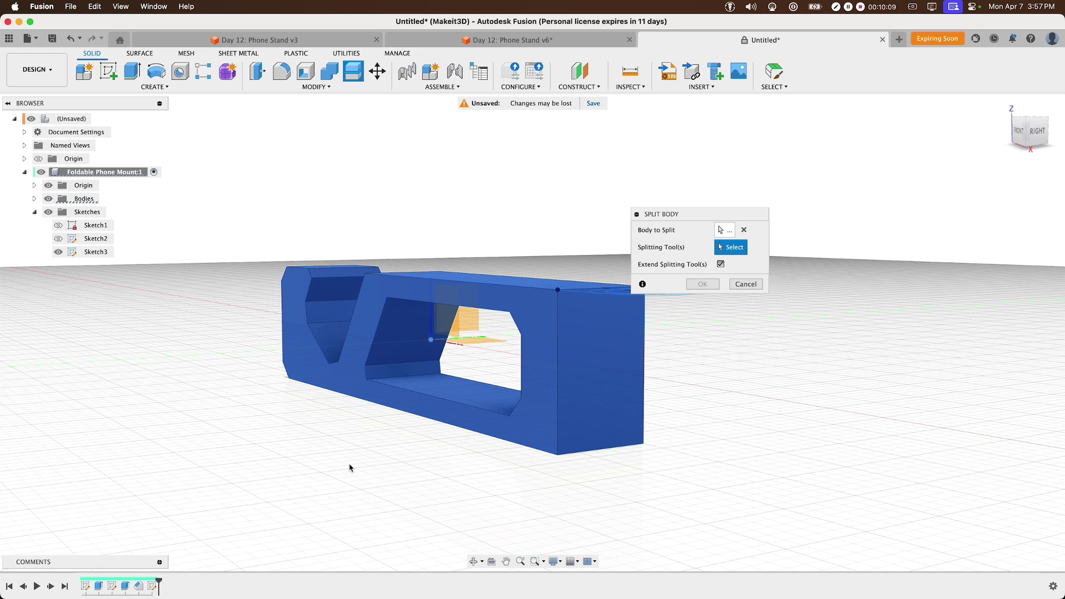
{"action": "left_click", "coordinate": [445, 328]}
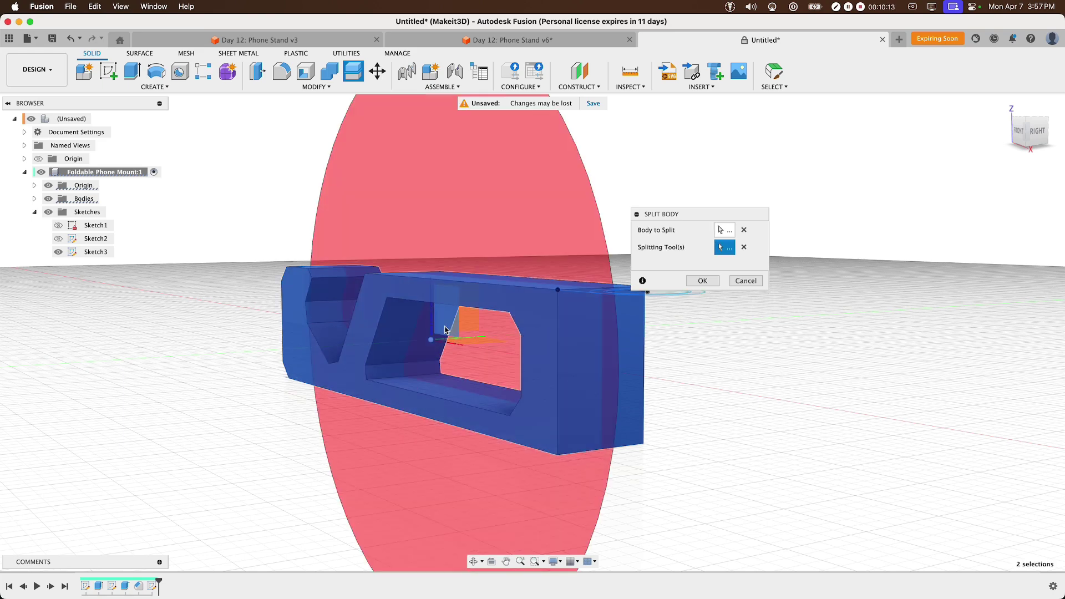
{"action": "middle_click_drag", "start_coordinate": [428, 435], "coordinate": [428, 459], "text": "shift"}
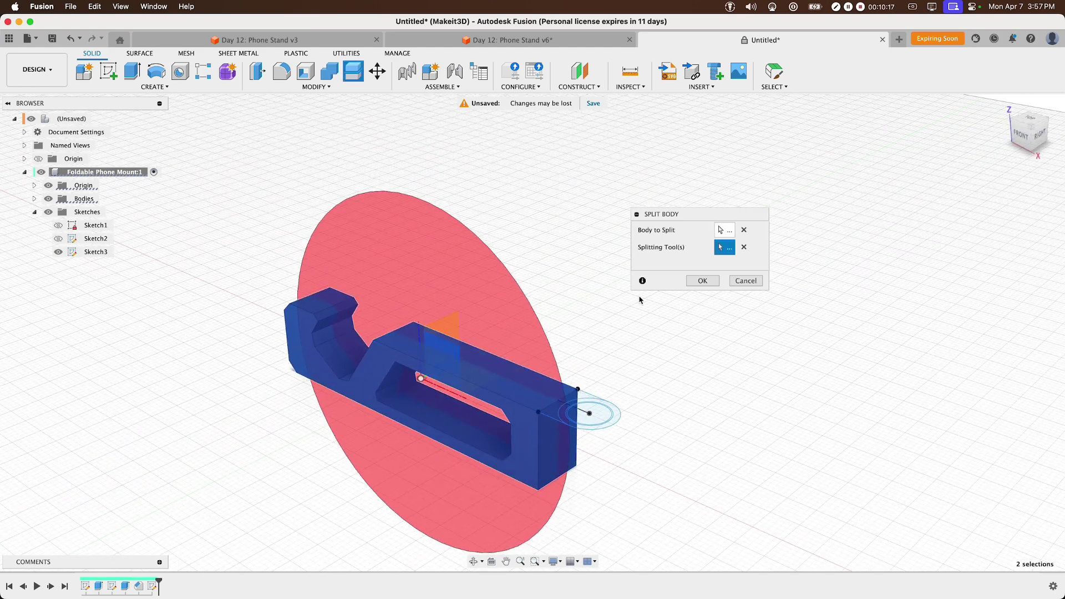
{"action": "left_click", "coordinate": [701, 281]}
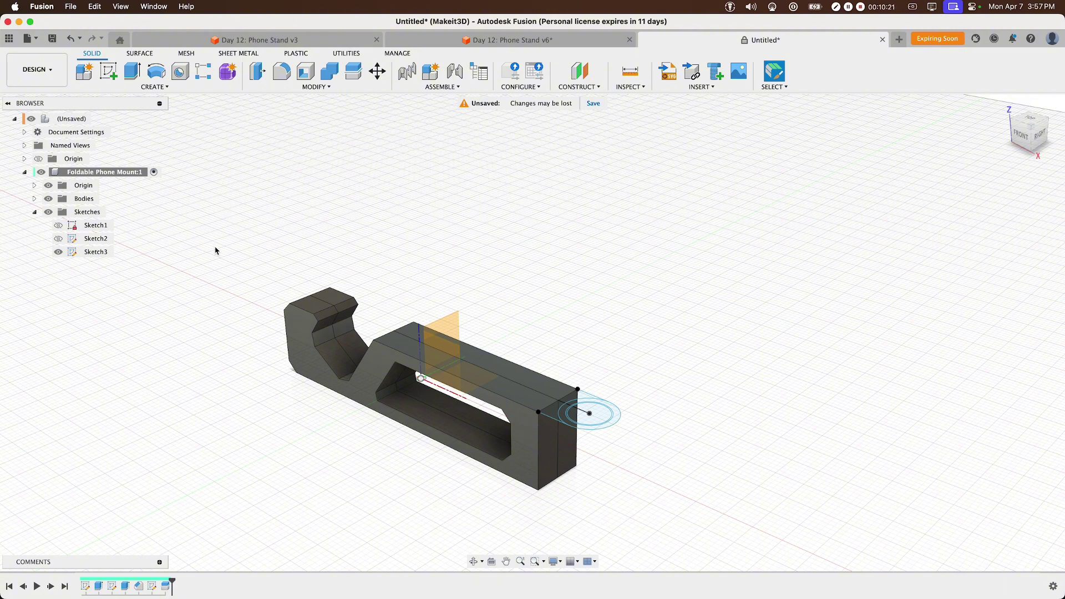
Step: Identify the two split bodies and rename the front half (Body1) as Left
{"action": "left_click", "coordinate": [35, 200]}
{"action": "left_click", "coordinate": [92, 212]}
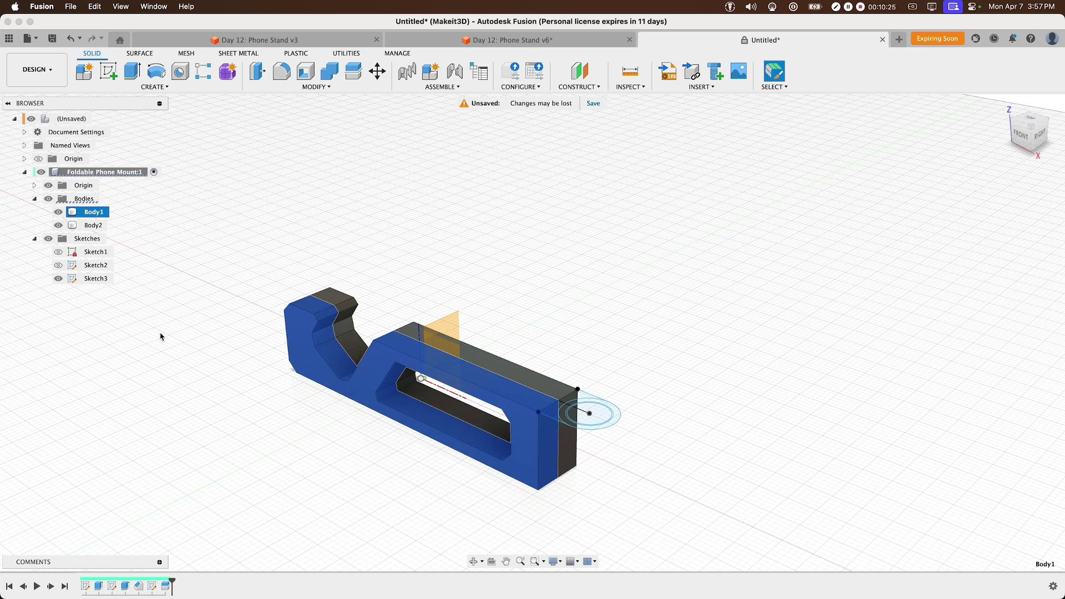
{"action": "left_click", "coordinate": [93, 225]}
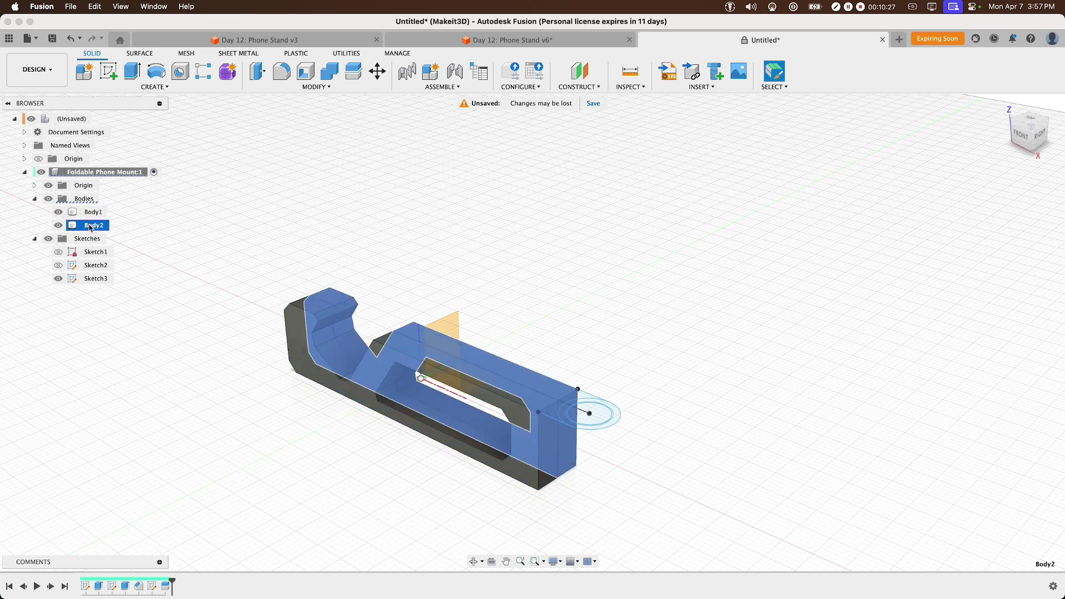
{"action": "left_click", "coordinate": [191, 351]}
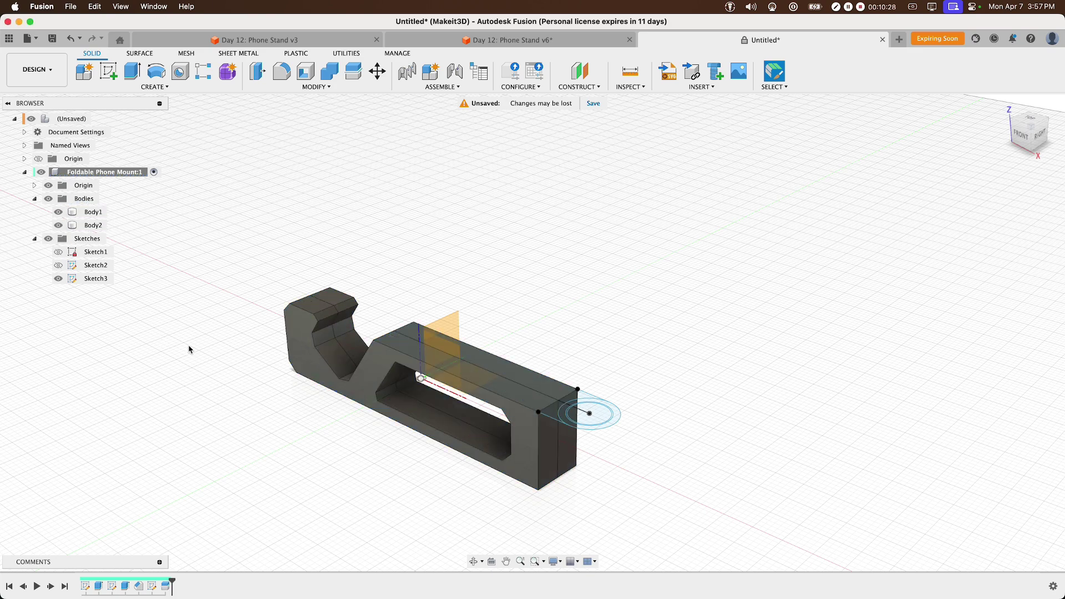
{"action": "left_click", "coordinate": [91, 212]}
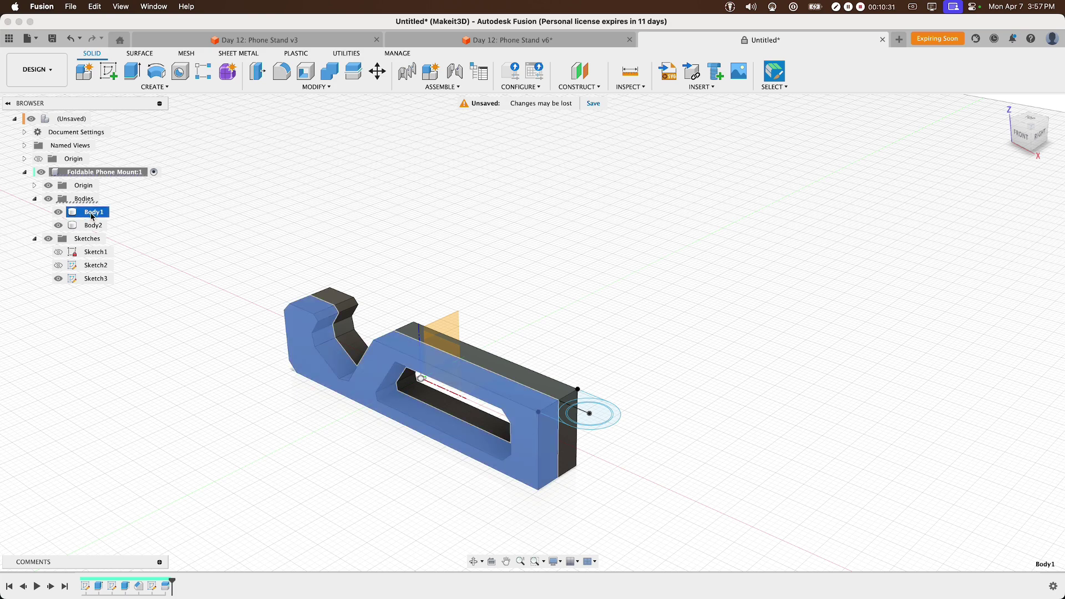
{"action": "double_click", "coordinate": [92, 214]}
{"action": "type", "text": "Left"}
{"action": "key", "text": "Return"}
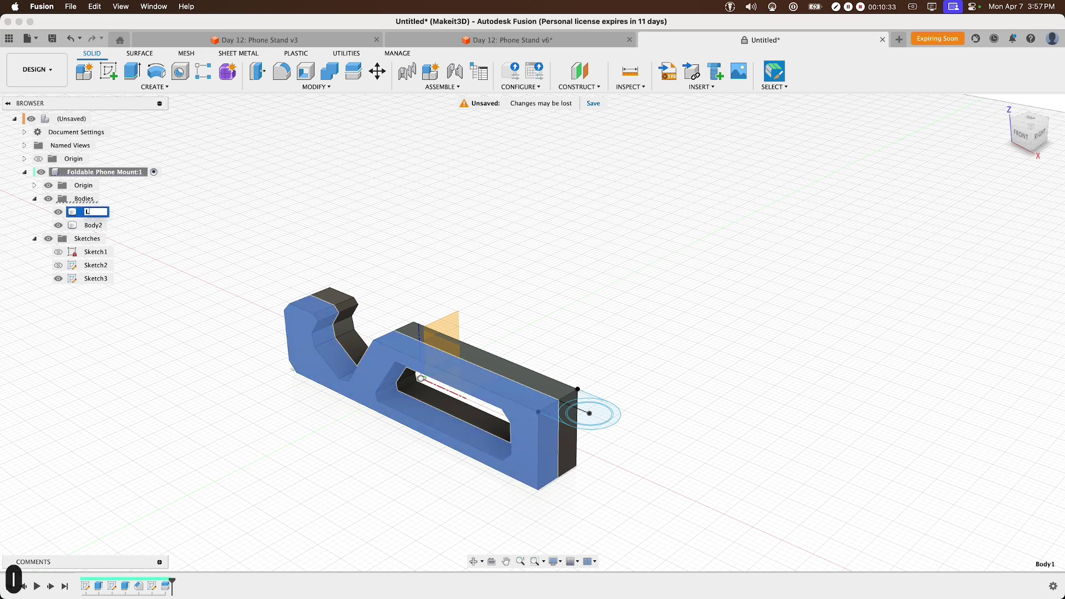
Step: Rename the rear half of the block (Body2) as Right
{"action": "left_click", "coordinate": [93, 225]}
{"action": "double_click", "coordinate": [93, 225]}
{"action": "type", "text": "Right"}
{"action": "key", "text": "Return"}
{"action": "left_click", "coordinate": [221, 337]}
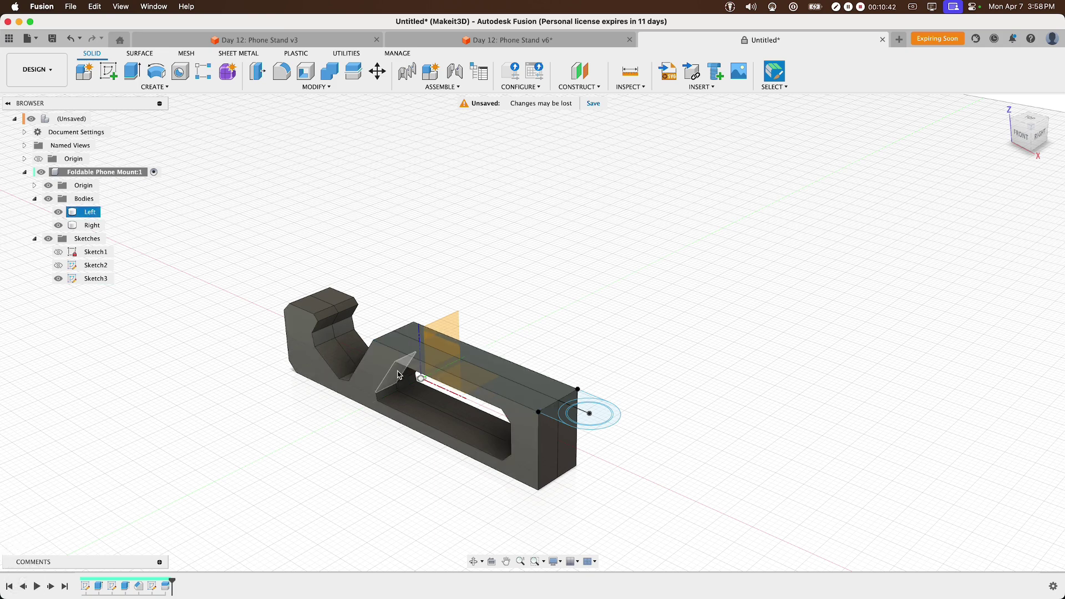
Step: Create a component from the Left body
{"action": "right_click", "coordinate": [90, 212]}
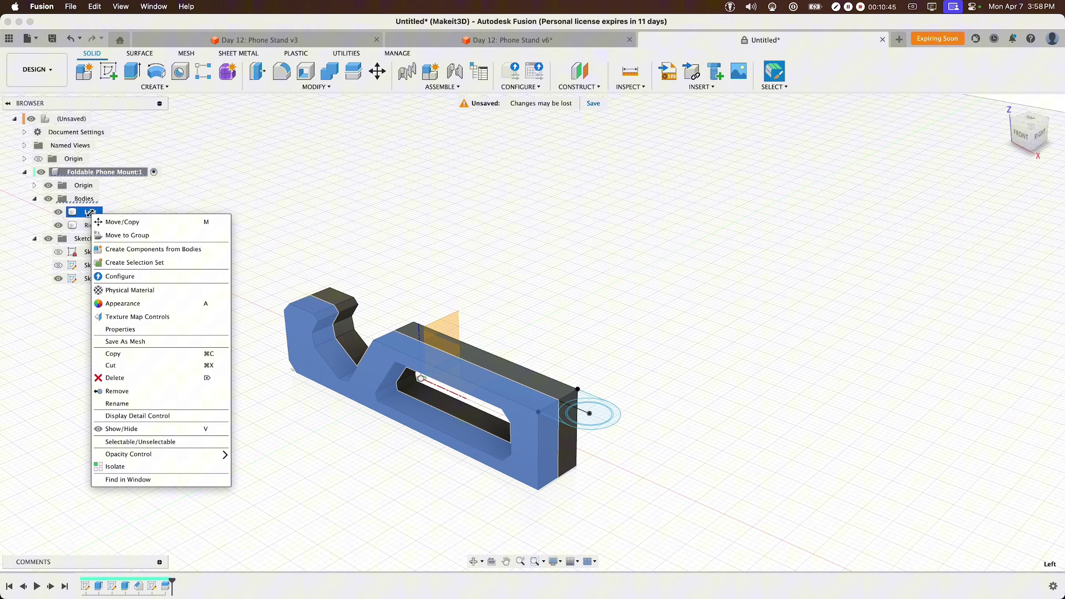
{"action": "left_click", "coordinate": [144, 249]}
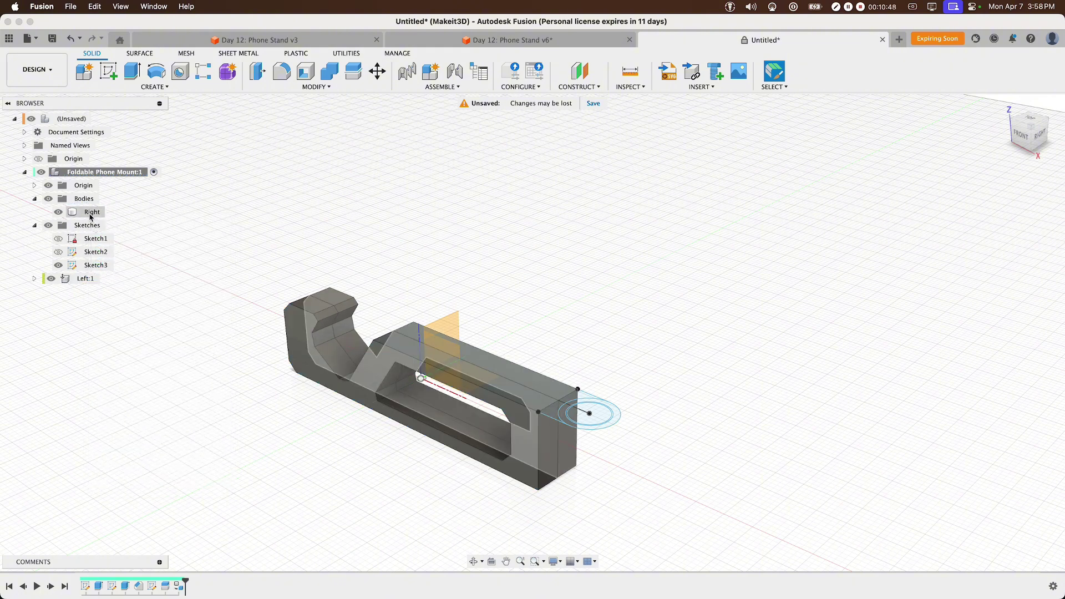